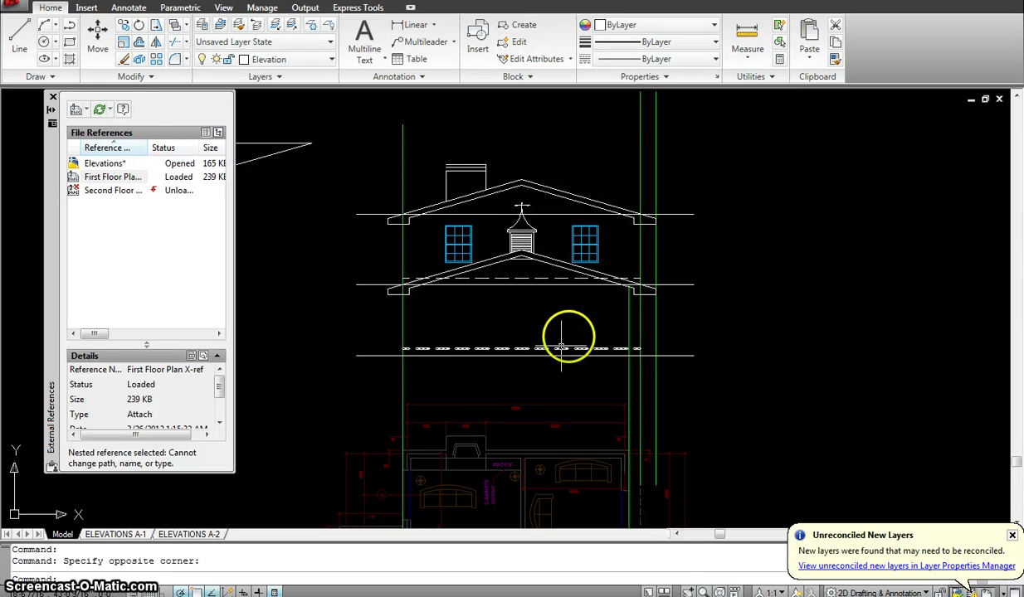
# Erase the long horizontal construction line running across the eaves of the upper roof
pyautogui.click(548, 326)
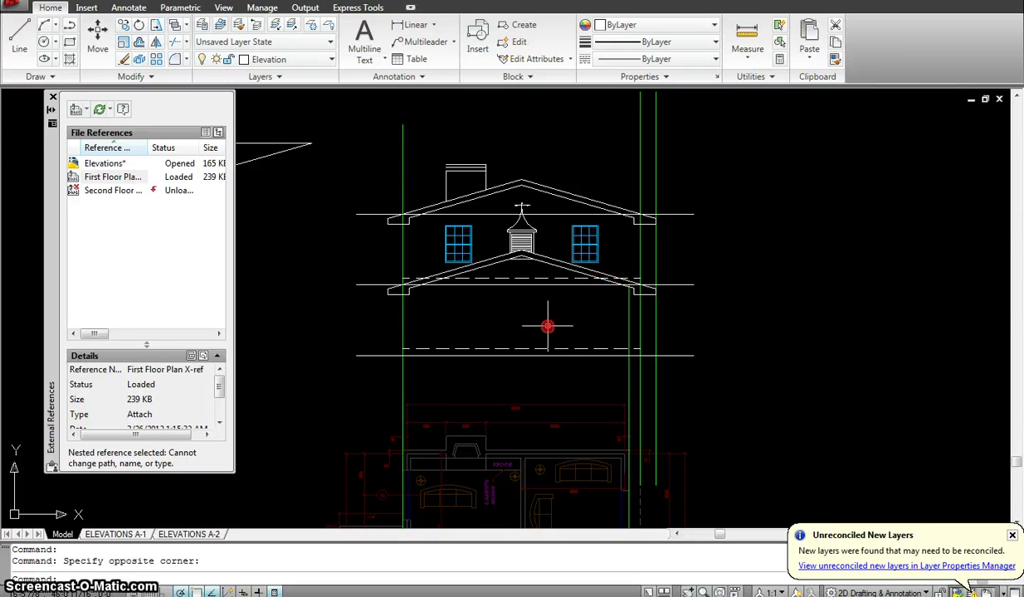
pyautogui.moveTo(547, 326); pyautogui.dragTo(539, 321, button='middle')
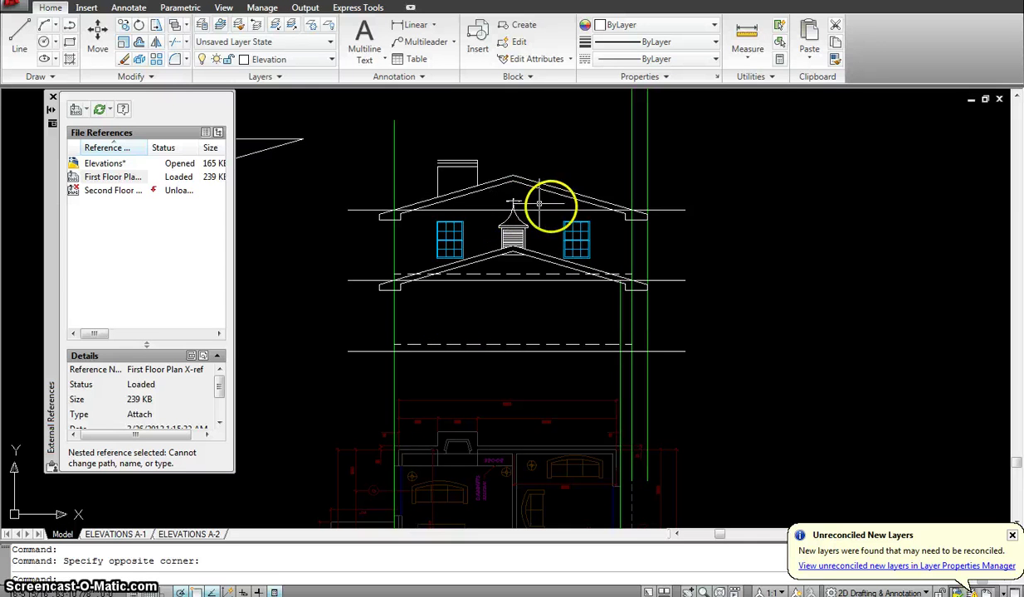
pyautogui.moveTo(551, 210)
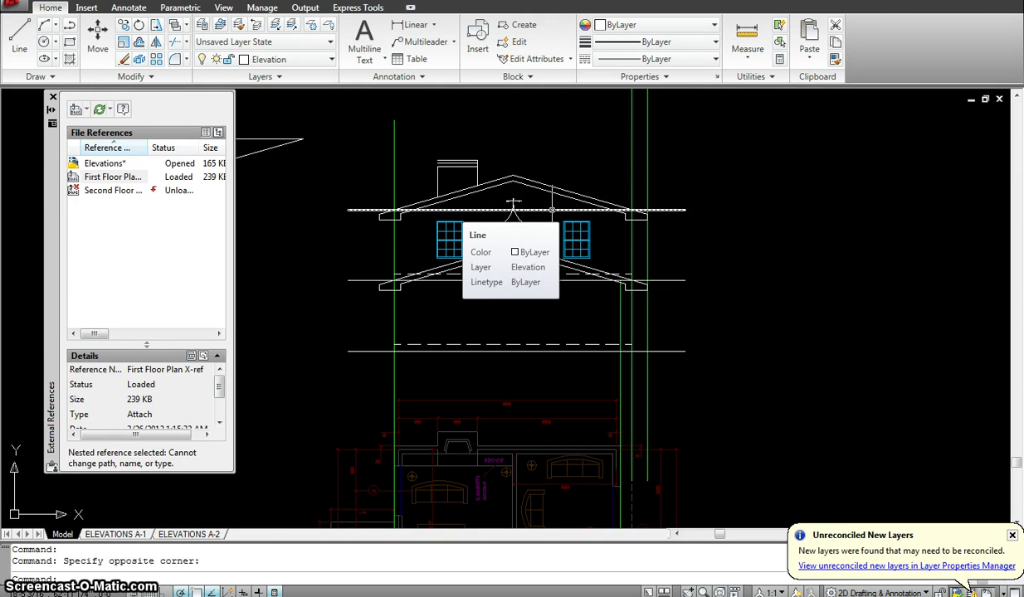
pyautogui.click(551, 210)
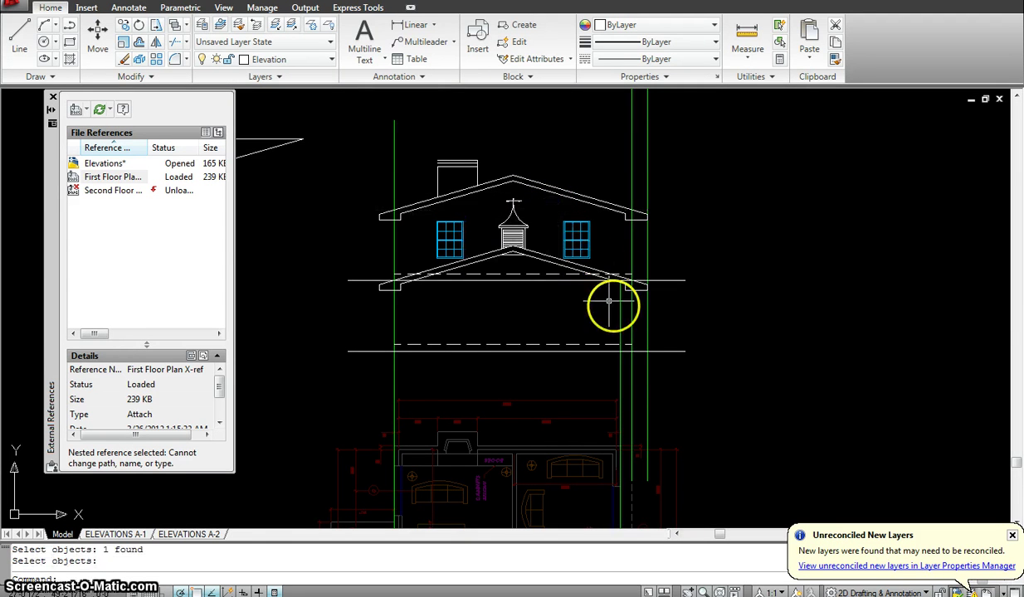
# Draw vertical first-floor wall lines on both sides of the elevation, from the lower roof's eaves down to the ground line
pyautogui.moveTo(627, 327); pyautogui.dragTo(619, 335, button='middle')
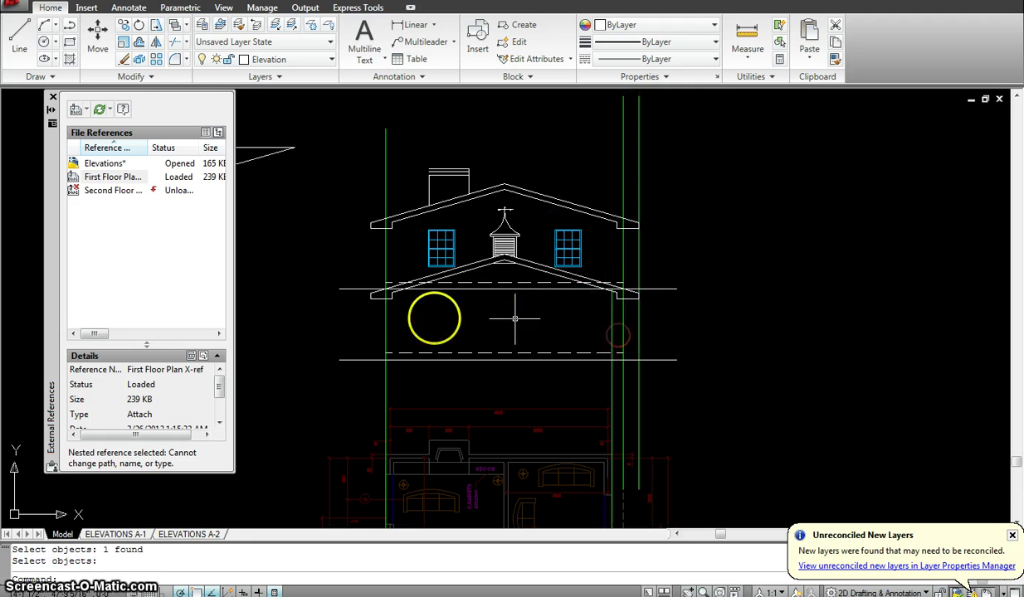
pyautogui.write('l')
pyautogui.press('Return')
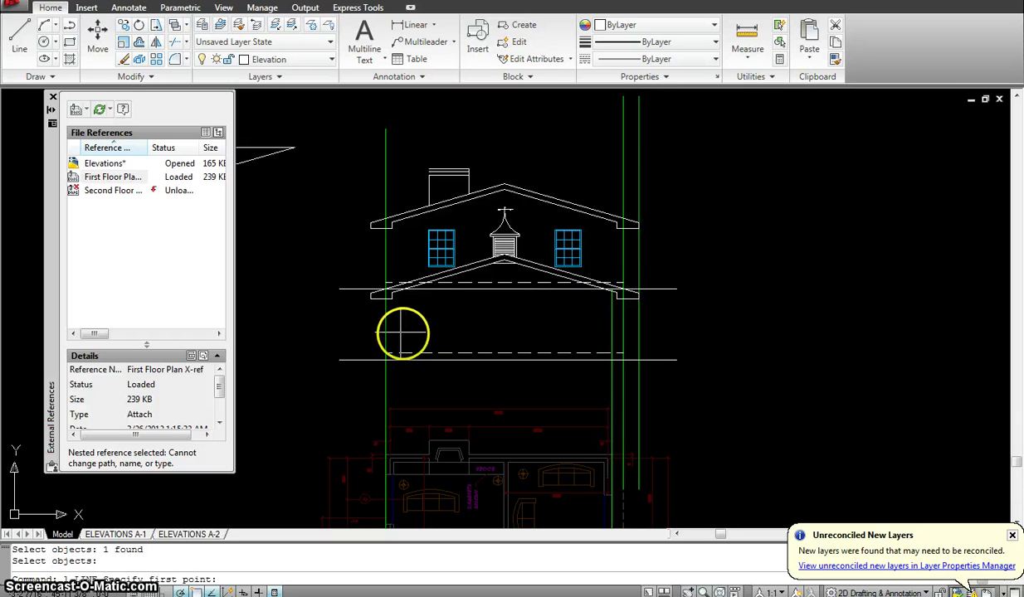
pyautogui.scroll(2, 398, 325)
pyautogui.click(379, 296)
pyautogui.click(377, 380)
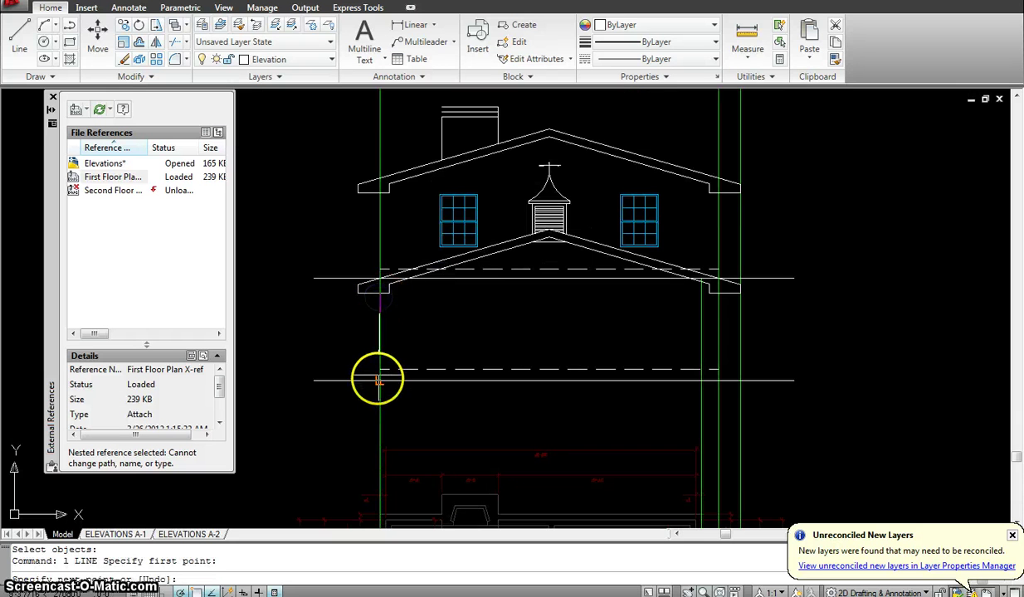
pyautogui.press('Return')
pyautogui.press('Return')
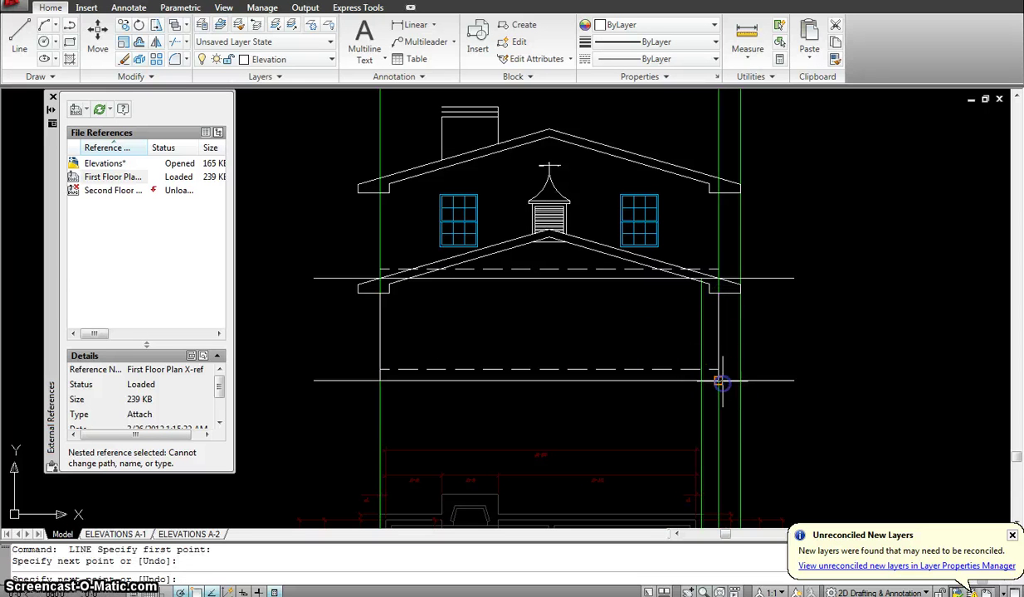
pyautogui.press('Return')
# Draw vertical second-floor wall lines on both sides, from the upper roof's eaves down to the lower roof
pyautogui.press('Return')
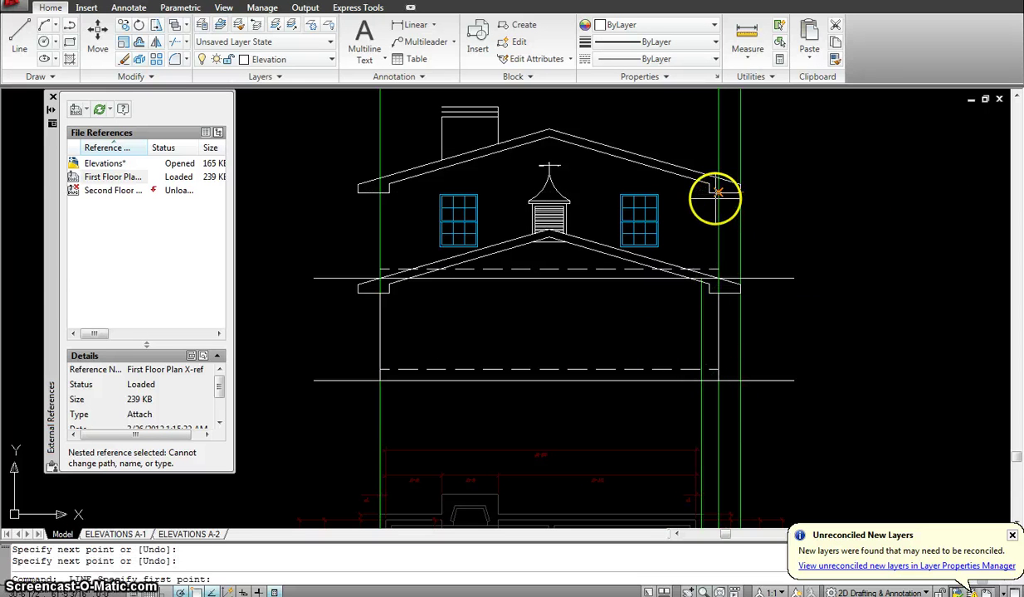
pyautogui.click(719, 282)
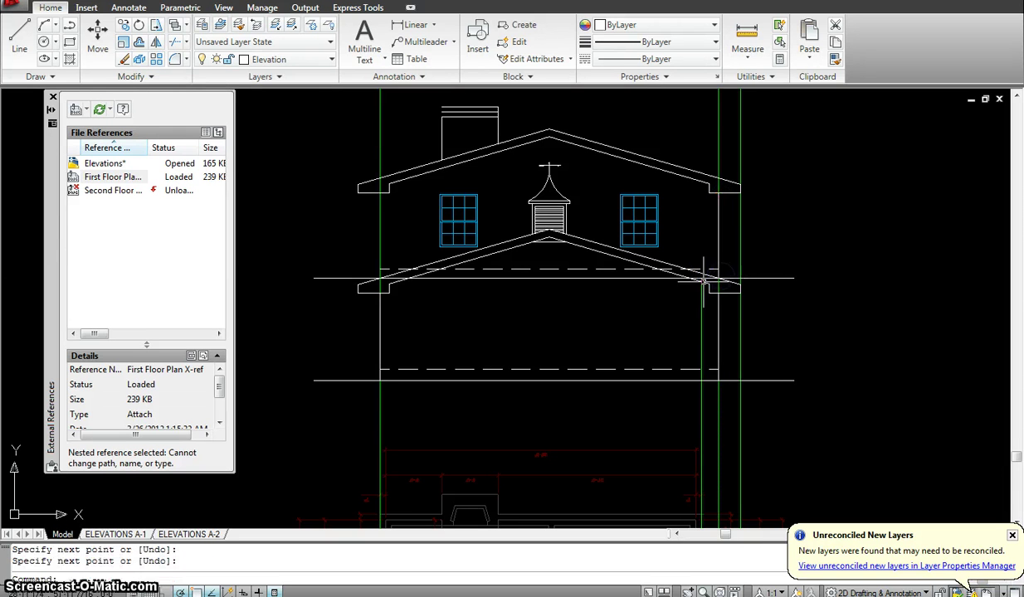
pyautogui.press('Return')
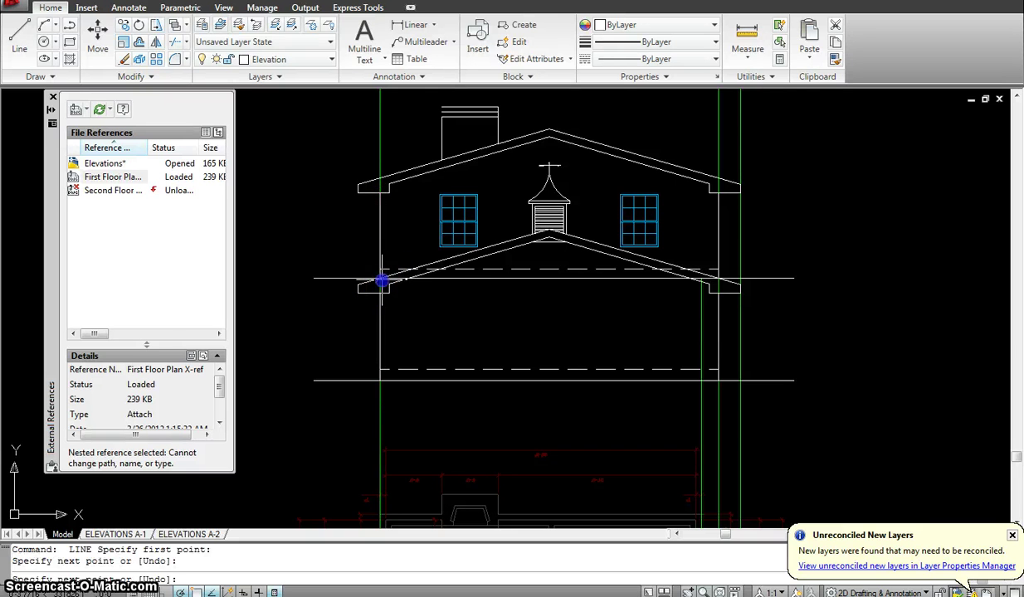
pyautogui.press('Escape')
# Erase the three tall green reference lines that extend above the upper roof at both sides of the elevation
pyautogui.scroll(-2, 584, 267)
pyautogui.write('e')
pyautogui.press('Return')
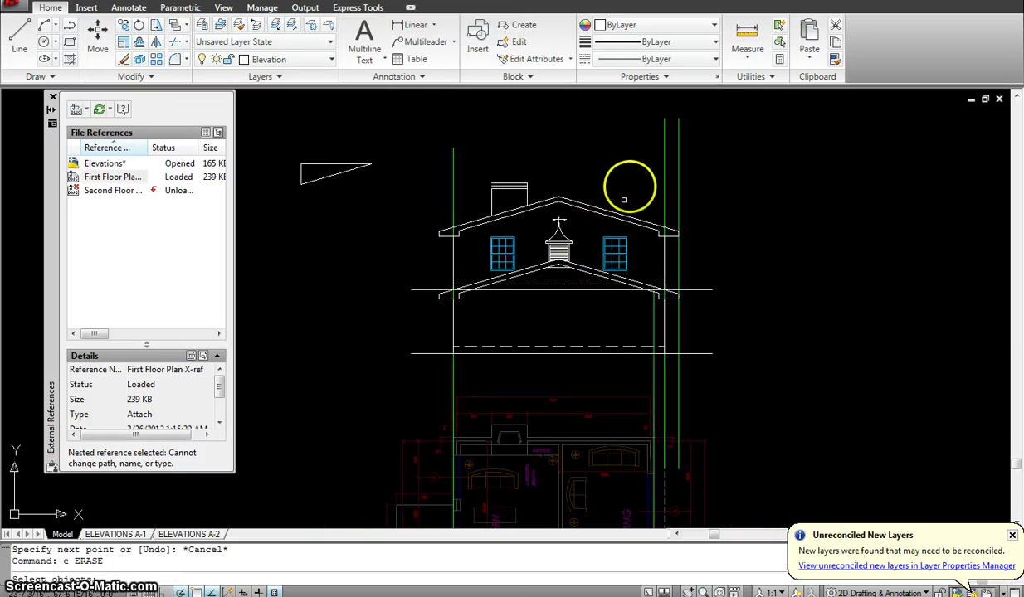
pyautogui.click(651, 148)
pyautogui.click(472, 188)
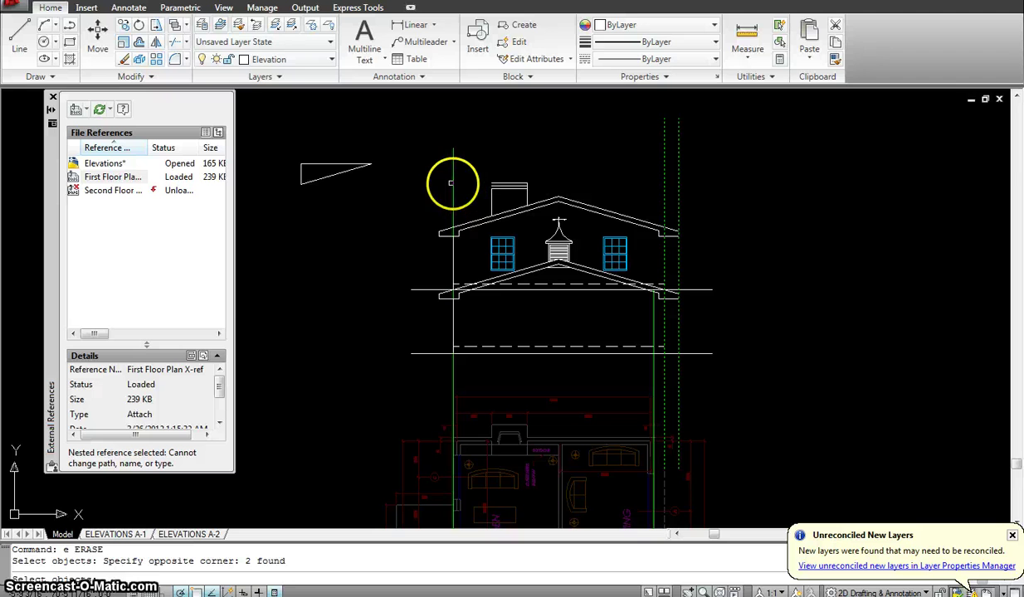
pyautogui.click(440, 168)
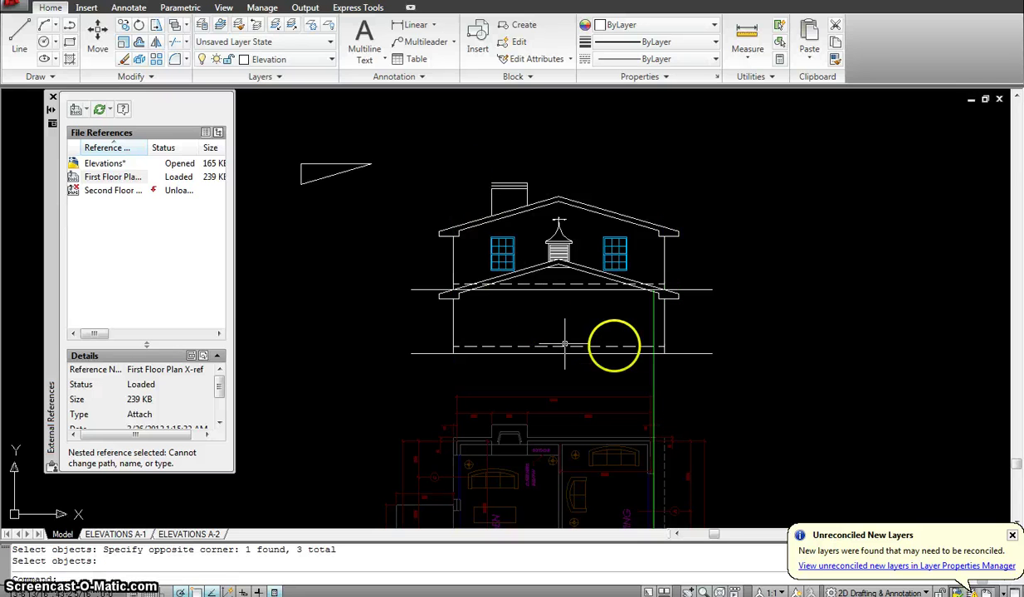
pyautogui.scroll(2, 666, 317)
pyautogui.press('Return')
pyautogui.click(653, 322)
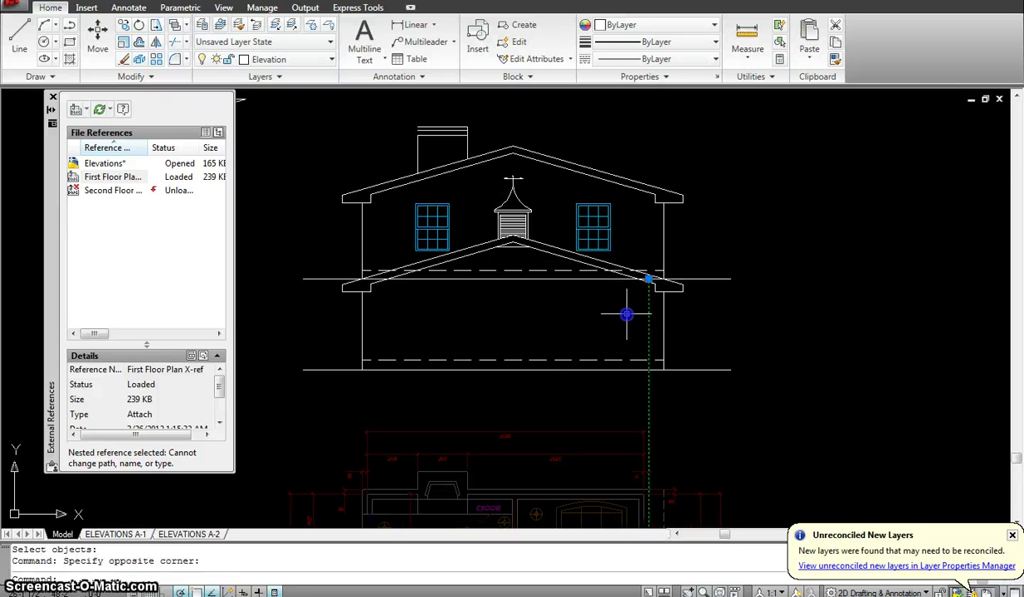
pyautogui.click(624, 309)
pyautogui.press('Delete')
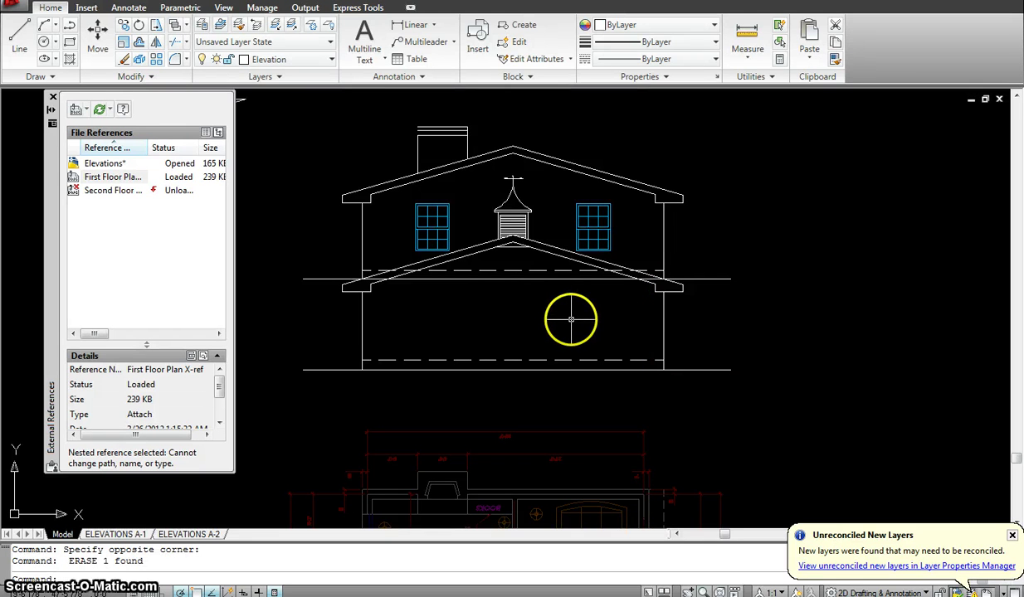
pyautogui.hotkey('ctrl', 'z')
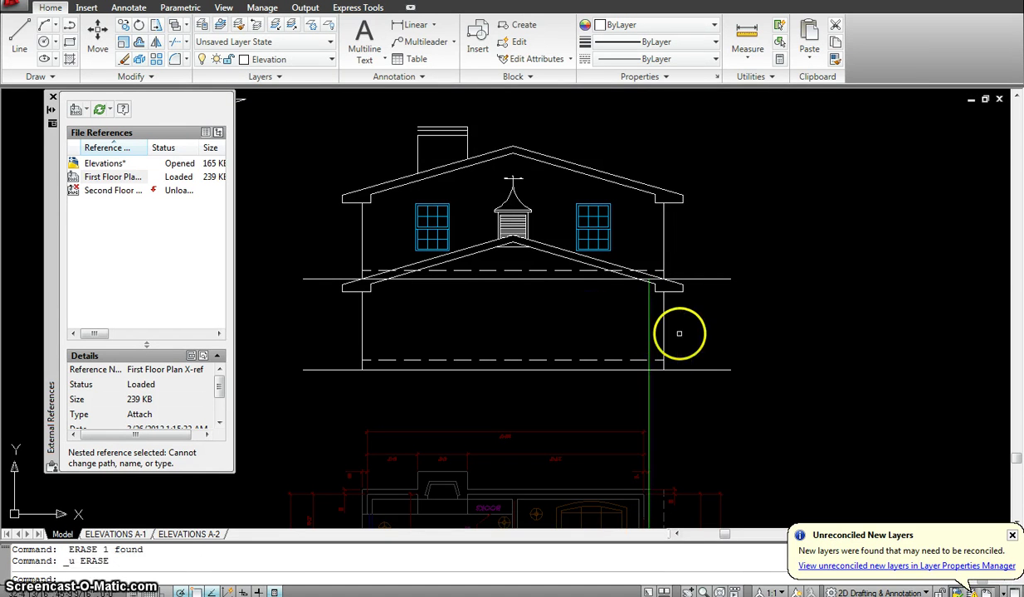
# Move the right first-floor wall line inward onto the remaining green reference line
pyautogui.moveTo(692, 327); pyautogui.dragTo(688, 317, button='middle')
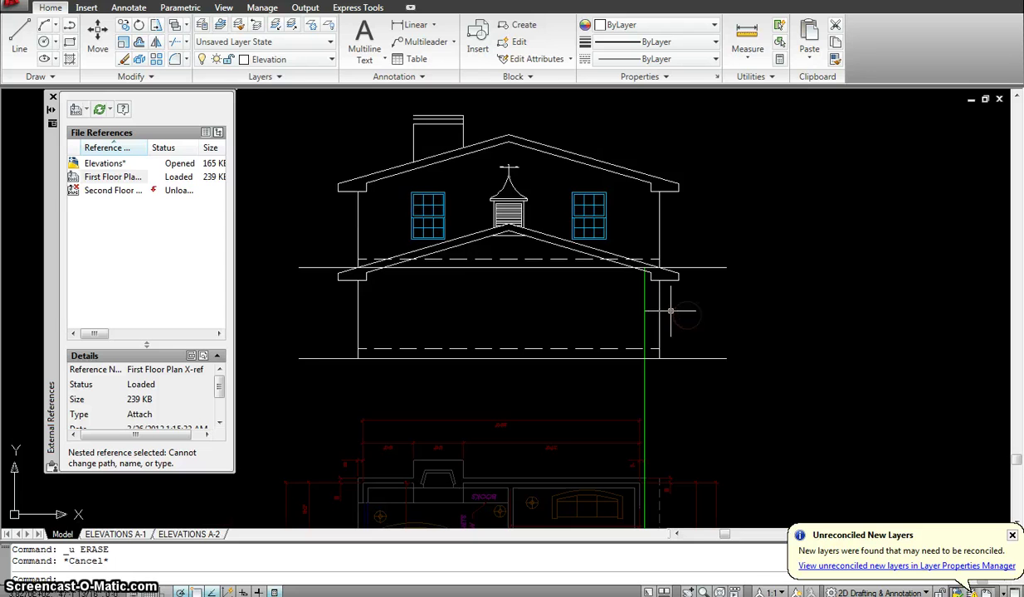
pyautogui.scroll(3, 670, 311)
pyautogui.click(666, 313)
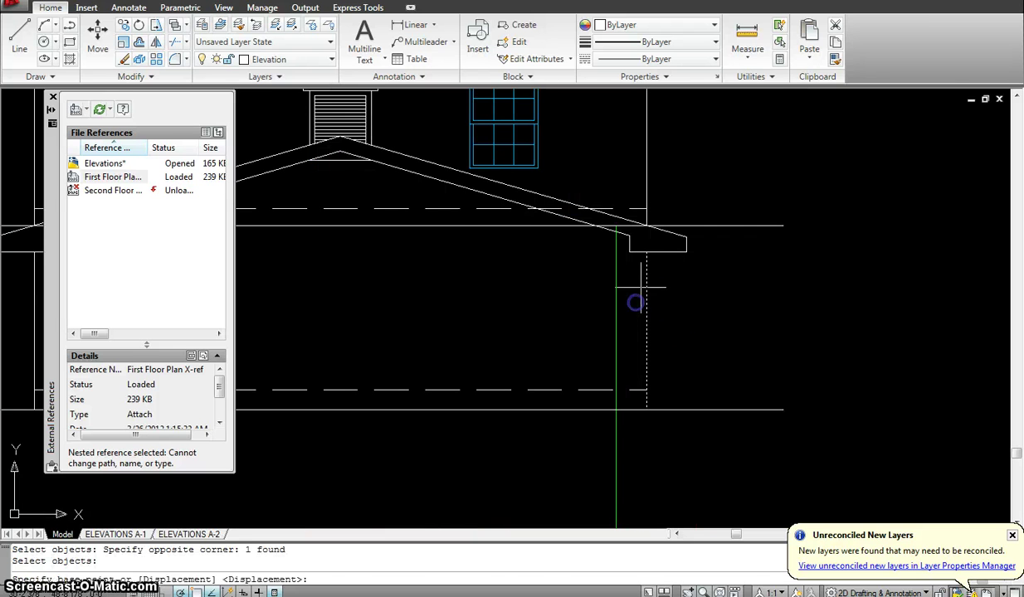
pyautogui.press('Return')
pyautogui.click(649, 245)
pyautogui.click(616, 251)
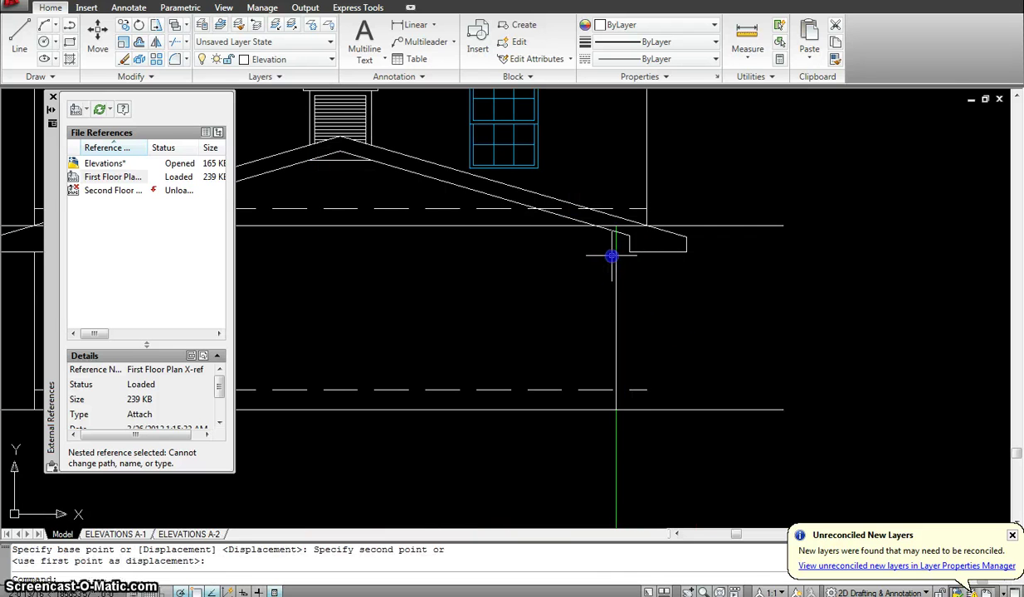
pyautogui.press('Escape')
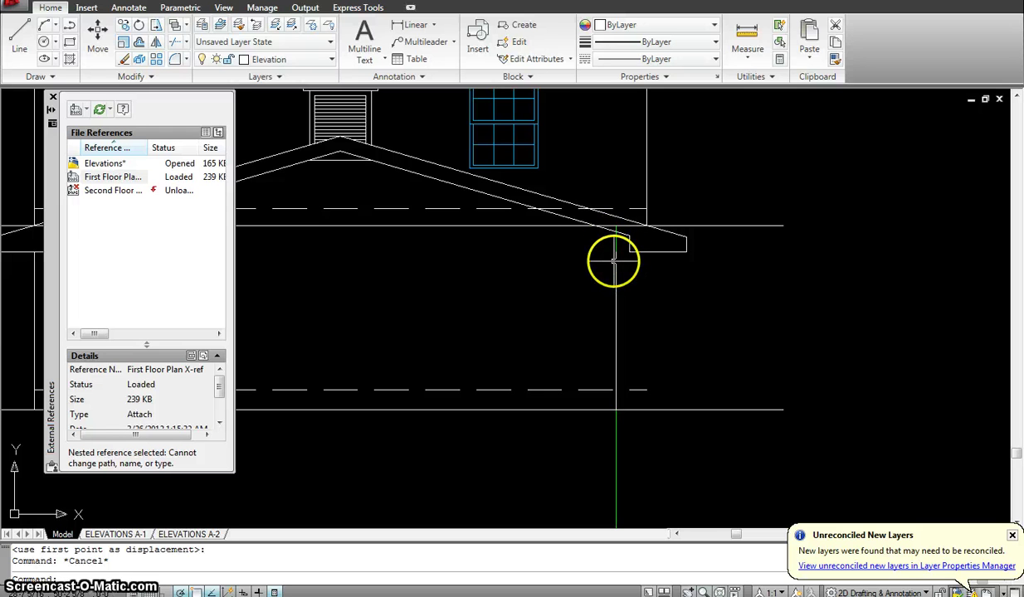
# Stretch the upper end of the moved wall line to meet the underside of the lower roof slope
pyautogui.click(615, 264)
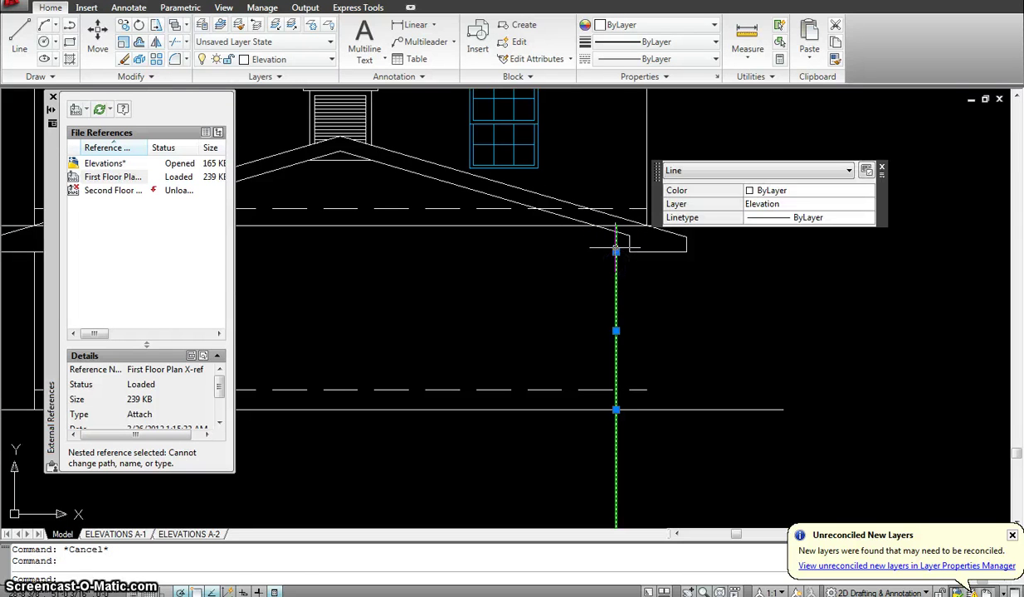
pyautogui.click(616, 251)
pyautogui.click(617, 232)
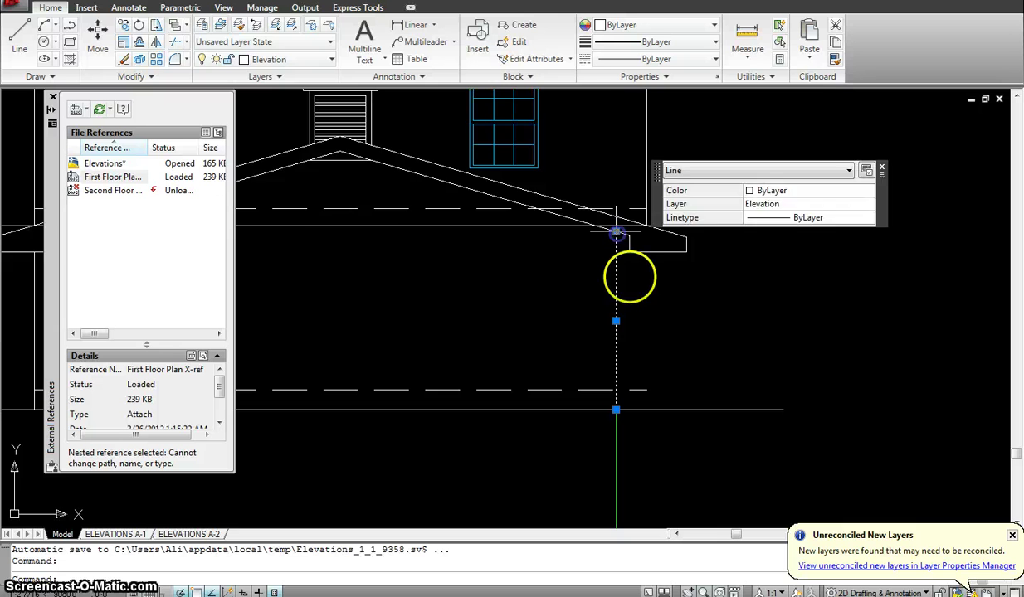
pyautogui.press('Escape')
# Erase the remaining green reference line running from the right first-floor wall down to the floor plan
pyautogui.scroll(-2, 615, 236)
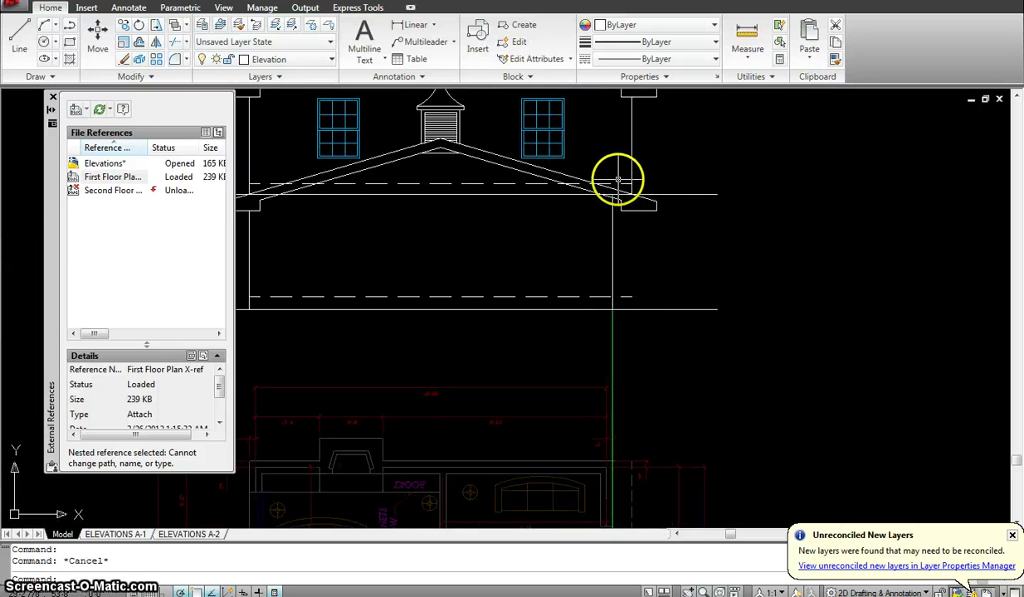
pyautogui.moveTo(647, 248); pyautogui.dragTo(694, 281, button='middle')
pyautogui.scroll(6, 663, 234)
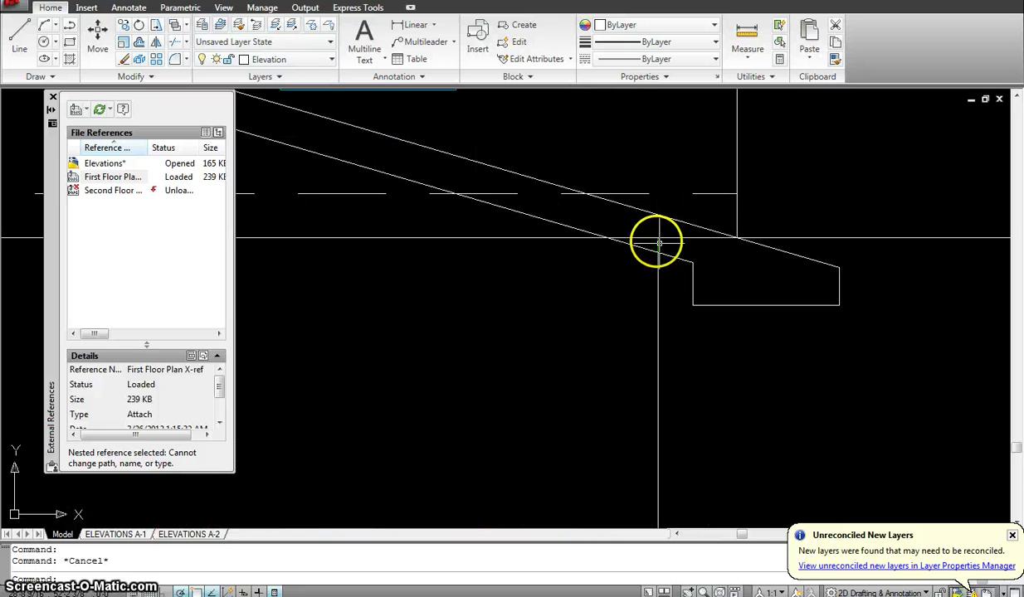
pyautogui.click(656, 242)
pyautogui.press('Delete')
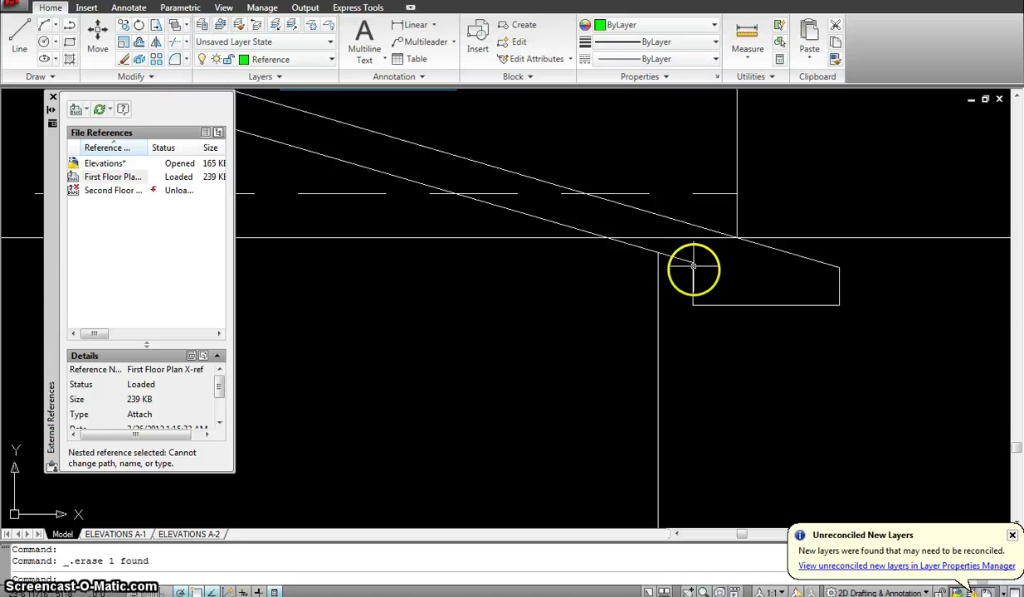
pyautogui.scroll(-6, 719, 355)
pyautogui.scroll(-2, 686, 360)
pyautogui.moveTo(682, 359); pyautogui.dragTo(667, 347, button='middle')
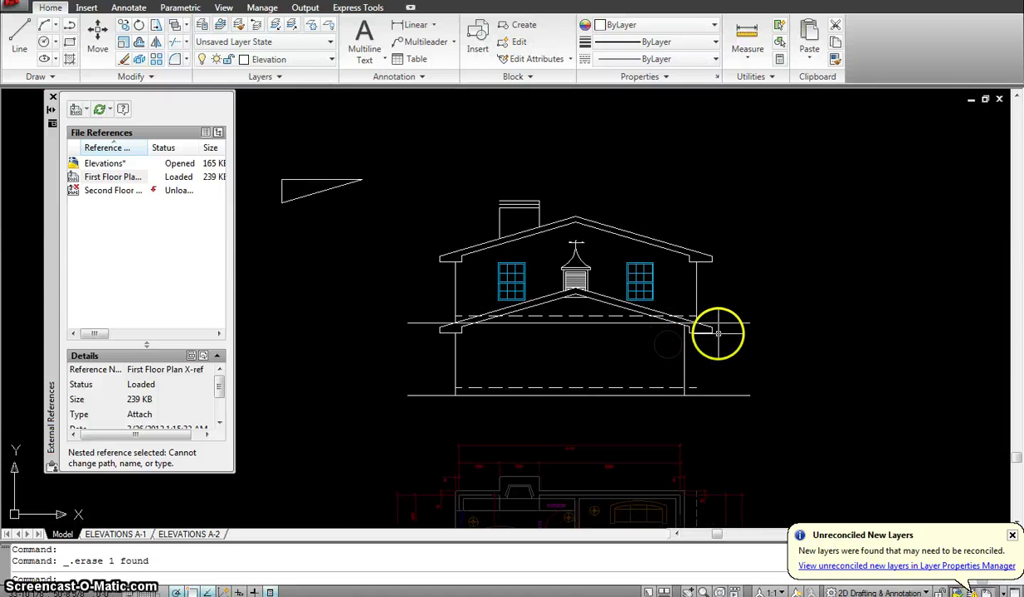
pyautogui.scroll(2, 721, 335)
pyautogui.press('Escape')
pyautogui.click(739, 301)
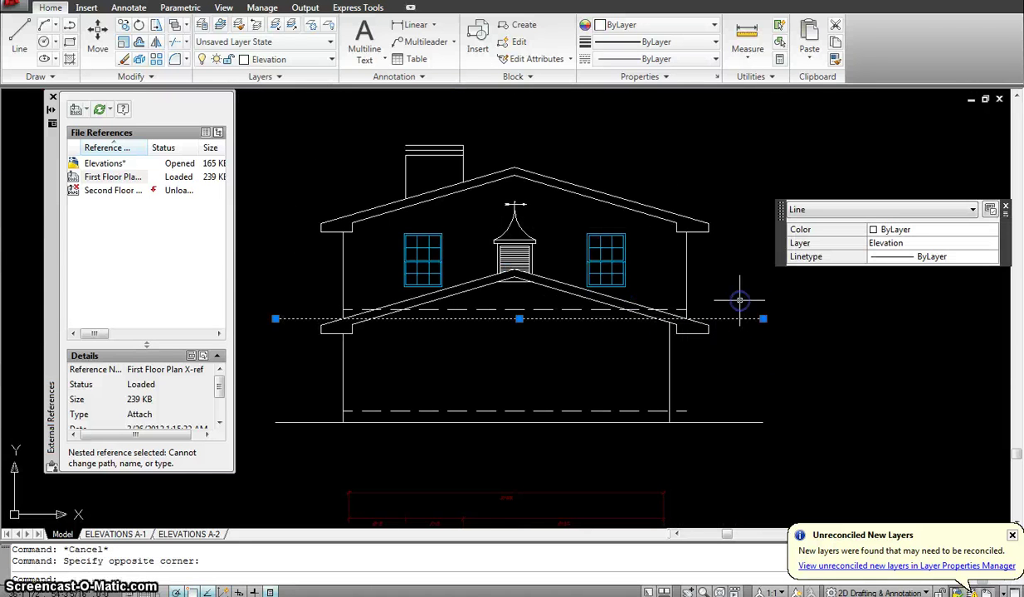
pyautogui.scroll(-3, 745, 306)
pyautogui.press('Escape')
# Copy the height dimensions, floor labels and red grade lines from the finished side elevation to the new one, aligning the ground lines' left ends
pyautogui.moveTo(730, 284); pyautogui.dragTo(678, 329, button='middle')
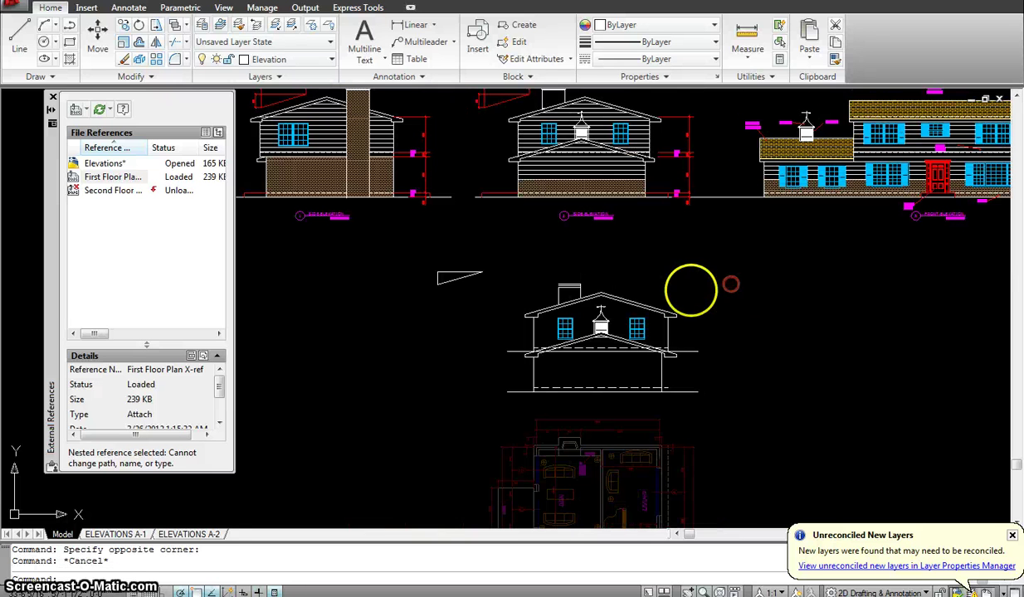
pyautogui.write('c')
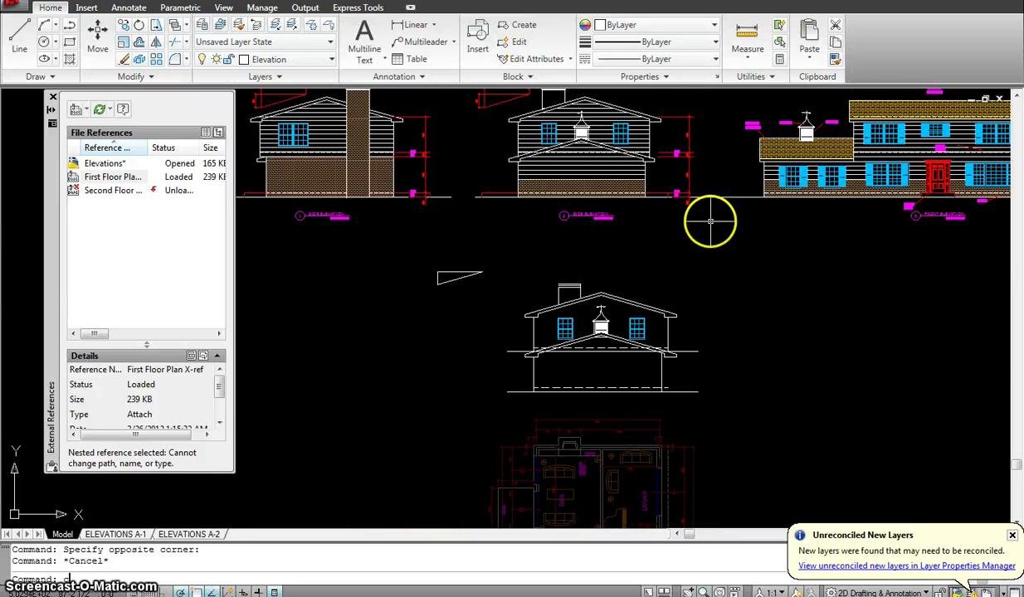
pyautogui.write('o')
pyautogui.press('Return')
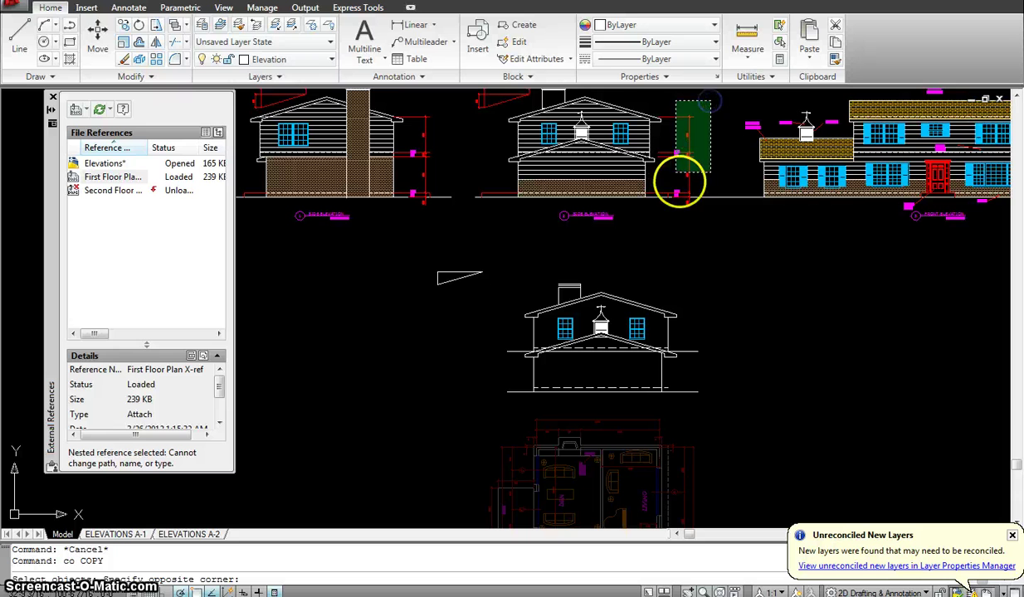
pyautogui.click(679, 193)
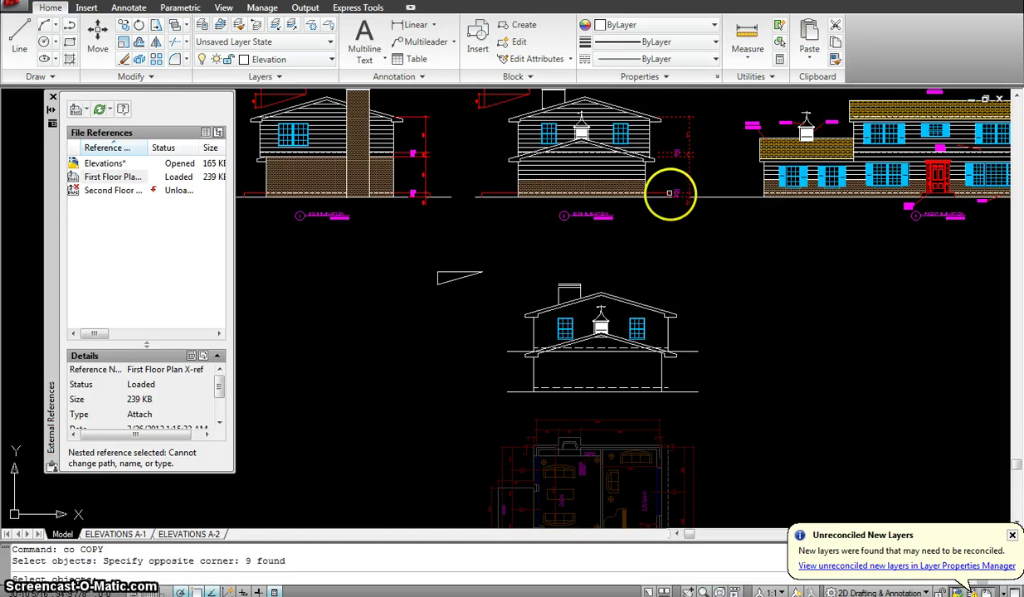
pyautogui.scroll(3, 670, 193)
pyautogui.click(663, 195)
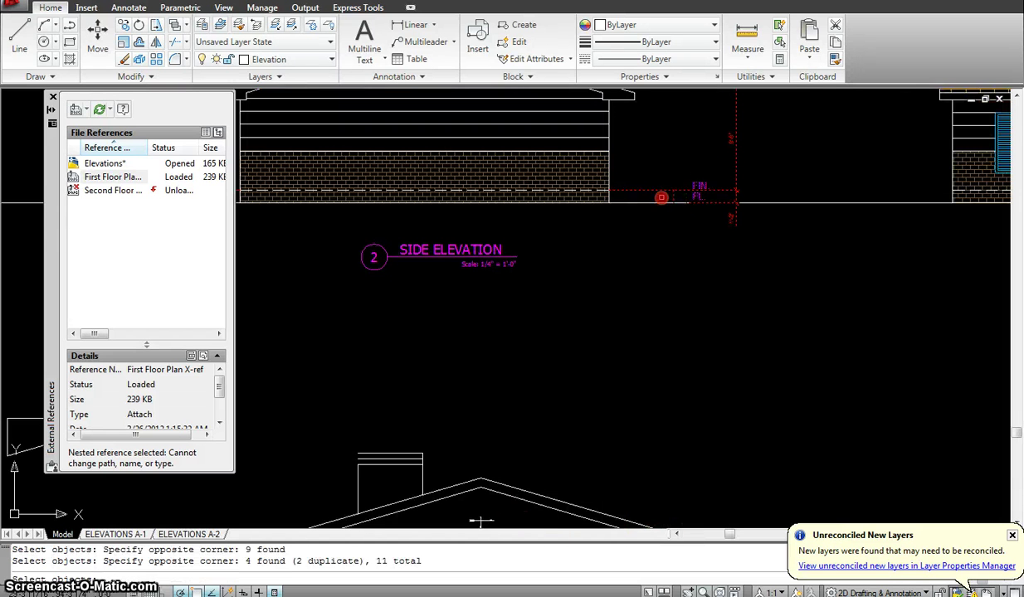
pyautogui.scroll(-4, 661, 201)
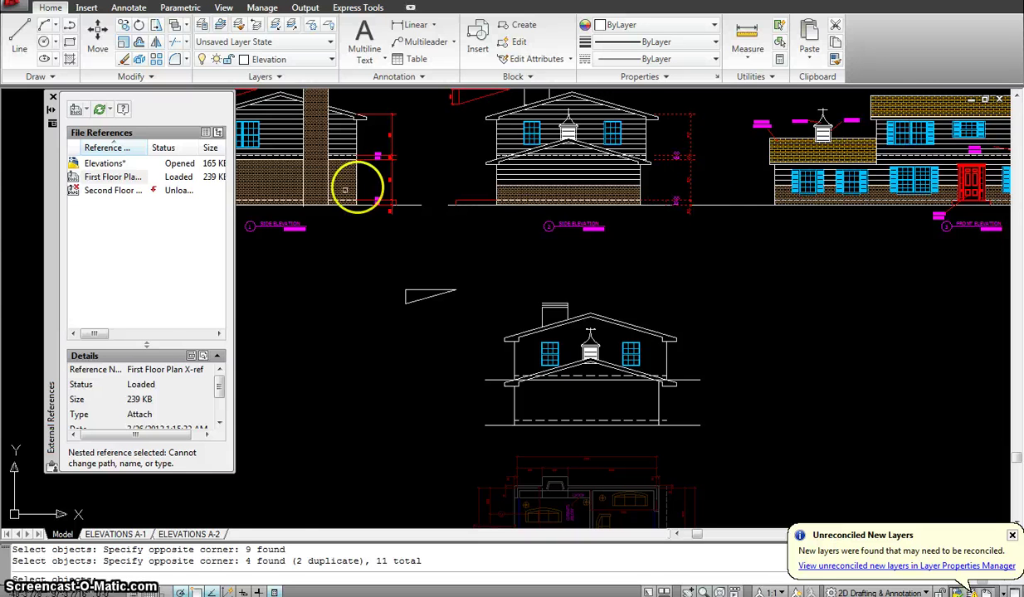
pyautogui.scroll(4, 461, 194)
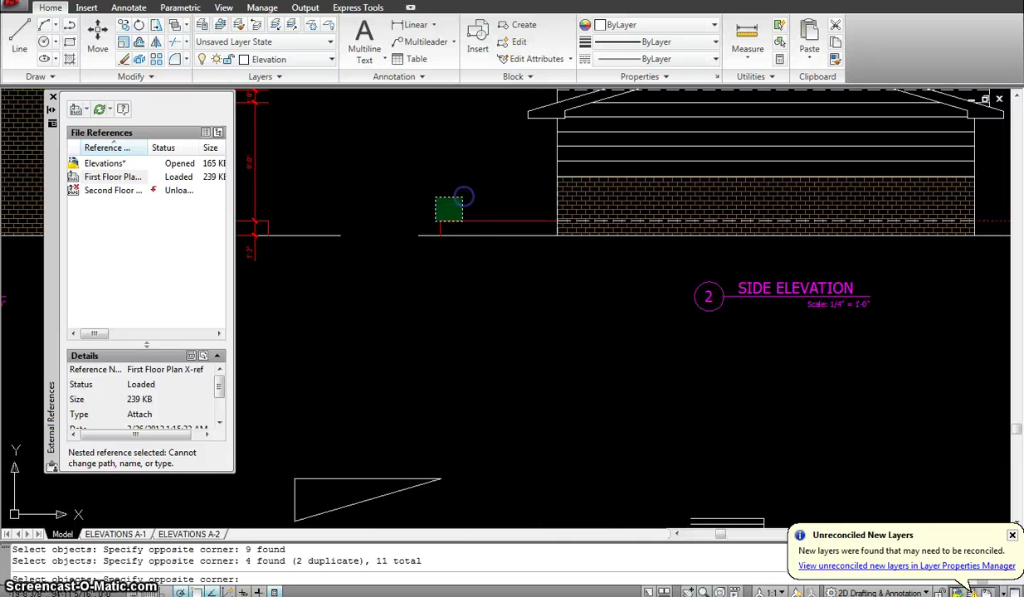
pyautogui.click(435, 221)
pyautogui.scroll(-3, 440, 222)
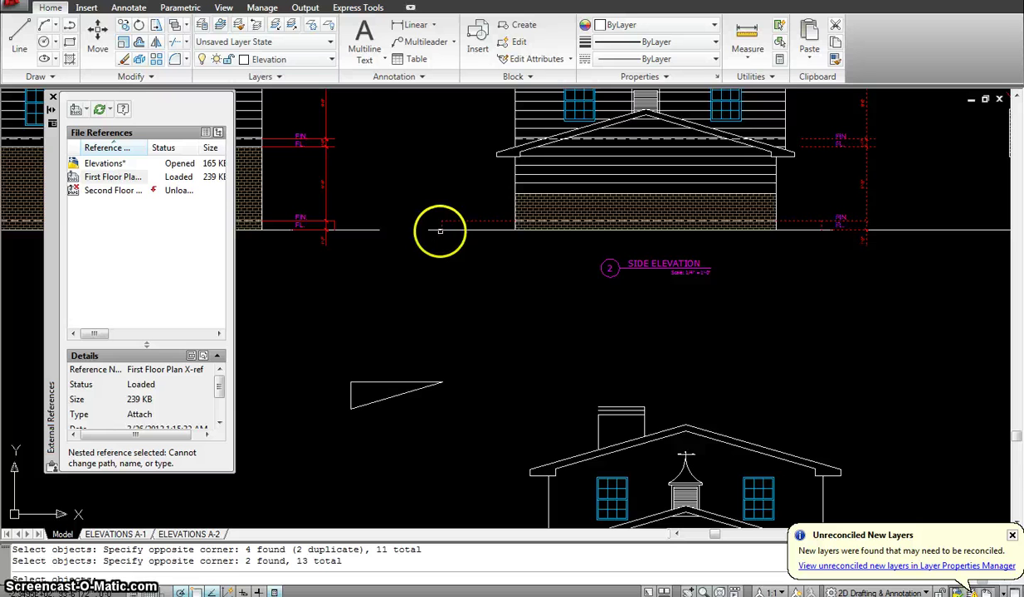
pyautogui.press('Return')
pyautogui.click(440, 226)
pyautogui.scroll(-3, 458, 261)
pyautogui.scroll(2, 482, 362)
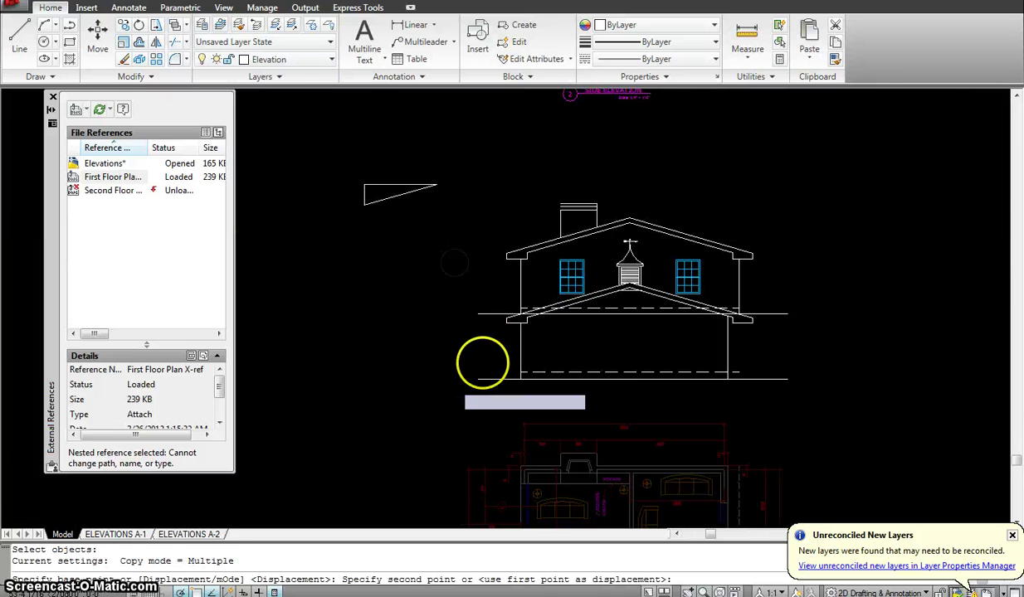
pyautogui.click(478, 313)
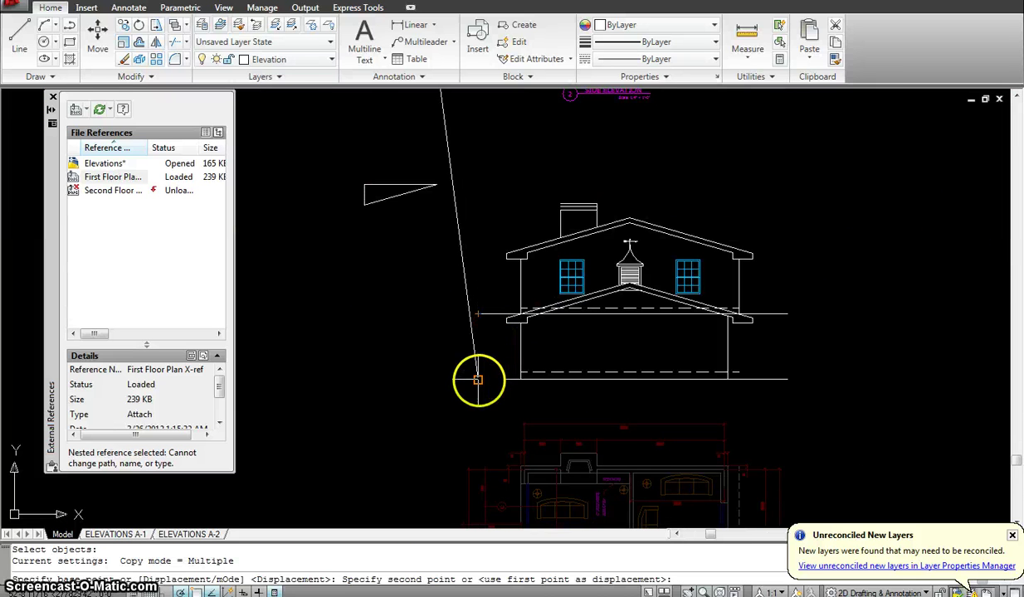
pyautogui.click(478, 380)
pyautogui.press('Escape')
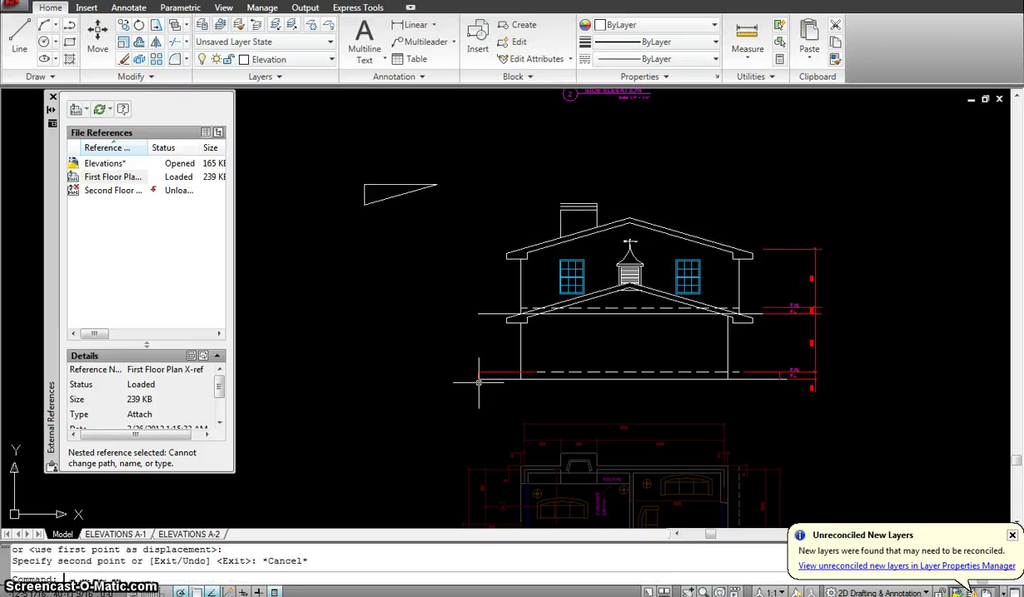
# Extend both vertical sides of the chimney up to the topmost line of the chimney cap
pyautogui.moveTo(728, 250); pyautogui.dragTo(691, 233, button='middle')
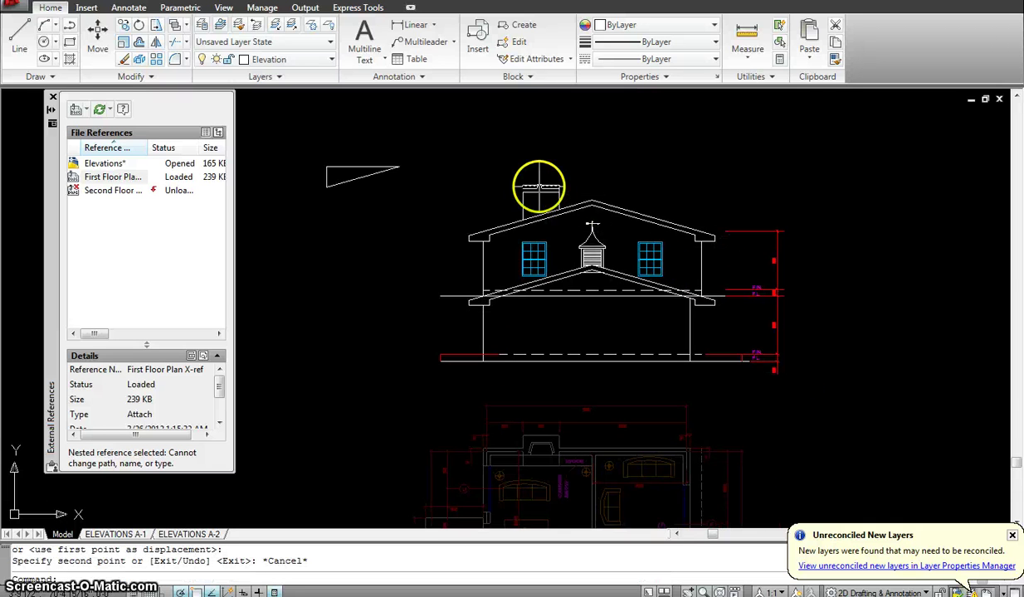
pyautogui.scroll(3, 541, 188)
pyautogui.write('ex')
pyautogui.press('Return')
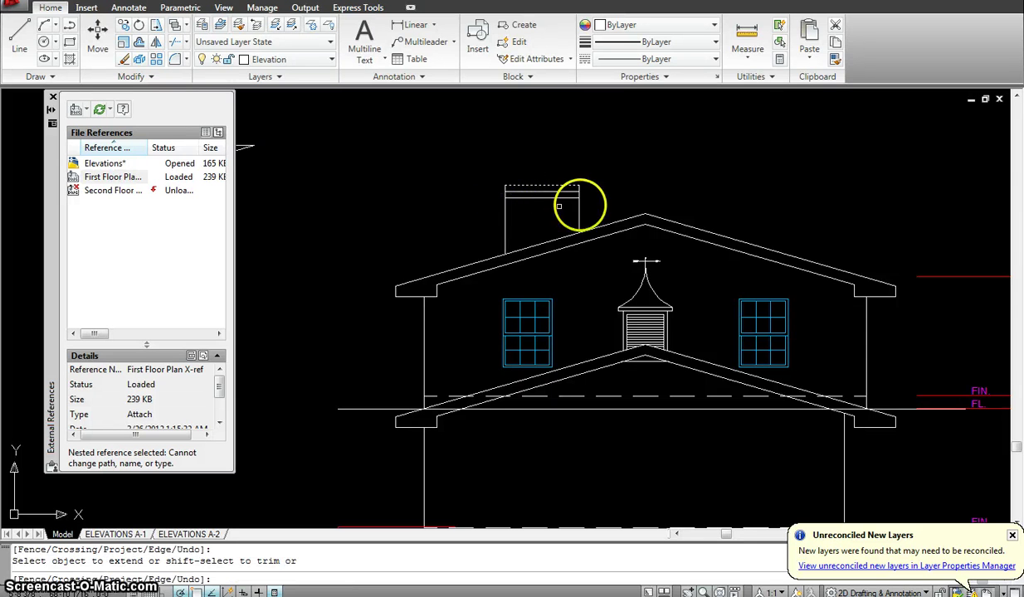
pyautogui.press('Escape')
pyautogui.scroll(-4, 599, 200)
pyautogui.moveTo(635, 196)
pyautogui.mouseDown(button='middle')
pyautogui.moveTo(596, 207)
pyautogui.moveTo(593, 257)
pyautogui.moveTo(614, 257)
pyautogui.mouseUp(button='middle')
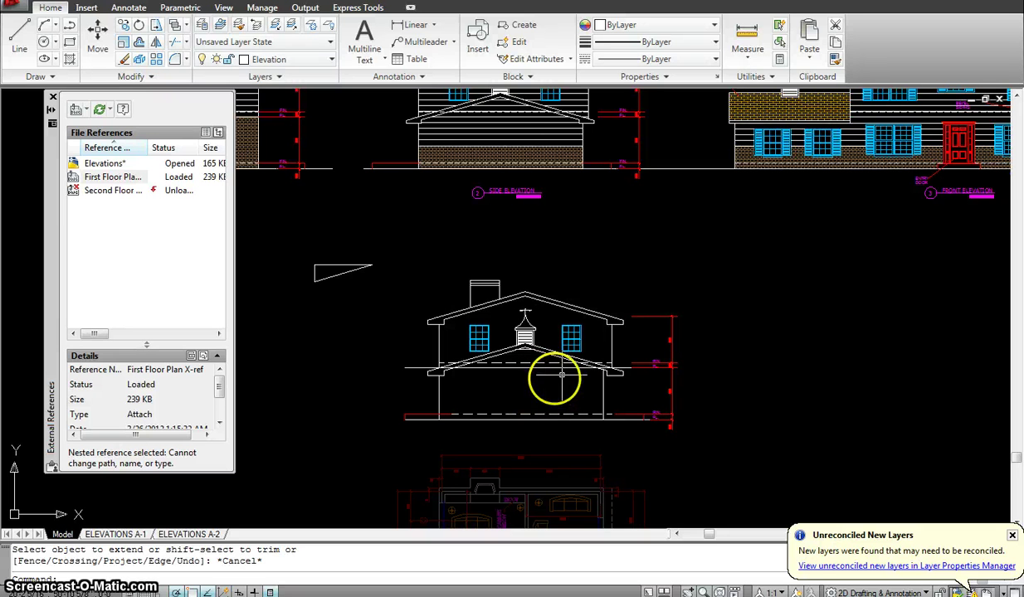
# Make HATCH the current layer by taking it from the brick hatch of the finished side elevation
pyautogui.click(515, 150)
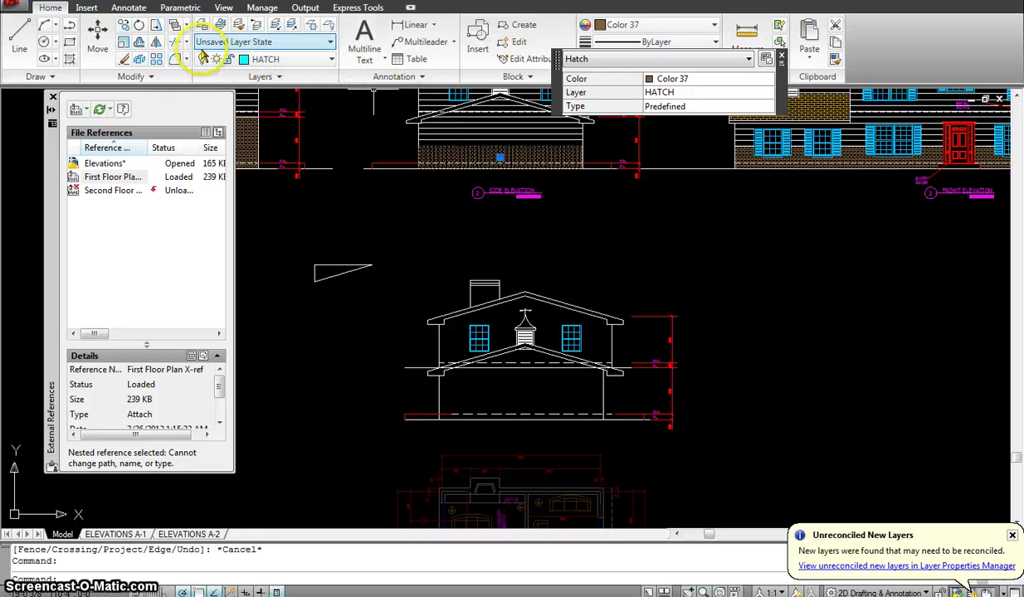
pyautogui.click(220, 27)
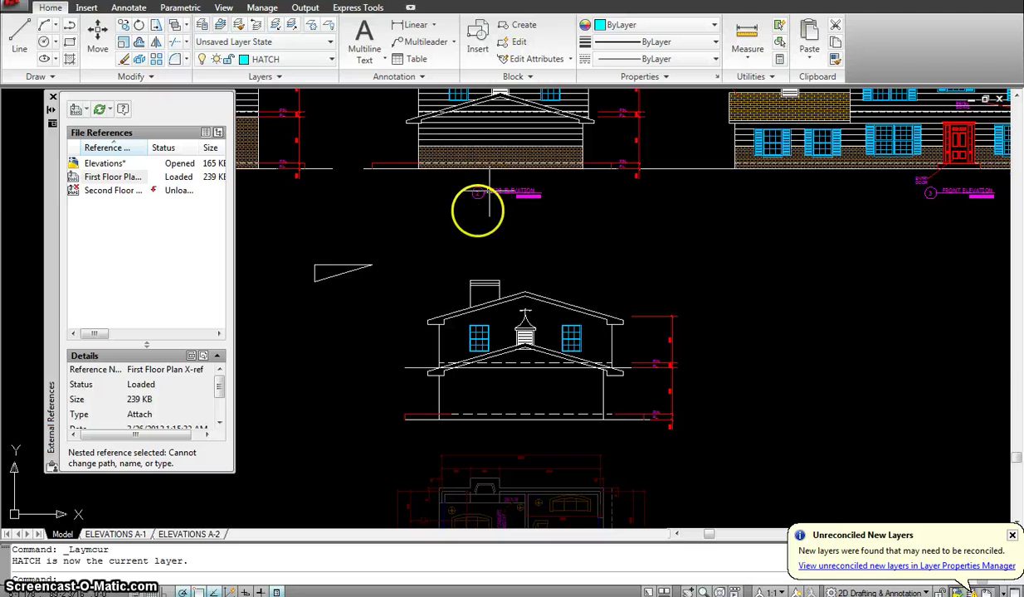
pyautogui.moveTo(488, 207); pyautogui.dragTo(480, 262, button='middle')
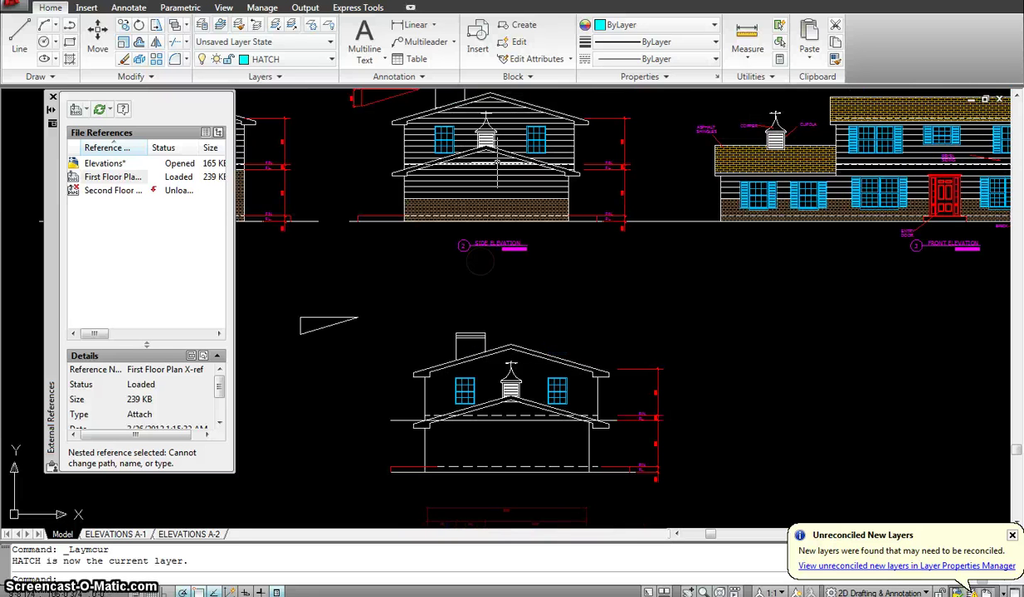
pyautogui.press('Escape')
pyautogui.press('Escape')
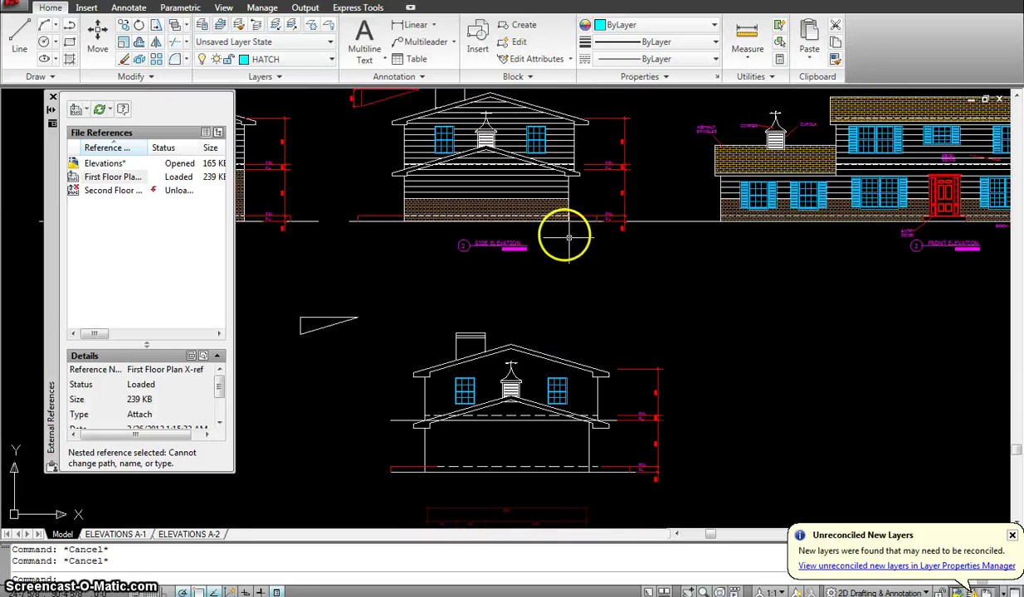
pyautogui.write('h')
pyautogui.press('Return')
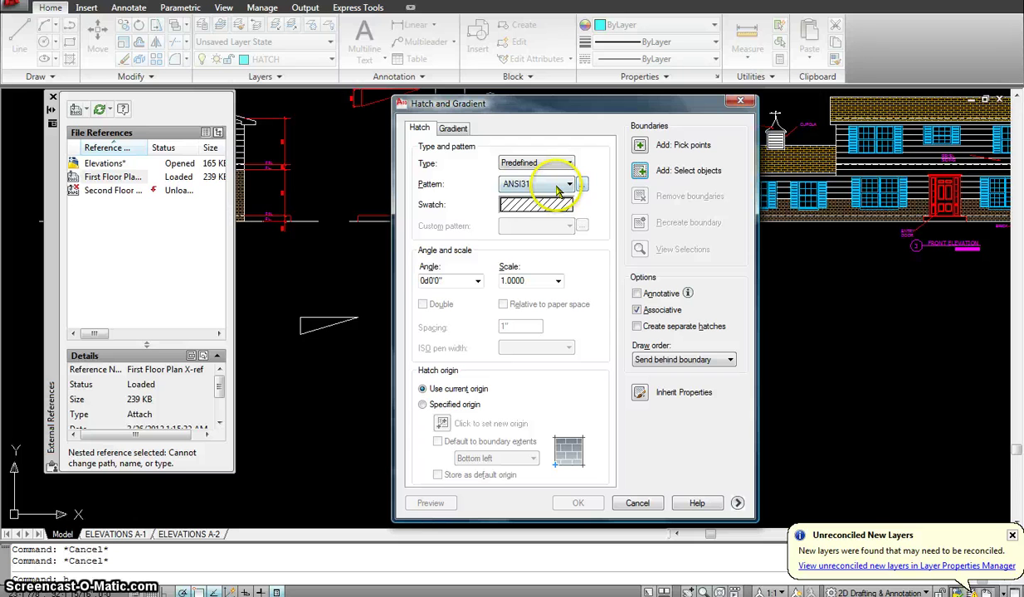
pyautogui.click(730, 109)
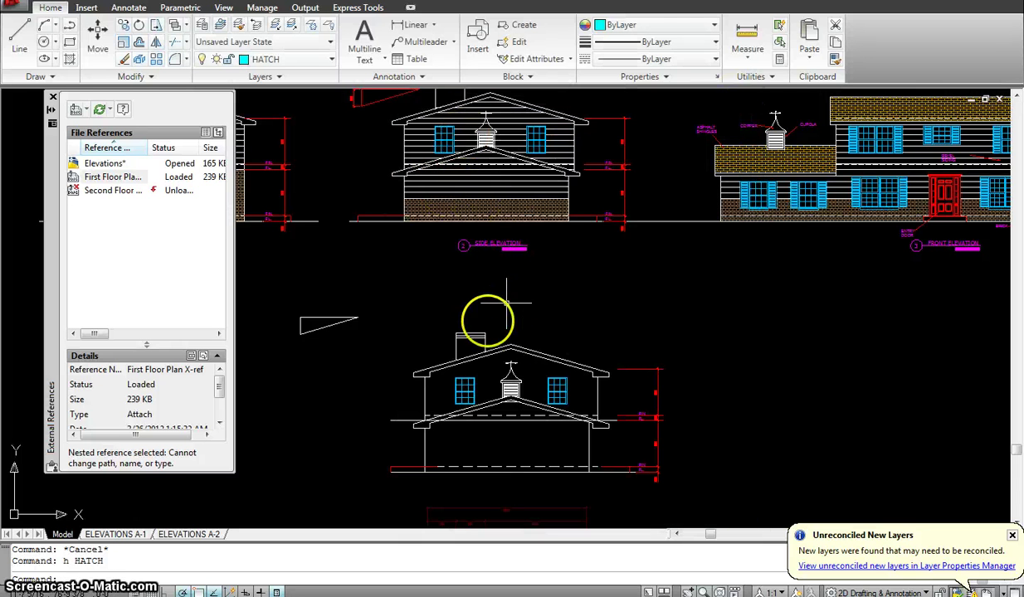
# Start a hatch with the ANSI31 pattern and pick the upper-floor wall area around the windows and cupola as its boundary
pyautogui.press('Return')
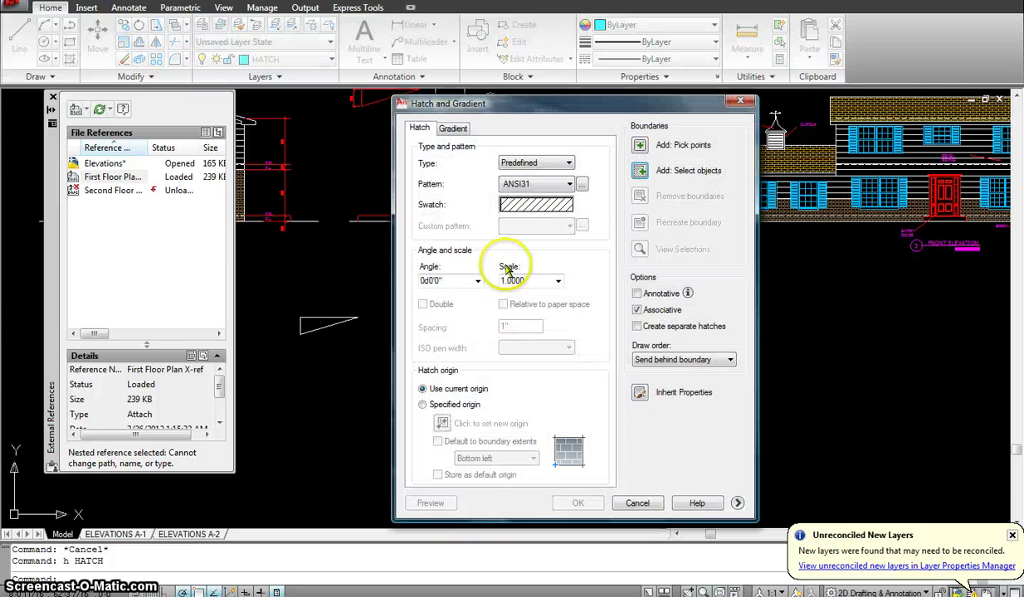
pyautogui.click(582, 184)
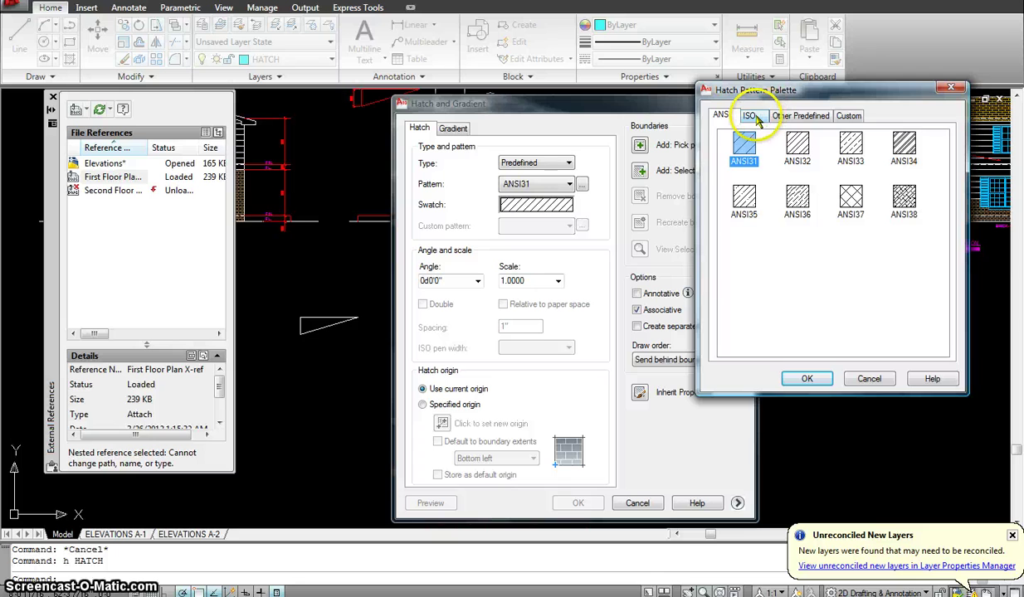
pyautogui.click(951, 87)
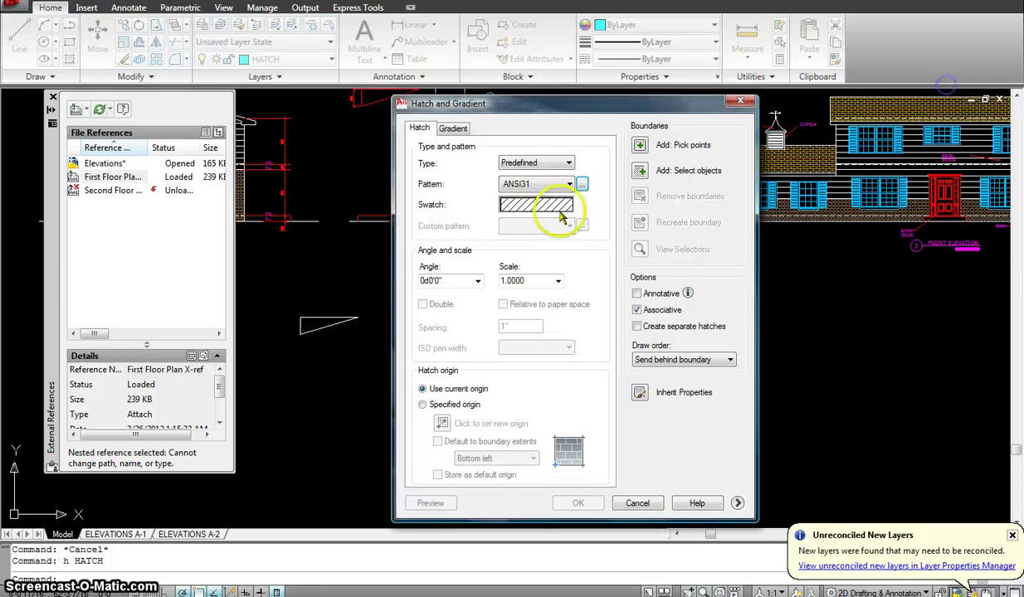
pyautogui.click(639, 146)
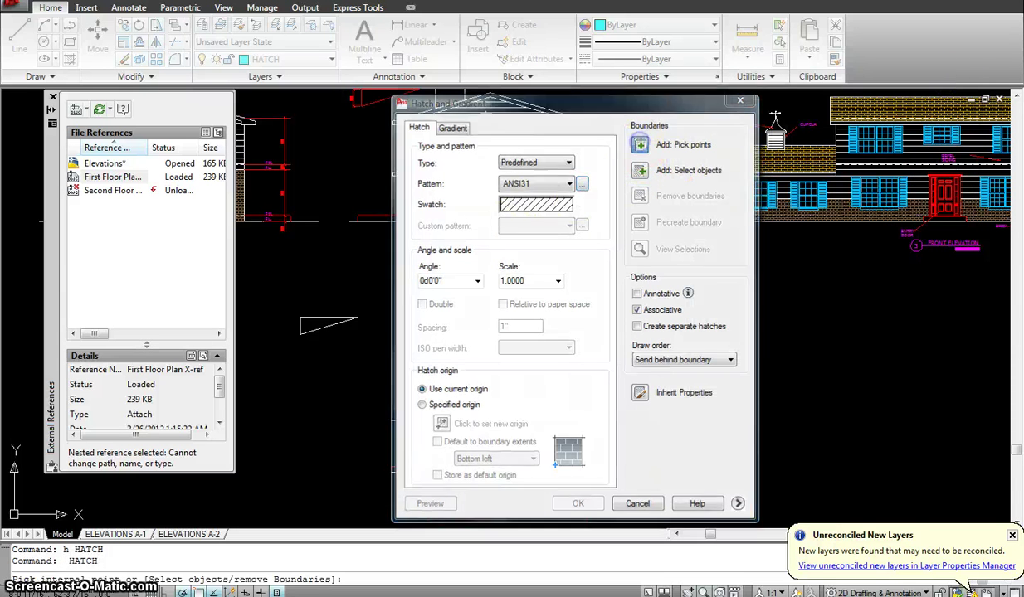
pyautogui.click(497, 367)
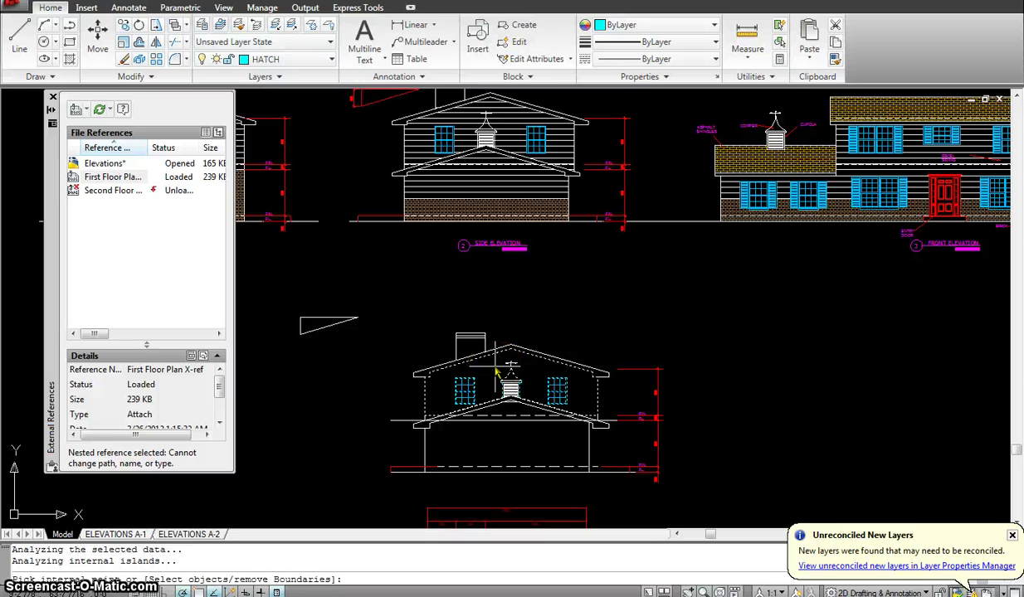
pyautogui.press('Return')
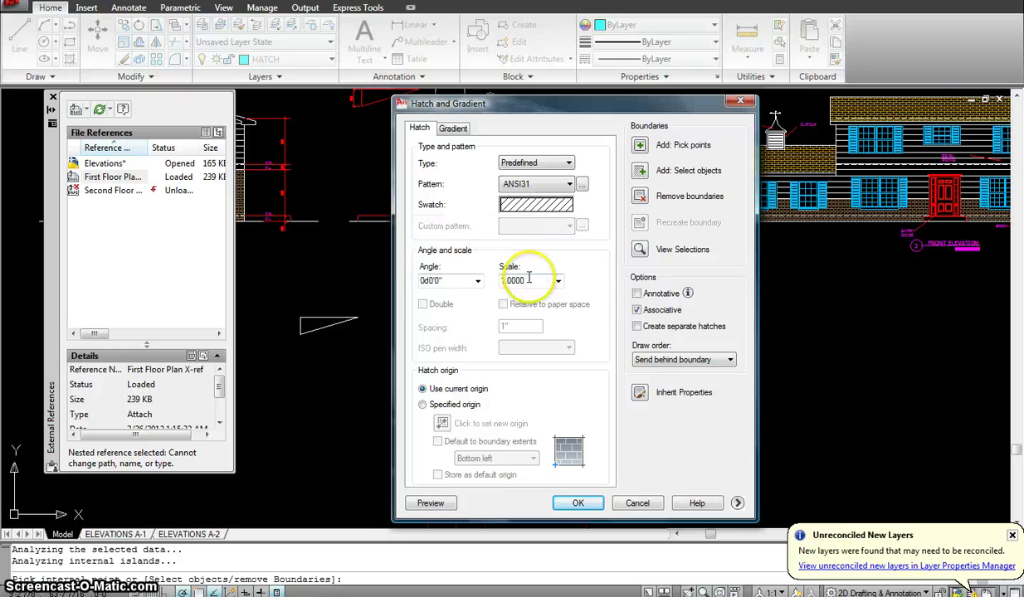
# Set the hatch angle to 135 degrees and preview the pattern on the upper-floor wall
pyautogui.click(478, 282)
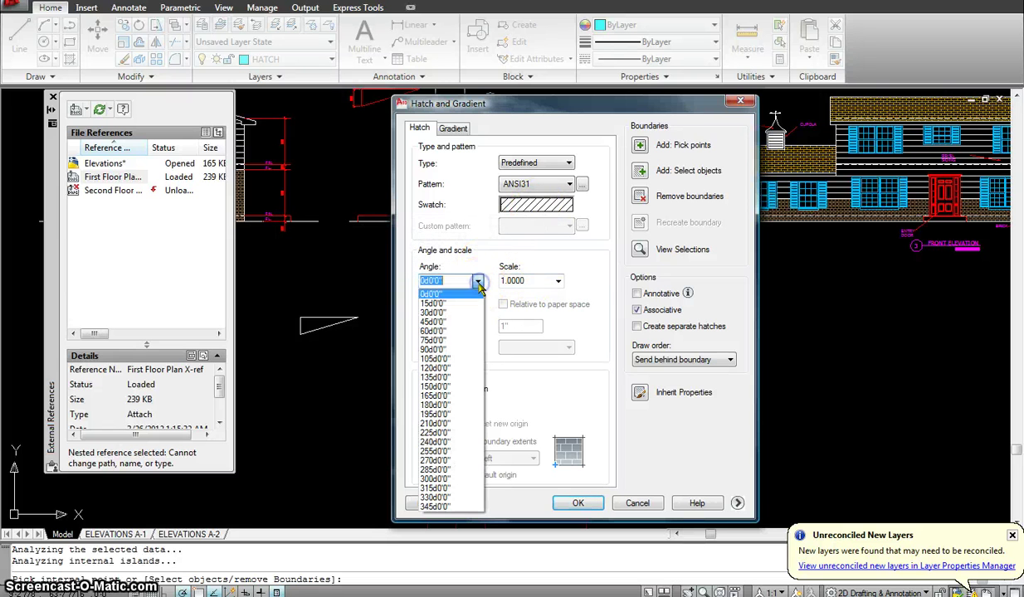
pyautogui.click(452, 378)
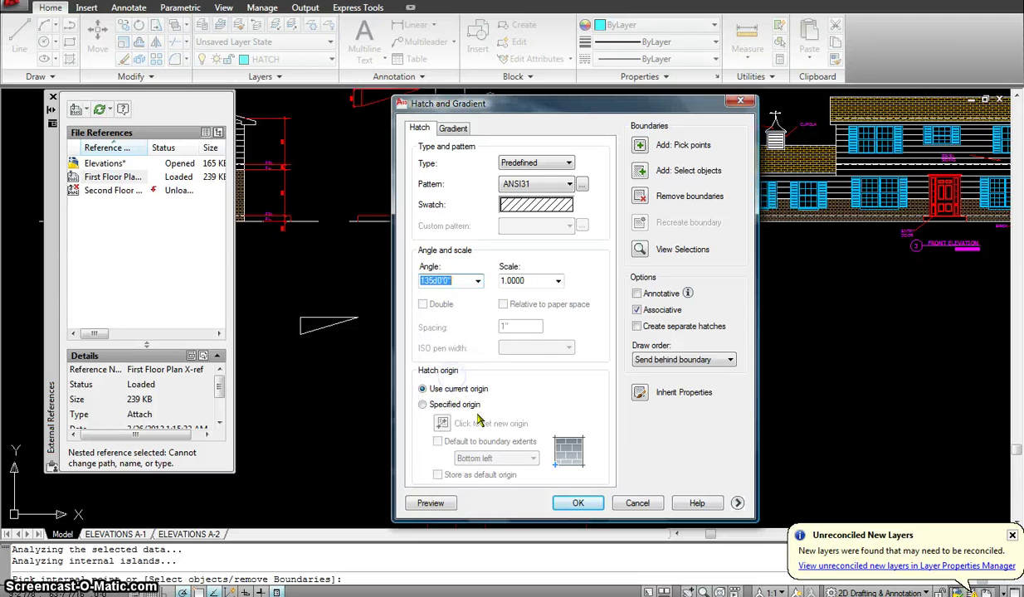
pyautogui.click(431, 503)
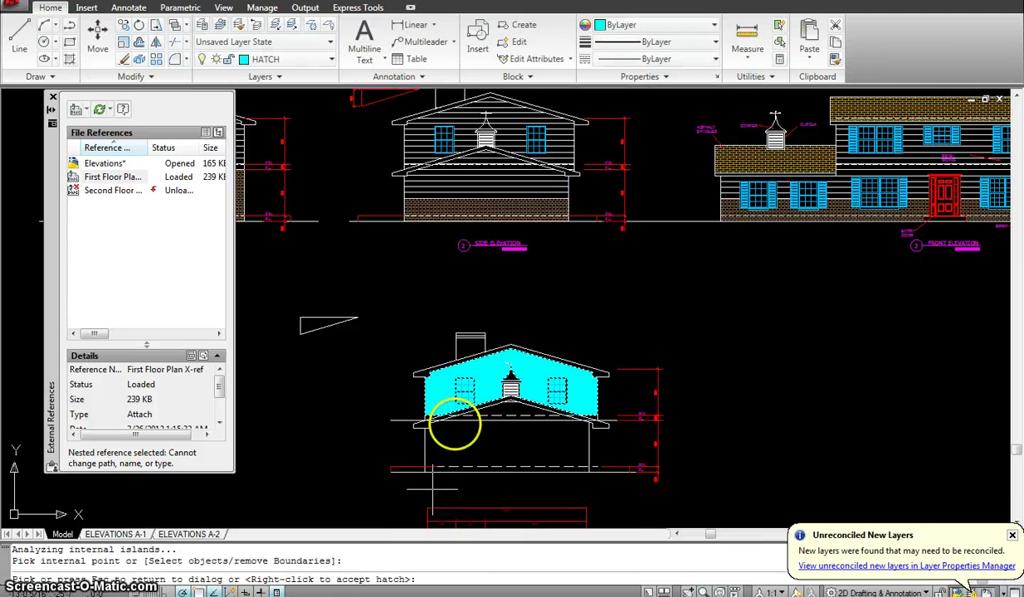
pyautogui.scroll(5, 454, 414)
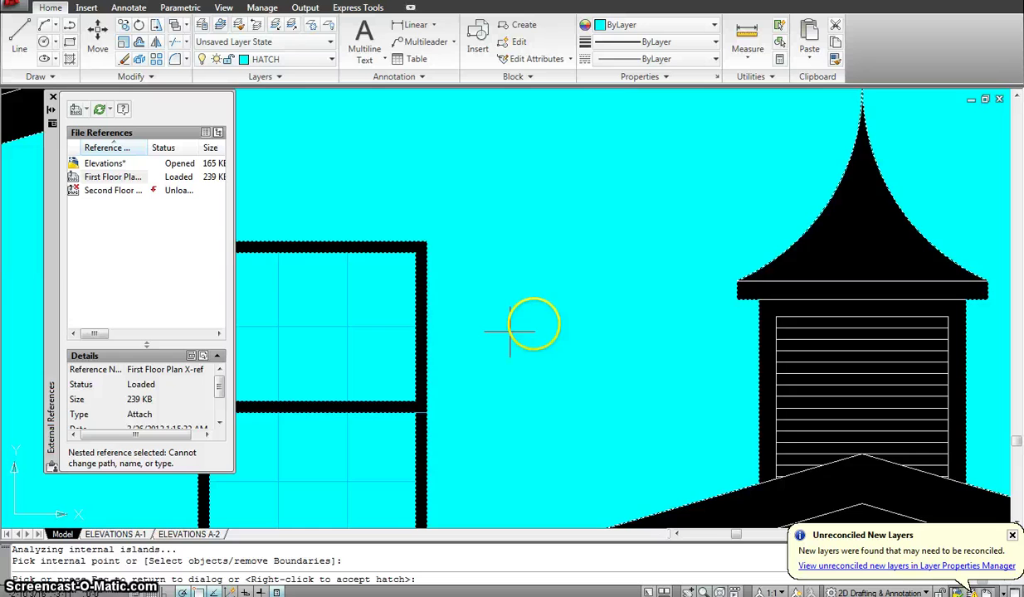
pyautogui.scroll(-4, 510, 331)
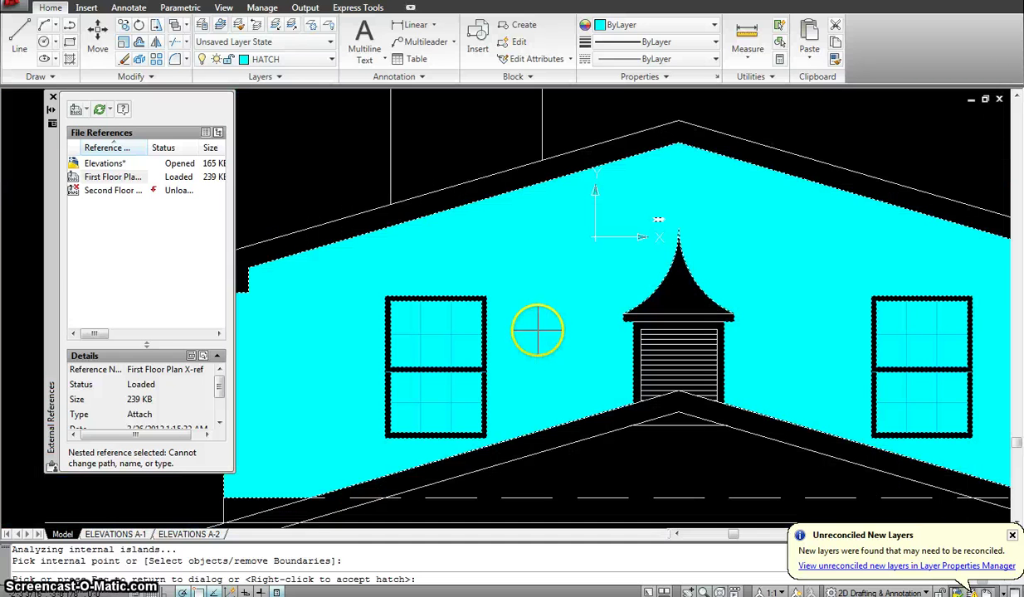
# Adjust the hatch scale to 50 and preview the horizontal siding lines on the upper-floor wall
pyautogui.click(538, 330)
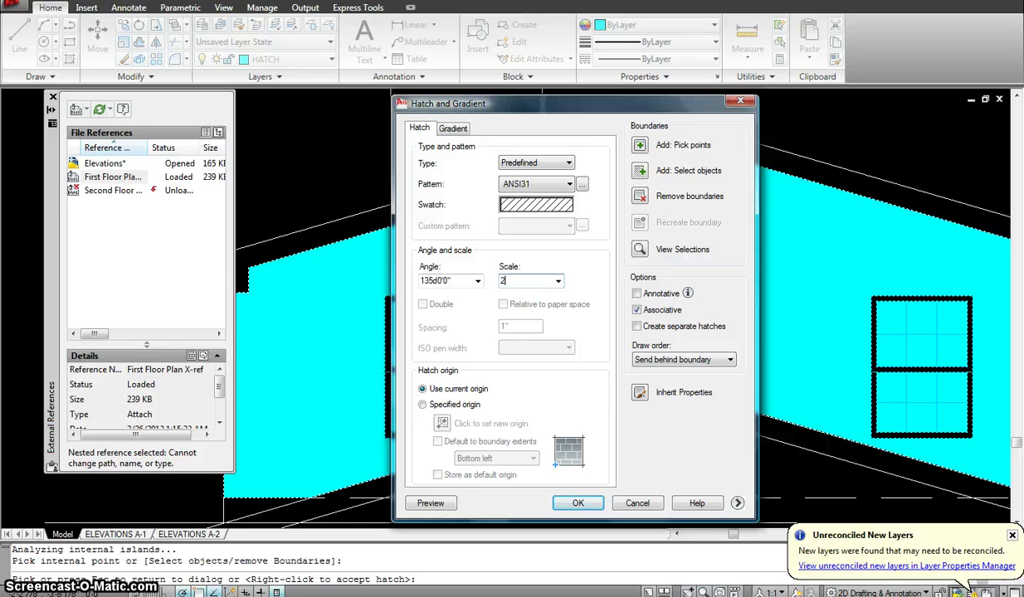
pyautogui.click(430, 503)
pyautogui.click(548, 276)
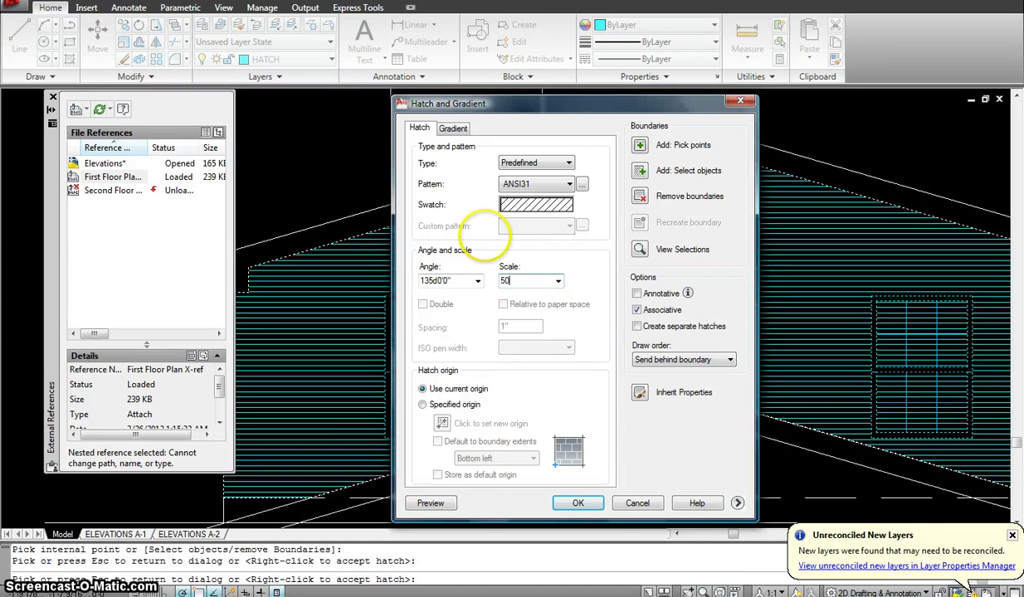
pyautogui.click(430, 503)
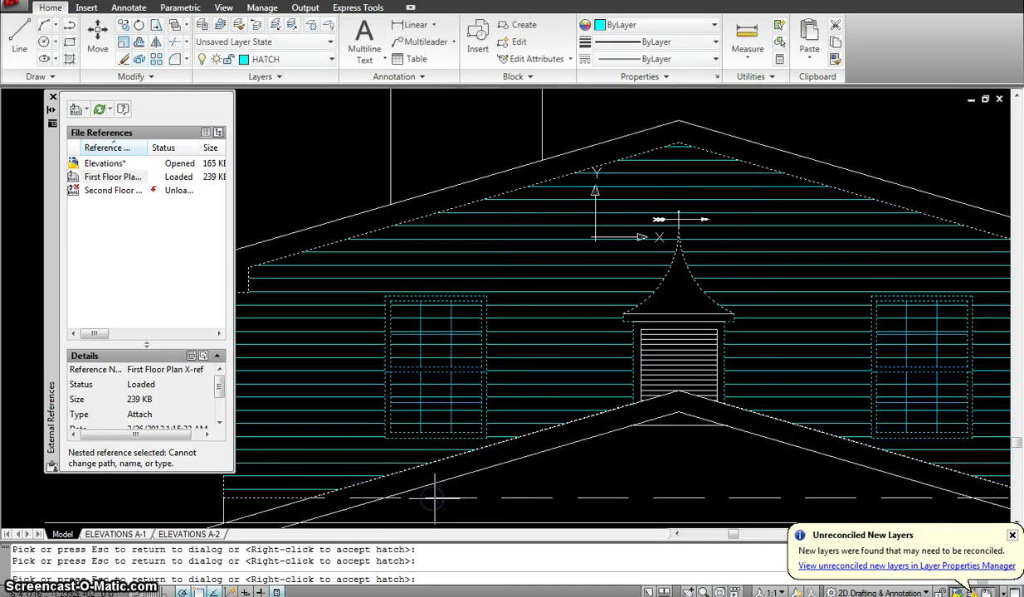
pyautogui.scroll(-2, 550, 307)
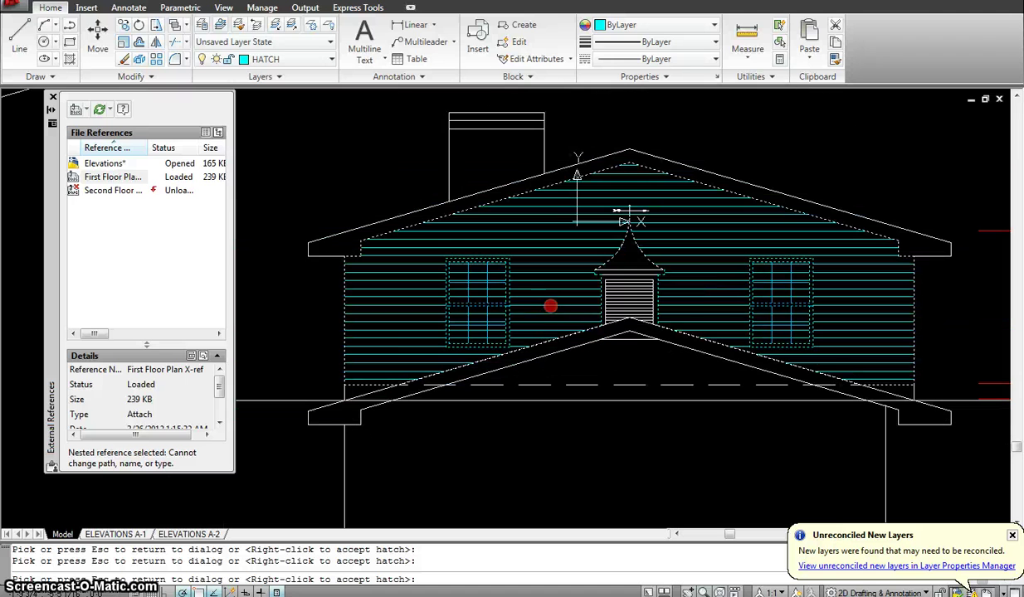
# Set the island display style to Outer and apply the siding hatch to the upper-floor wall
pyautogui.click(536, 258)
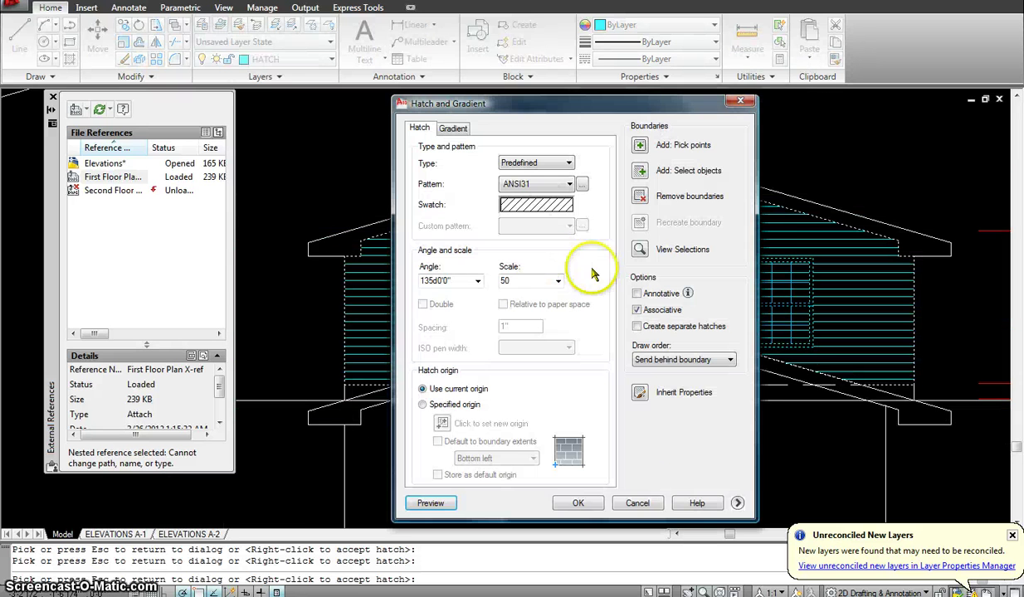
pyautogui.click(739, 505)
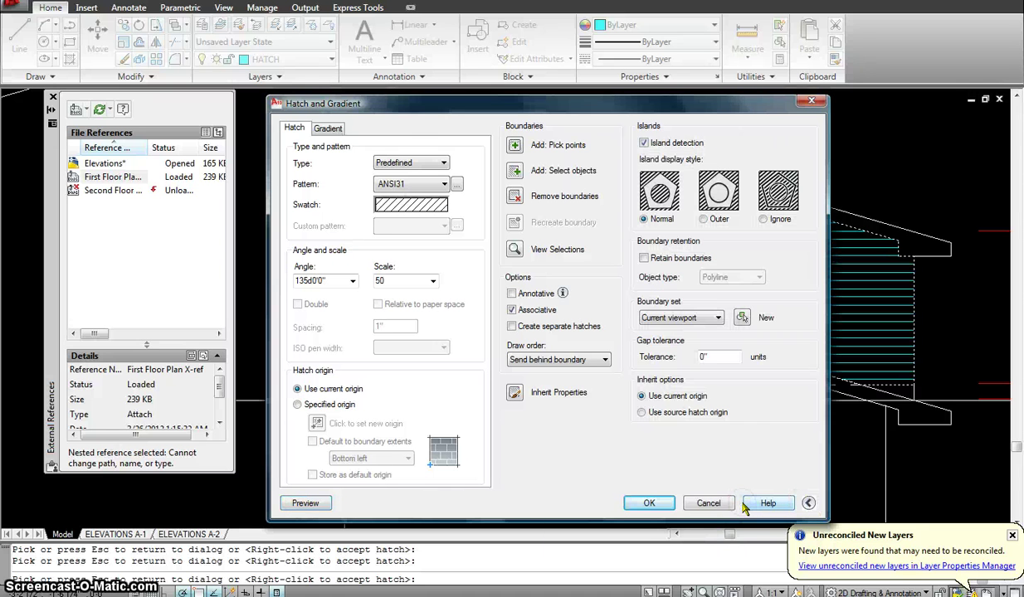
pyautogui.click(702, 219)
pyautogui.click(649, 504)
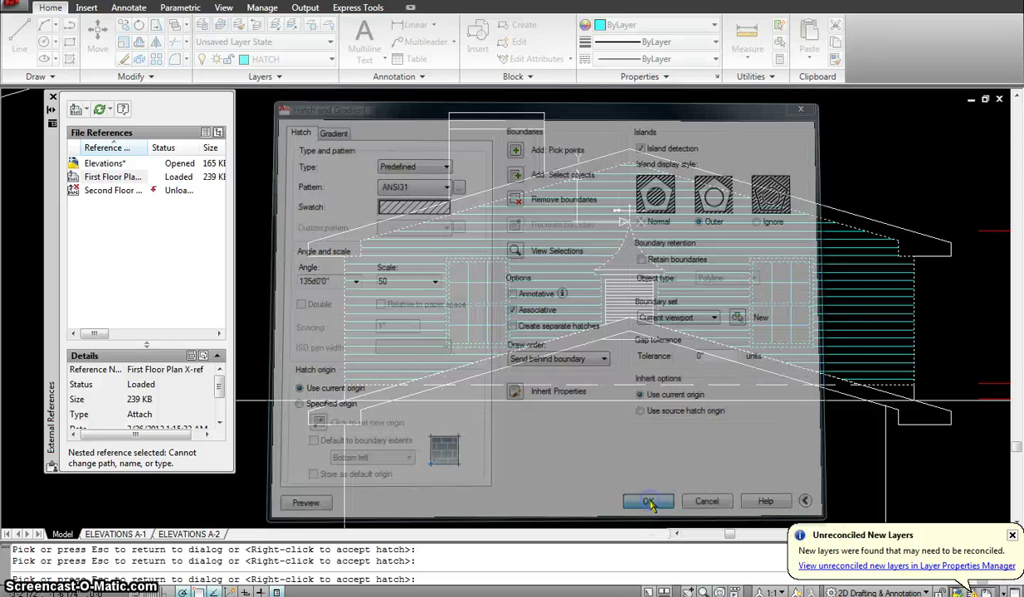
# Erase the solid horizontal construction line that crosses the elevation between the upper and lower floors
pyautogui.scroll(-5, 664, 332)
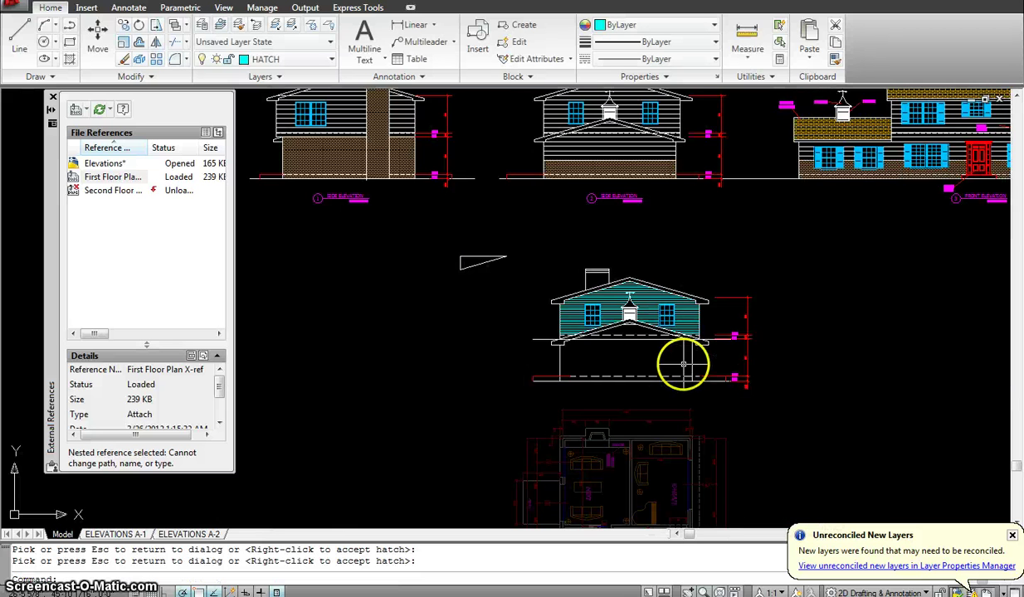
pyautogui.scroll(2, 659, 324)
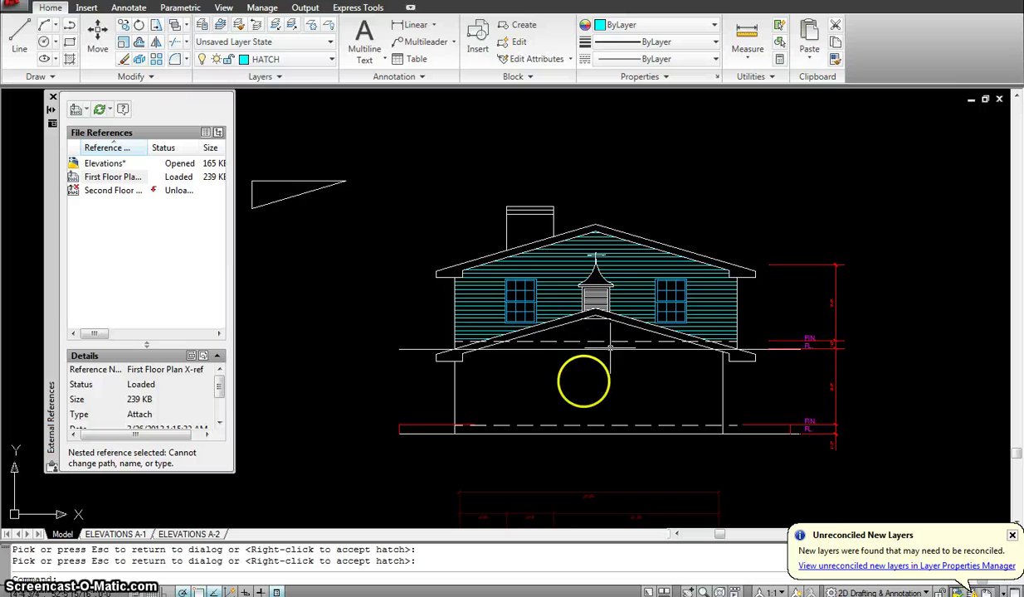
pyautogui.scroll(-2, 585, 380)
pyautogui.moveTo(584, 380); pyautogui.dragTo(566, 406, button='middle')
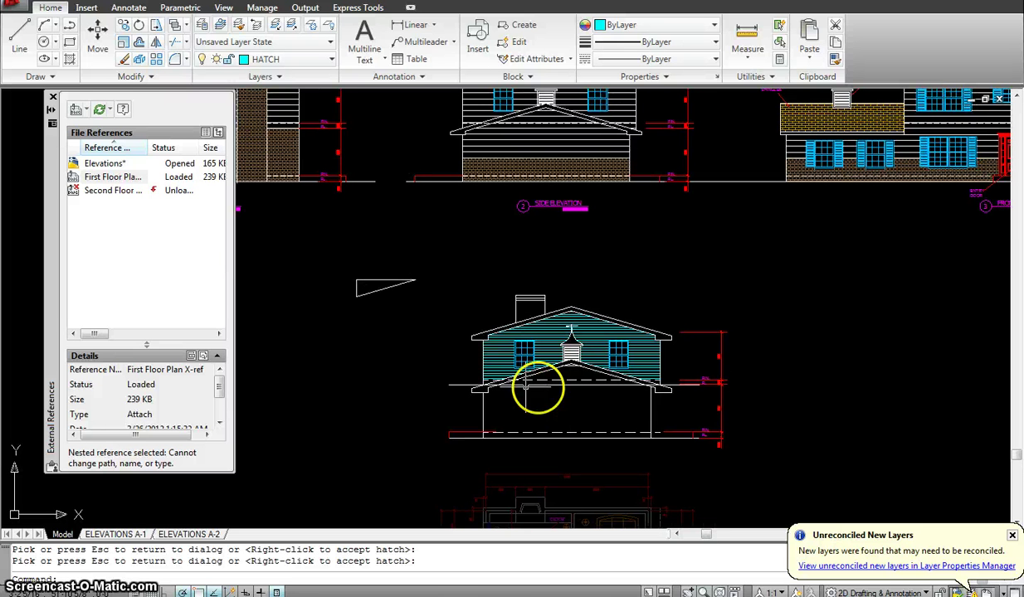
pyautogui.click(464, 384)
pyautogui.press('Delete')
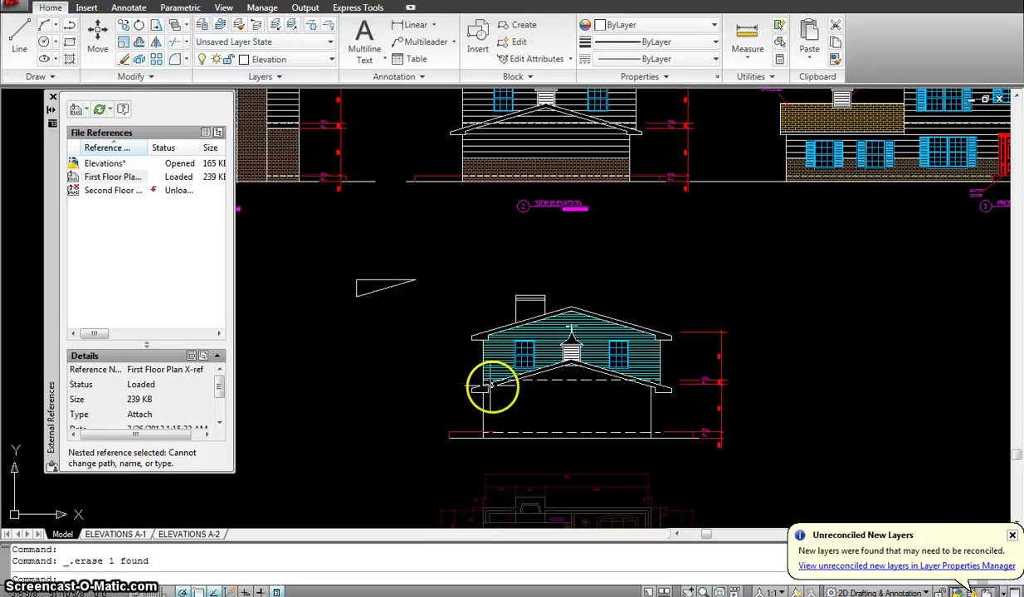
# Draw a horizontal line across the lower-floor wall between its side edges, a little above the finished floor line
pyautogui.scroll(2, 573, 416)
pyautogui.scroll(1, 573, 416)
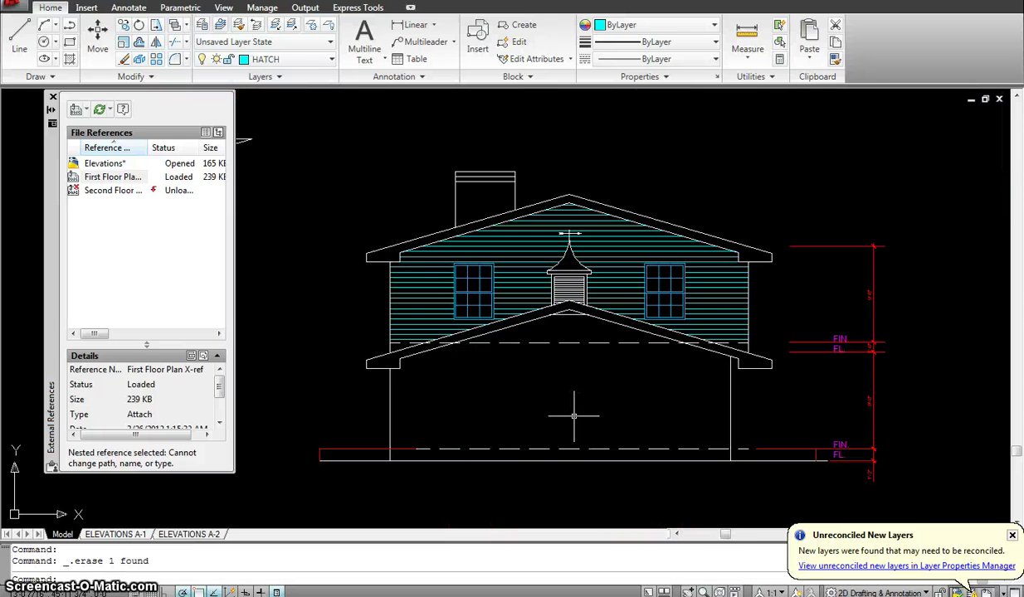
pyautogui.write('l')
pyautogui.press('Return')
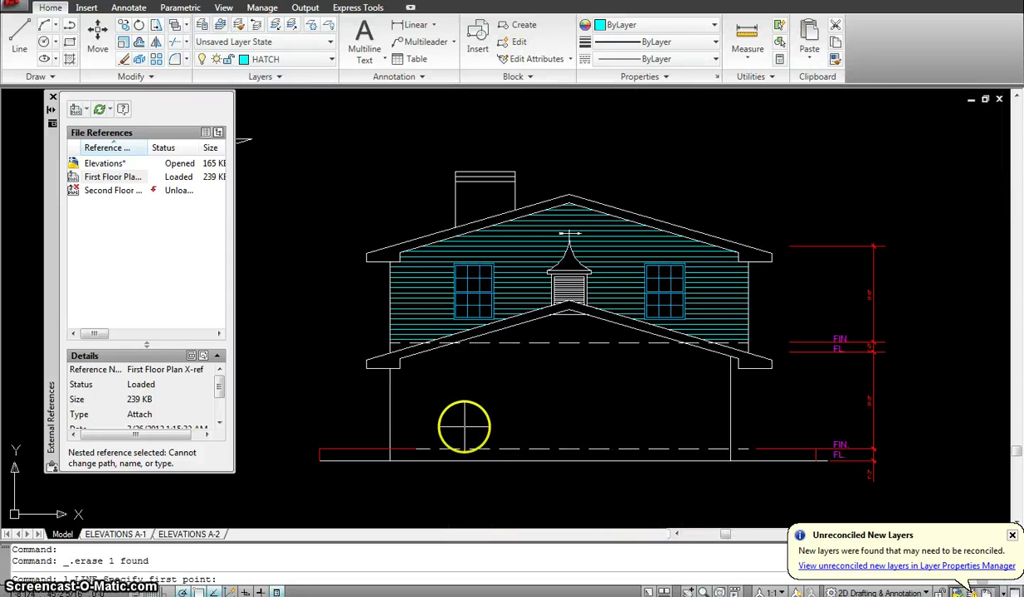
pyautogui.click(390, 415)
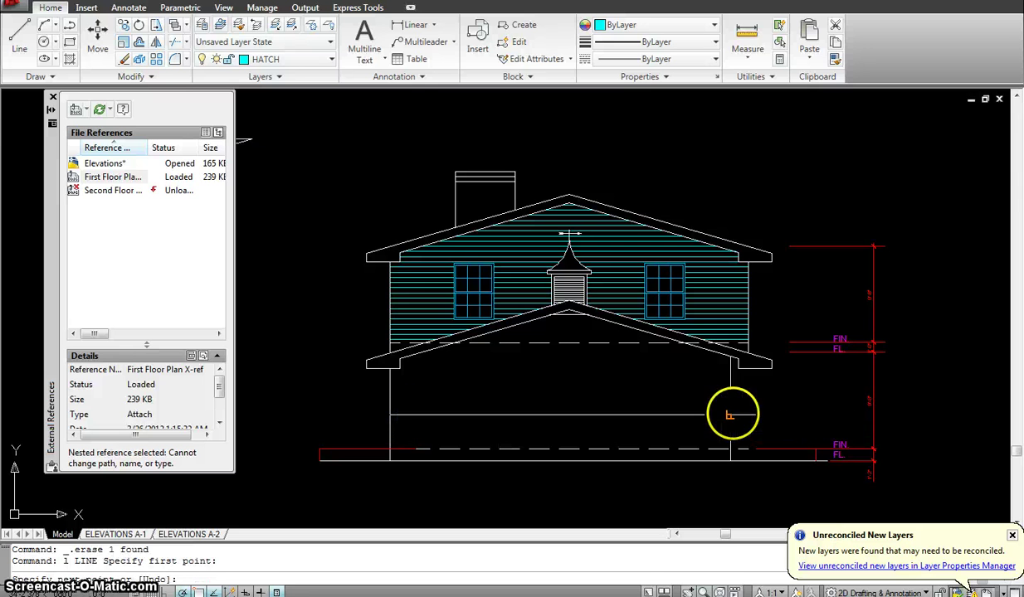
pyautogui.click(730, 414)
pyautogui.scroll(-2, 555, 412)
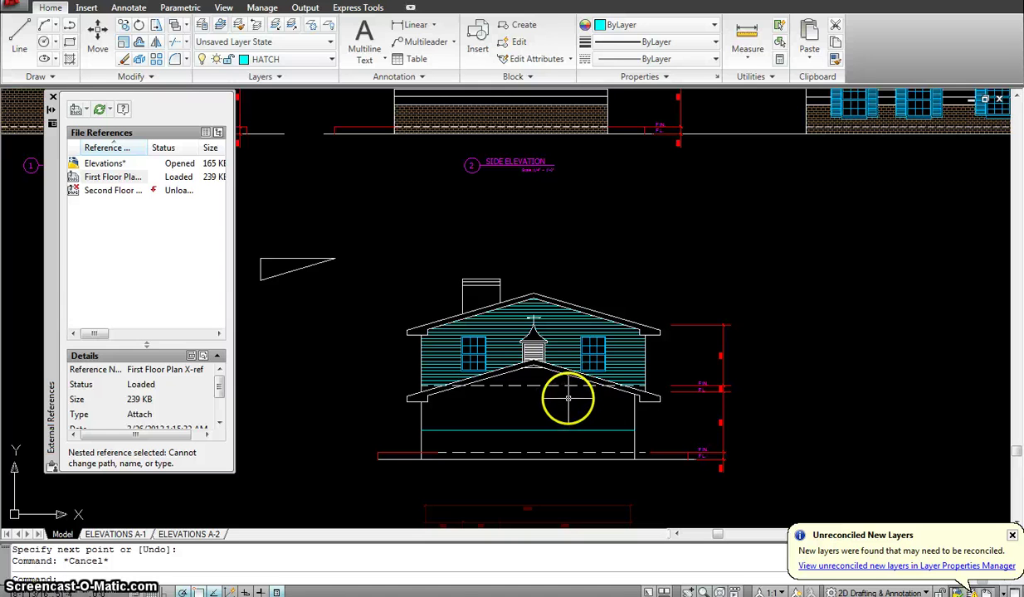
# Hatch the lower-floor wall above the new line with ANSI31 siding at 135 degrees and scale 50
pyautogui.press('Return')
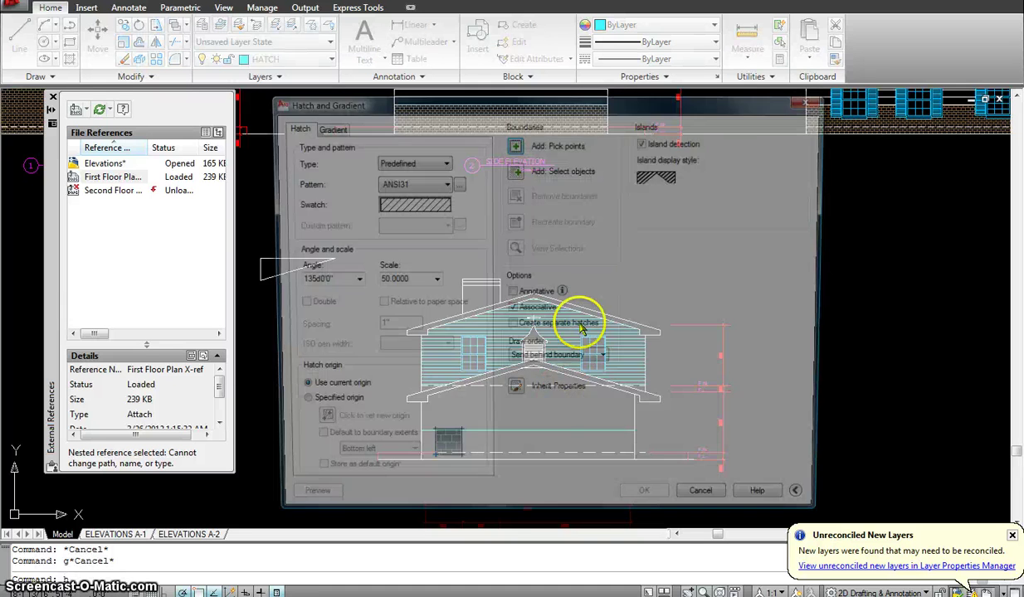
pyautogui.click(515, 147)
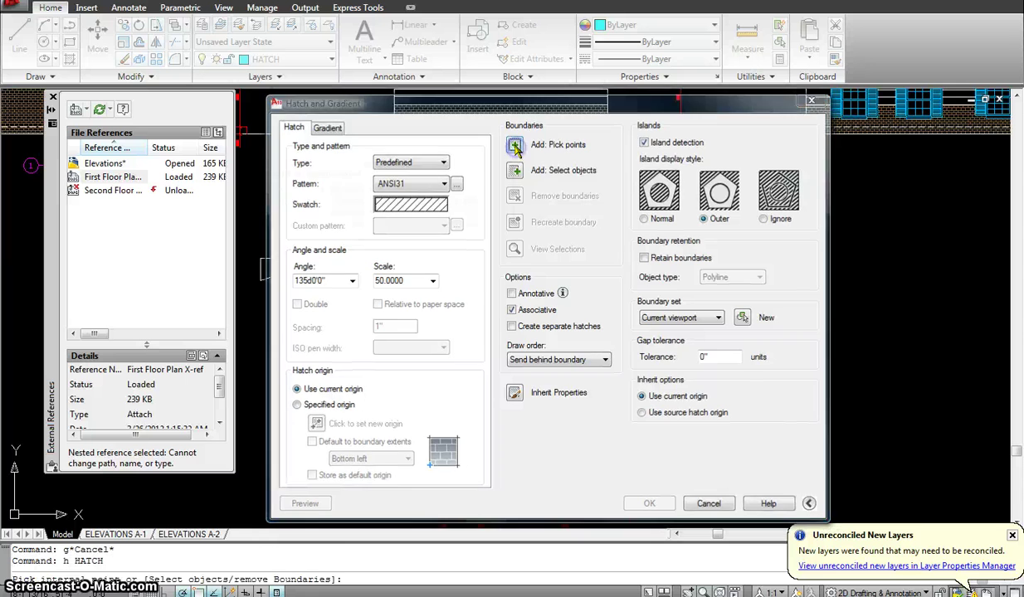
pyautogui.click(541, 398)
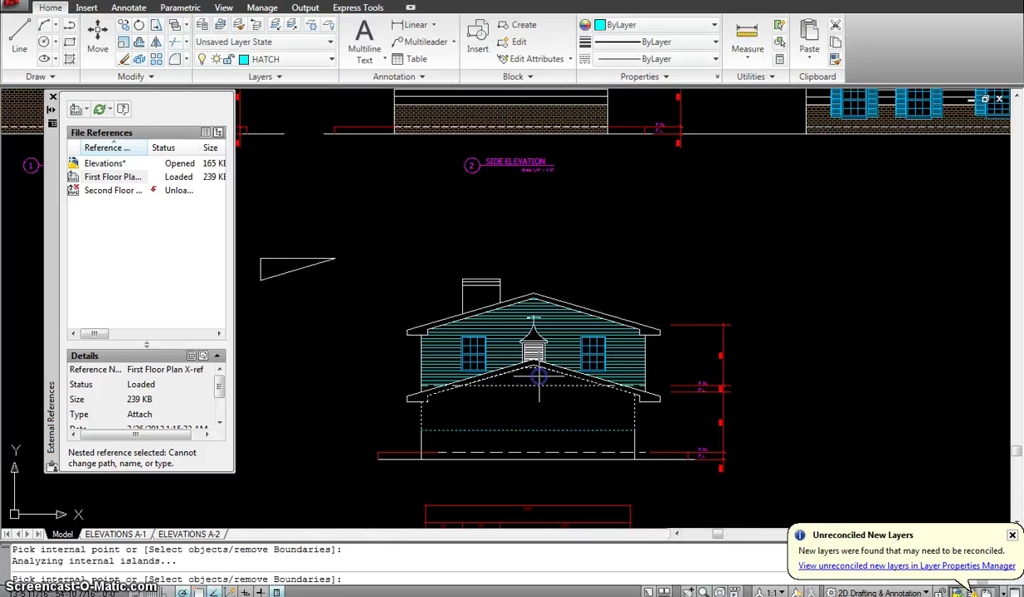
pyautogui.press('Return')
pyautogui.press('Return')
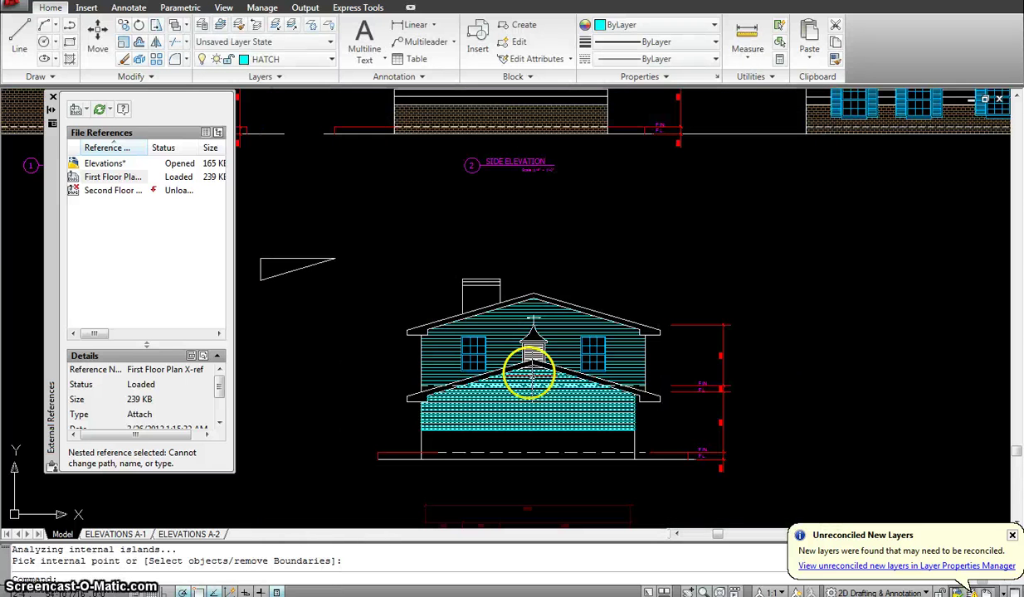
pyautogui.scroll(4, 532, 371)
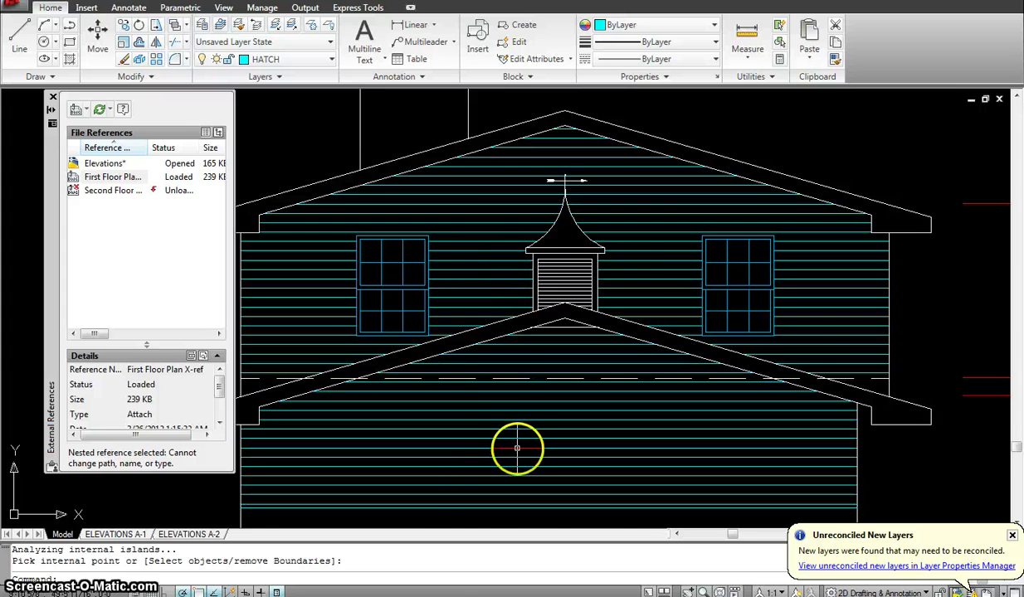
pyautogui.scroll(-1, 517, 448)
pyautogui.moveTo(526, 436); pyautogui.dragTo(520, 277, button='middle')
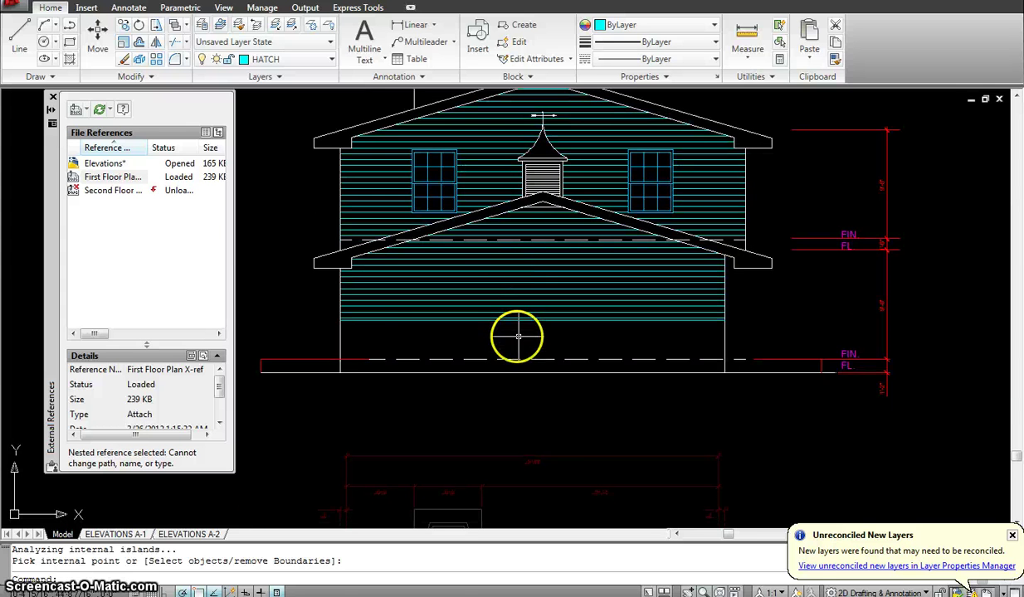
pyautogui.scroll(-2, 522, 344)
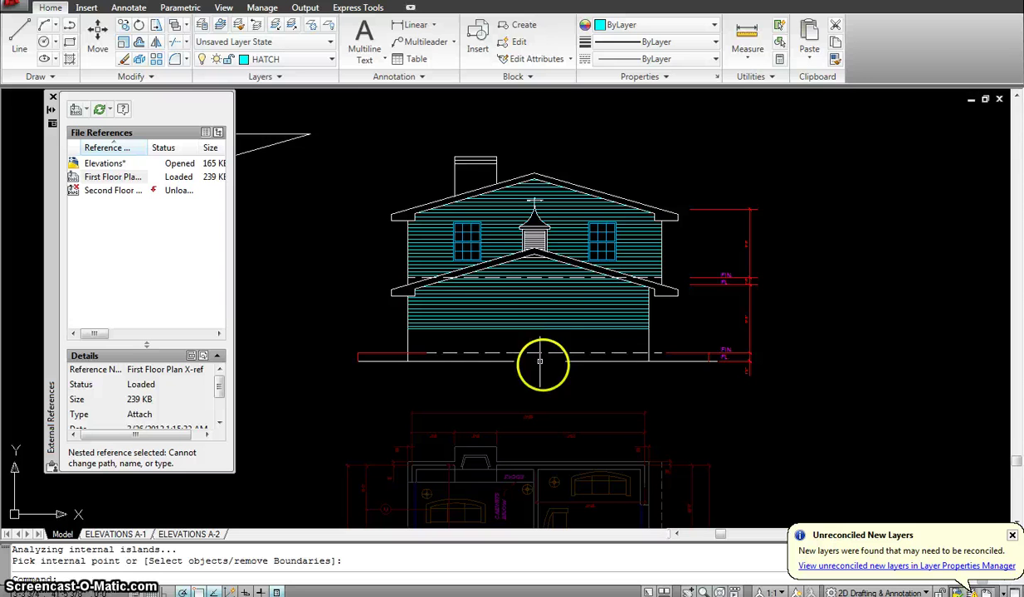
# Start a new hatch and choose the predefined BRICK pattern for the base of the lower-floor wall
pyautogui.moveTo(575, 242)
pyautogui.mouseDown(button='middle')
pyautogui.moveTo(550, 412)
pyautogui.moveTo(558, 406)
pyautogui.mouseUp(button='middle')
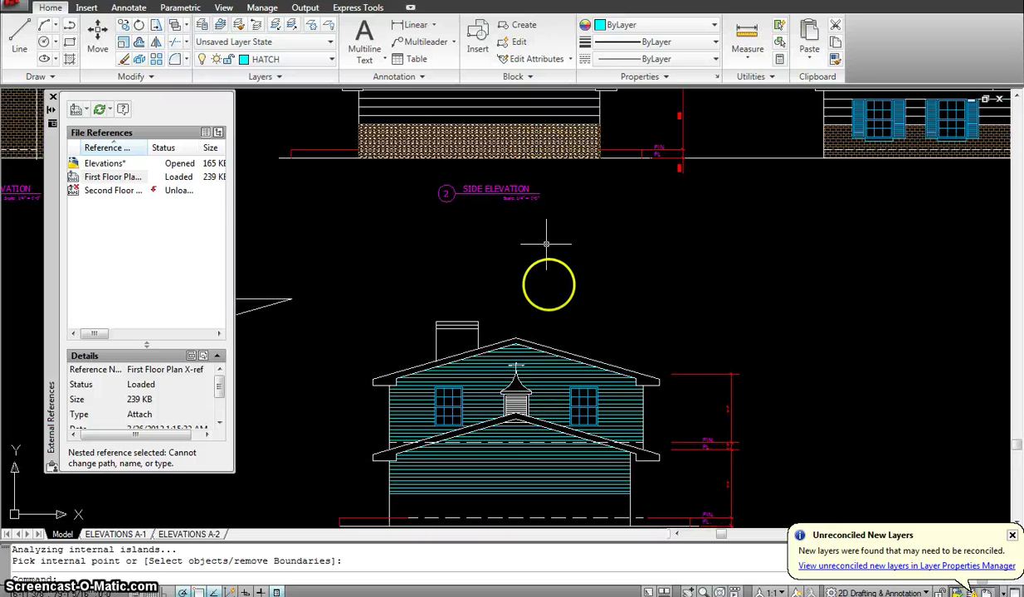
pyautogui.moveTo(557, 337); pyautogui.dragTo(552, 216, button='middle')
pyautogui.scroll(5, 512, 413)
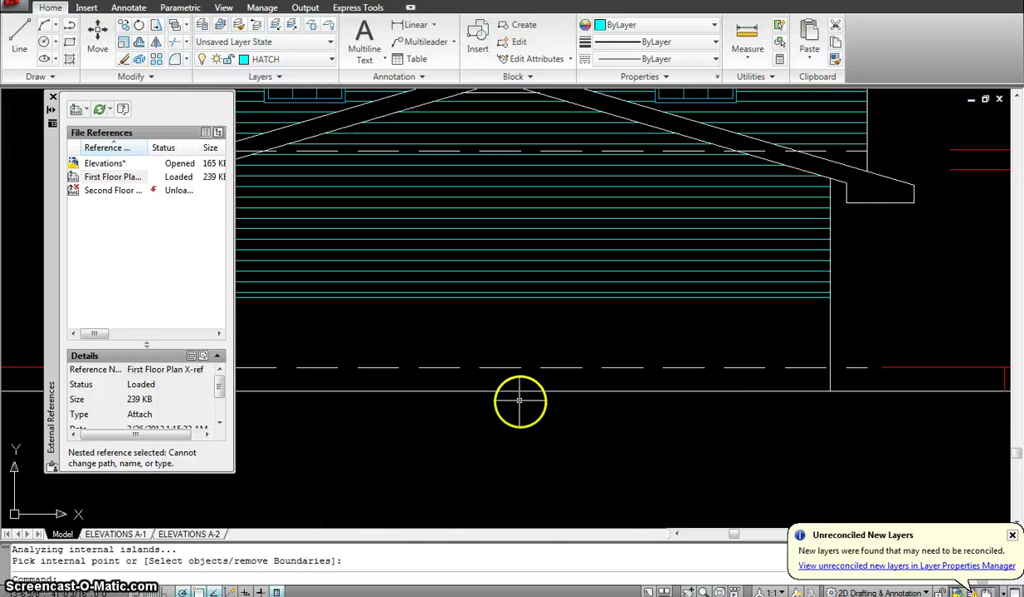
pyautogui.press('Escape')
pyautogui.scroll(-2, 520, 403)
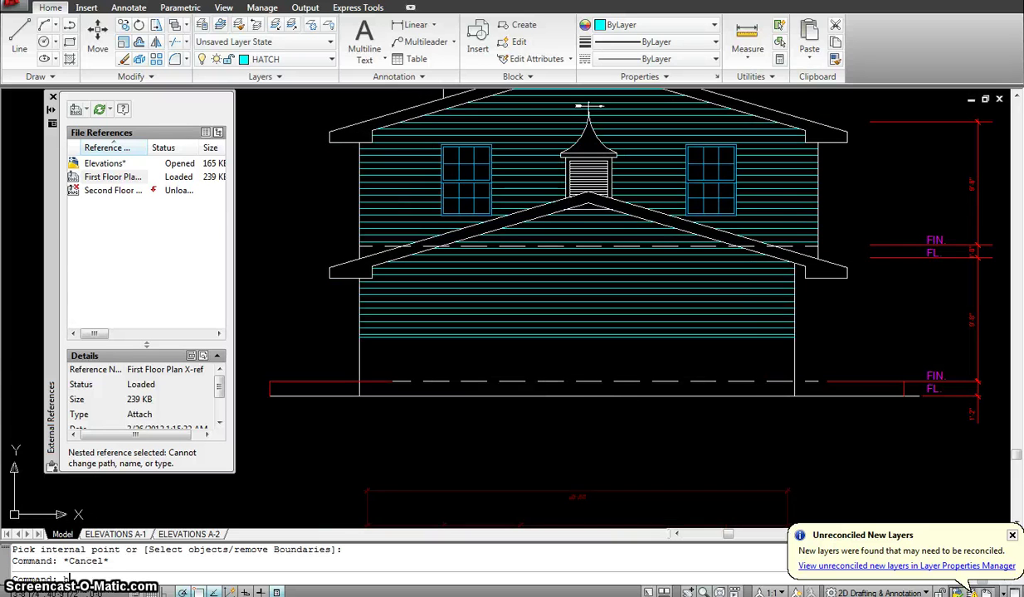
pyautogui.write('h')
pyautogui.press('Return')
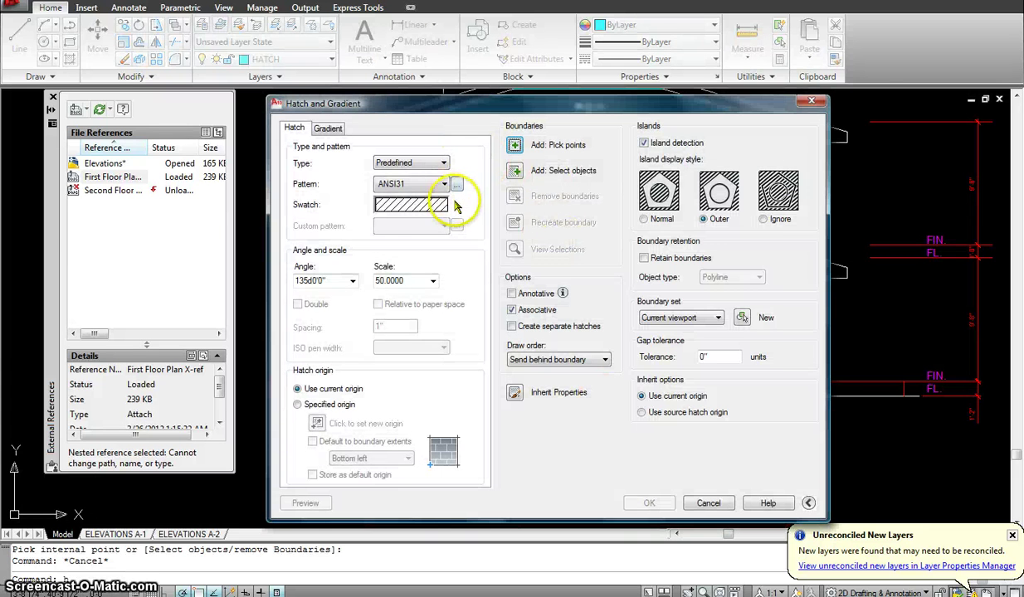
pyautogui.click(457, 186)
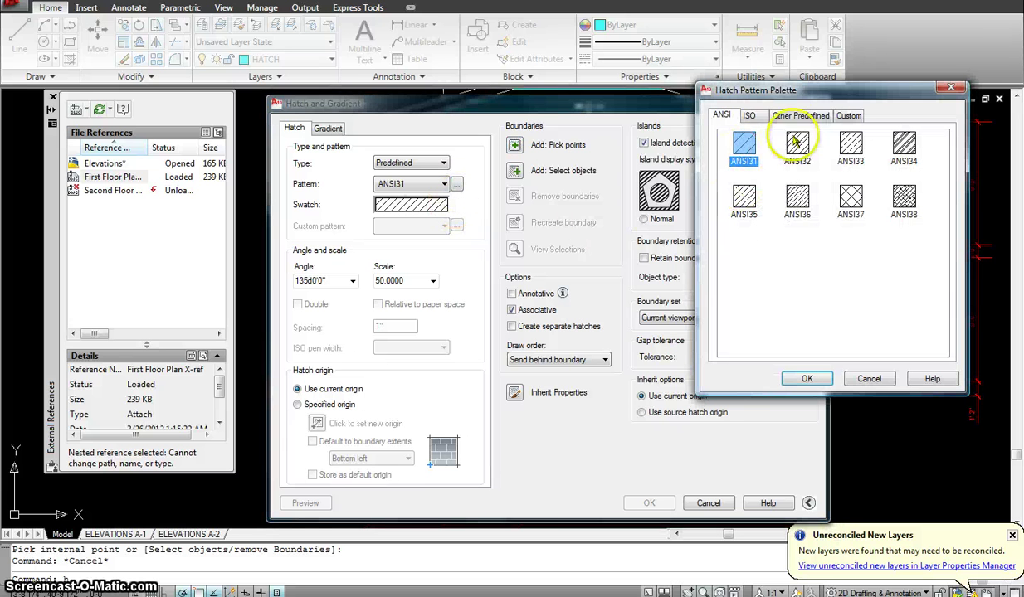
pyautogui.click(749, 116)
pyautogui.click(801, 115)
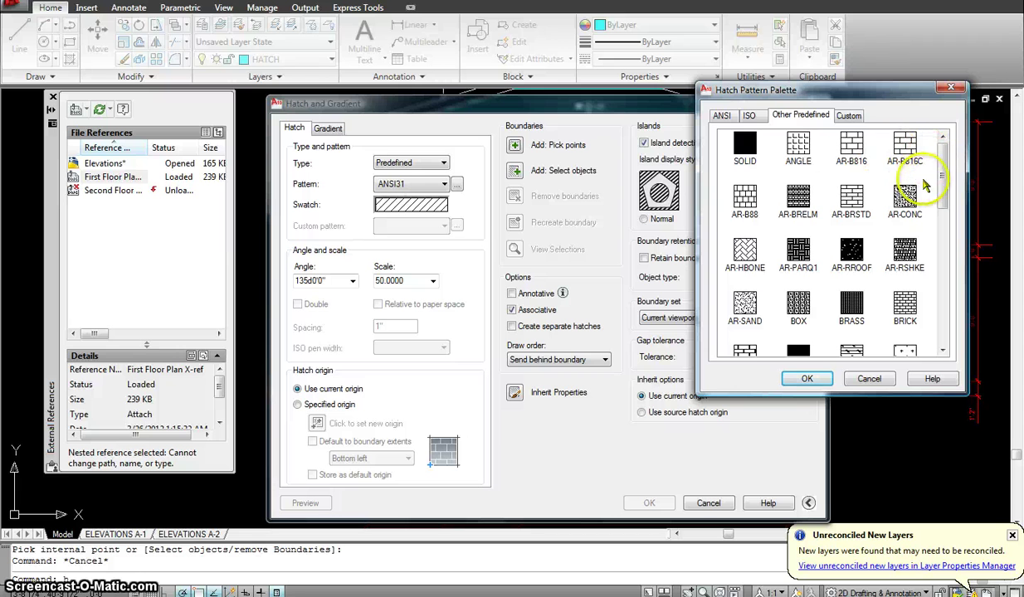
pyautogui.moveTo(944, 185)
pyautogui.mouseDown()
pyautogui.moveTo(940, 199)
pyautogui.moveTo(938, 189)
pyautogui.mouseUp()
pyautogui.click(850, 166)
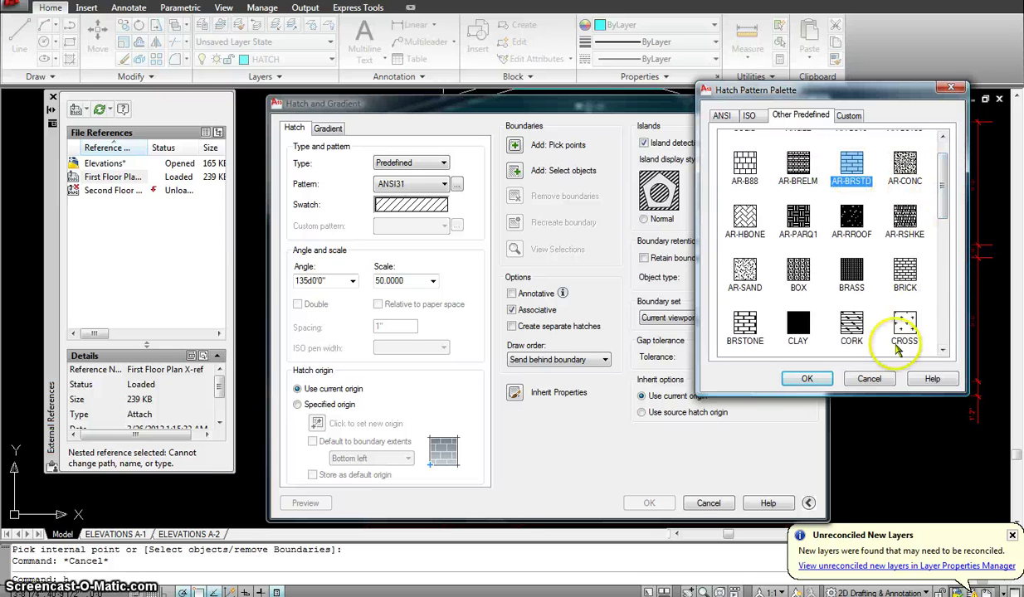
pyautogui.click(903, 280)
pyautogui.click(807, 379)
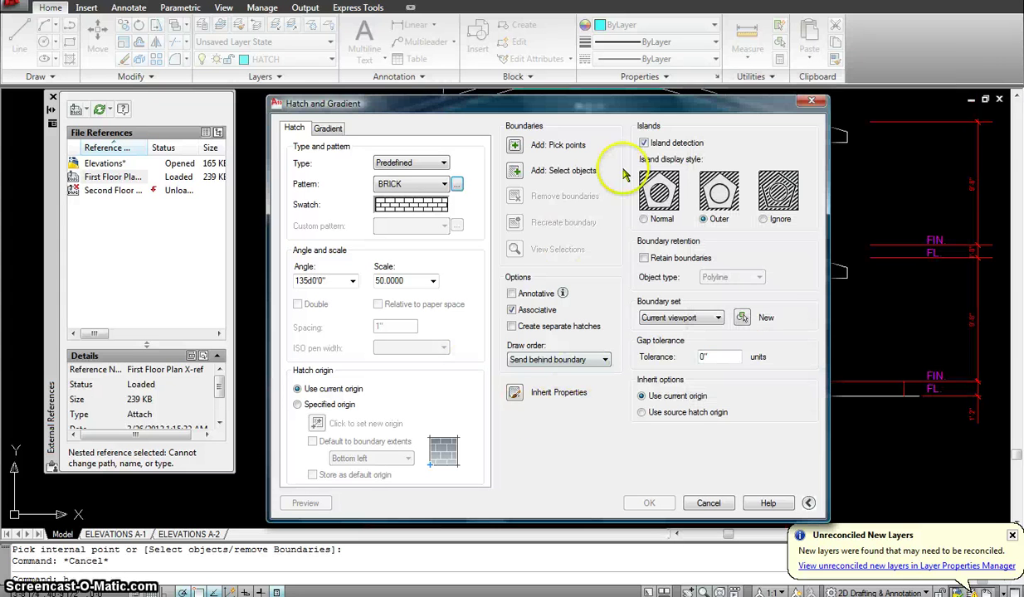
# Apply the brick hatch to the wall area between the dividing line and the ground line
pyautogui.click(512, 145)
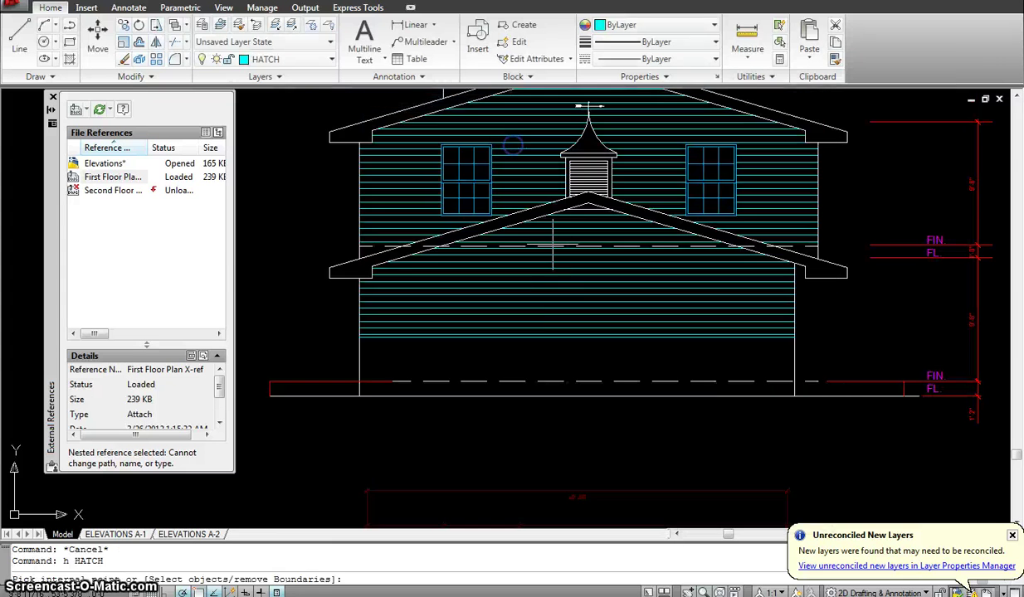
pyautogui.click(548, 367)
pyautogui.press('Return')
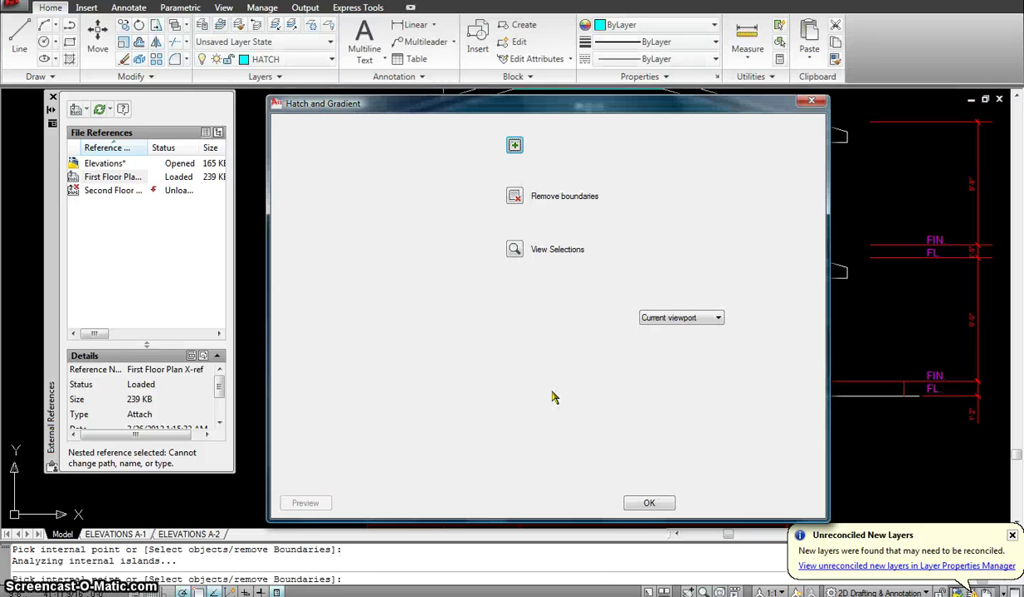
pyautogui.press('Return')
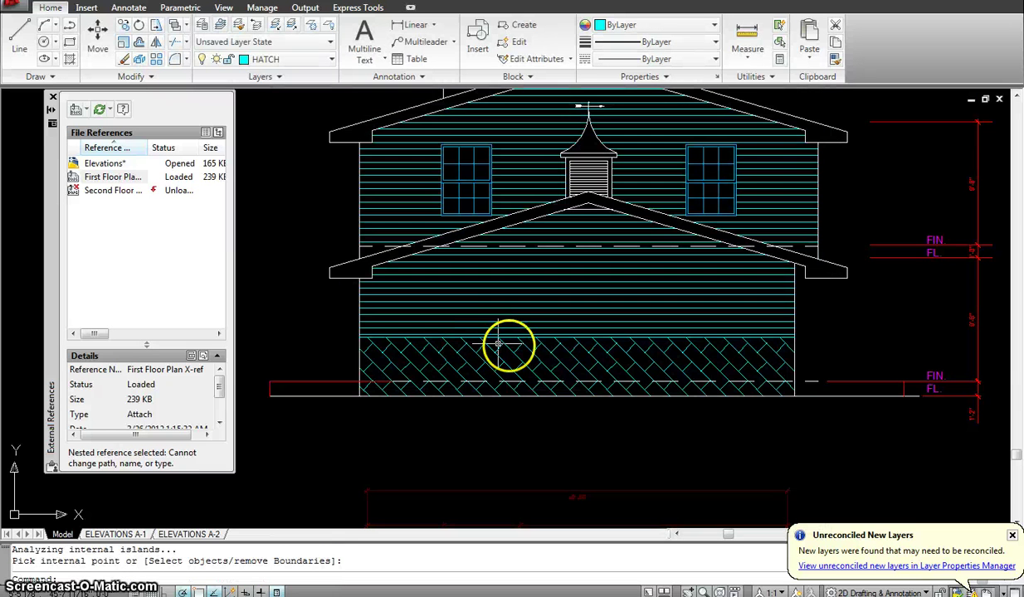
# Set the angle of the brick hatch at the wall base to 0 degrees
pyautogui.click(519, 360)
pyautogui.doubleClick(518, 357)
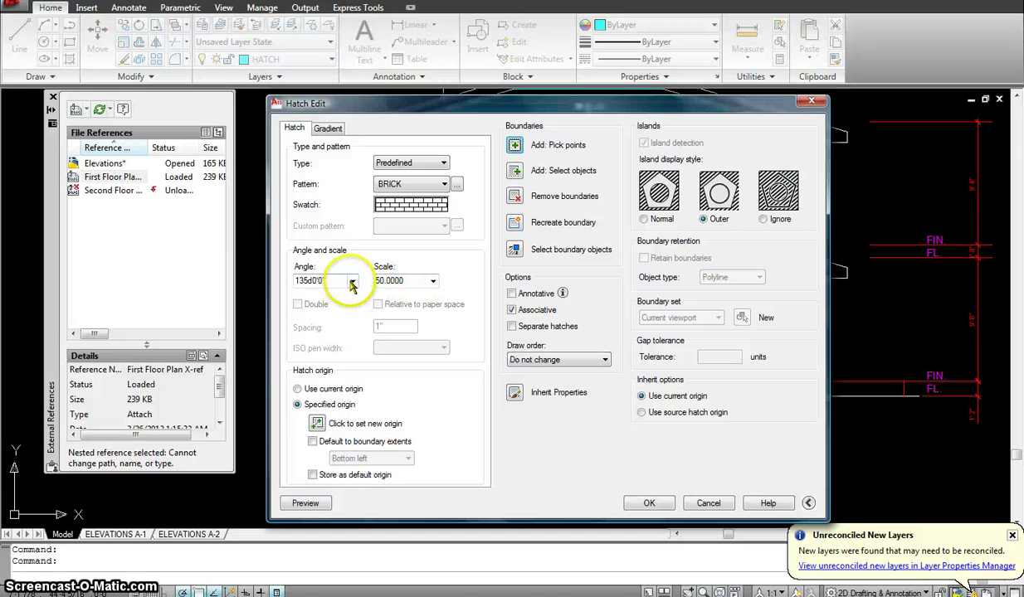
pyautogui.click(352, 282)
pyautogui.click(332, 293)
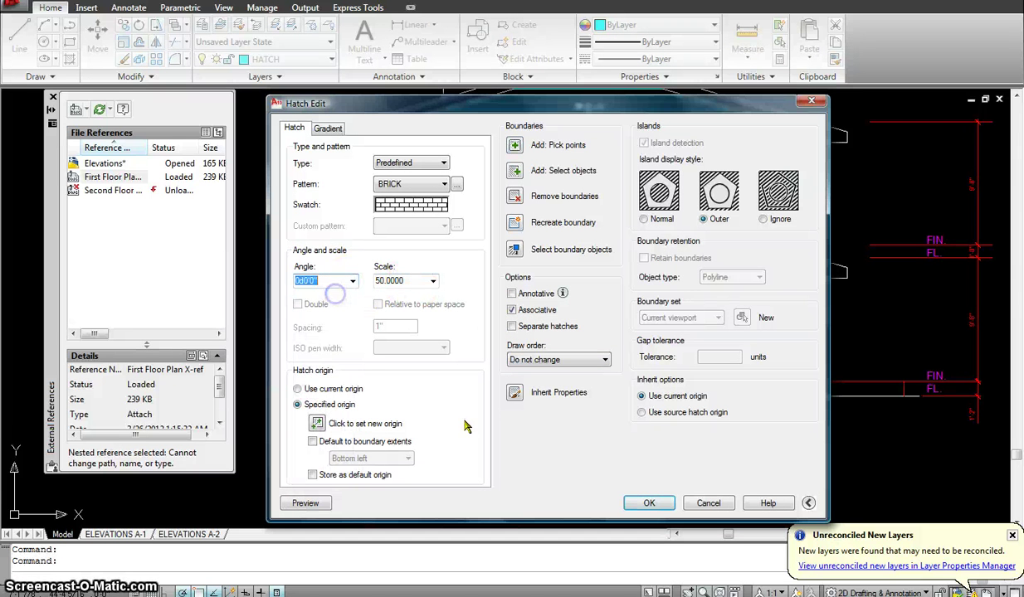
pyautogui.click(647, 503)
pyautogui.scroll(-5, 690, 366)
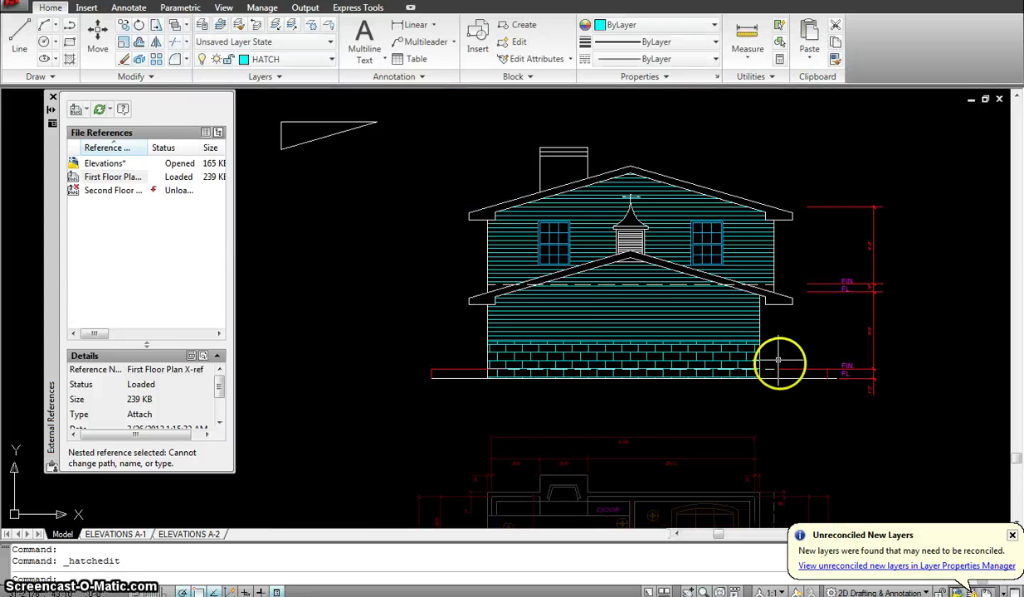
# Reduce the scale of the brick hatch at the base of the lower-floor wall
pyautogui.scroll(3, 742, 361)
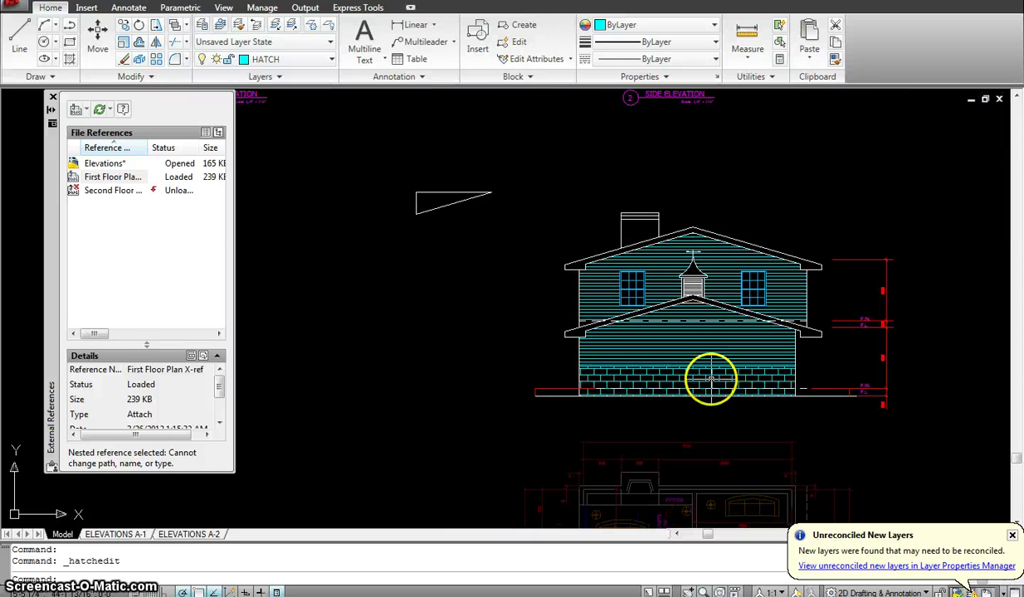
pyautogui.click(709, 381)
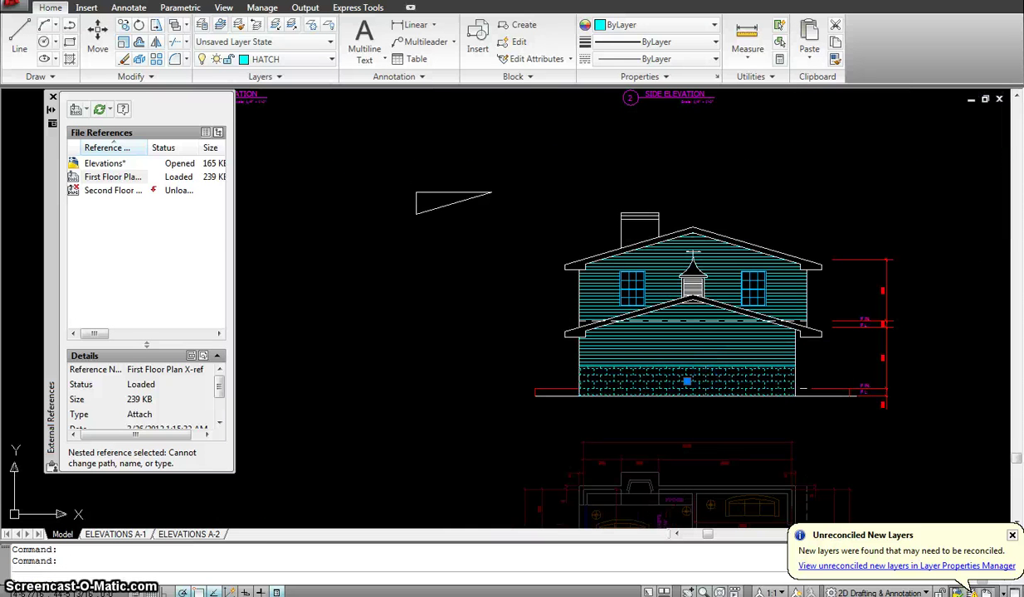
pyautogui.doubleClick(708, 383)
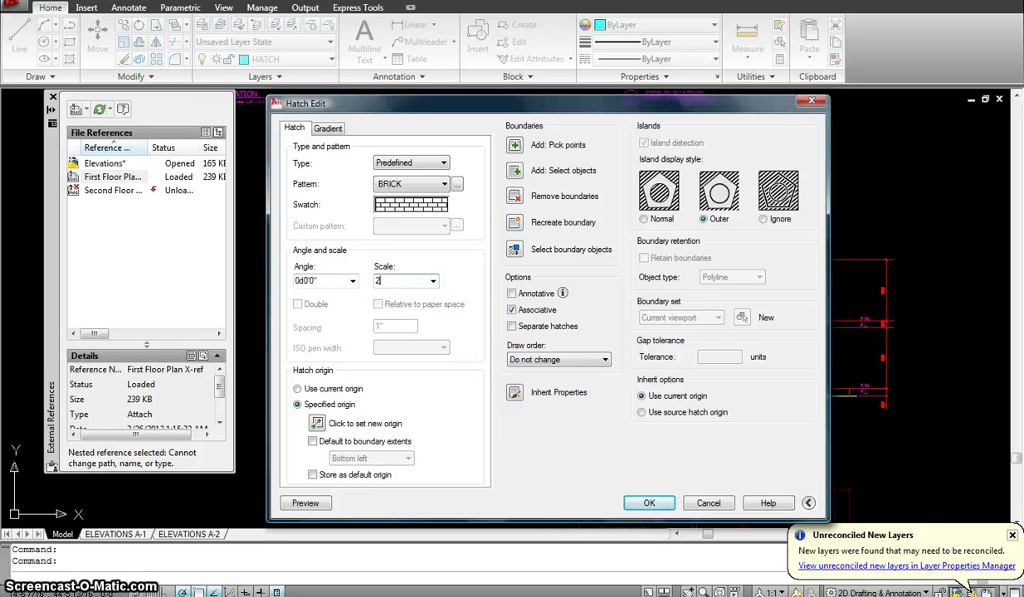
pyautogui.press('Return')
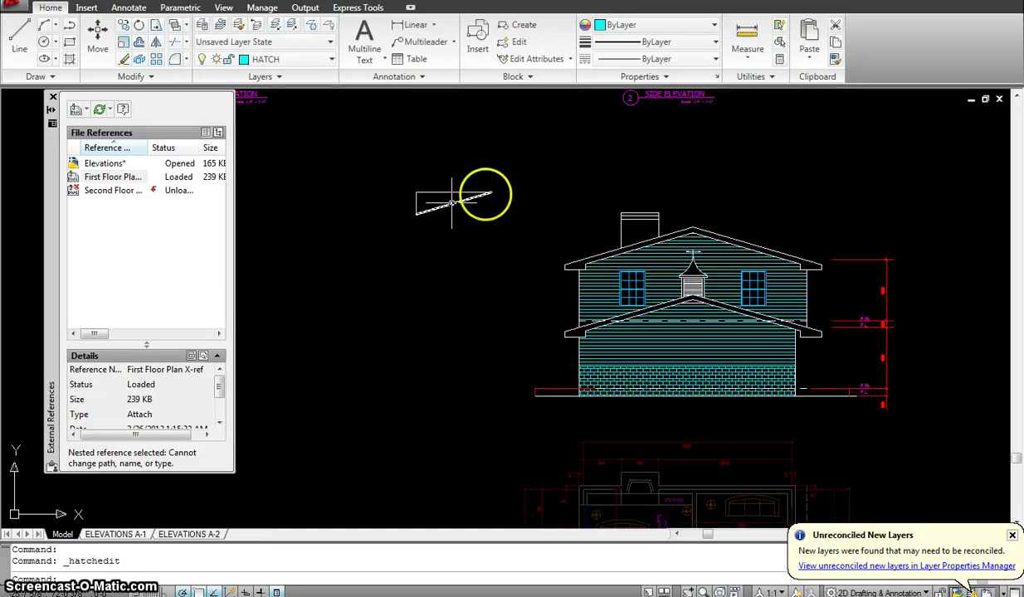
# Rotate the first floor plan reference 90 degrees clockwise so its long side runs horizontally with the carport on the left
pyautogui.scroll(-3, 755, 331)
pyautogui.scroll(2, 692, 334)
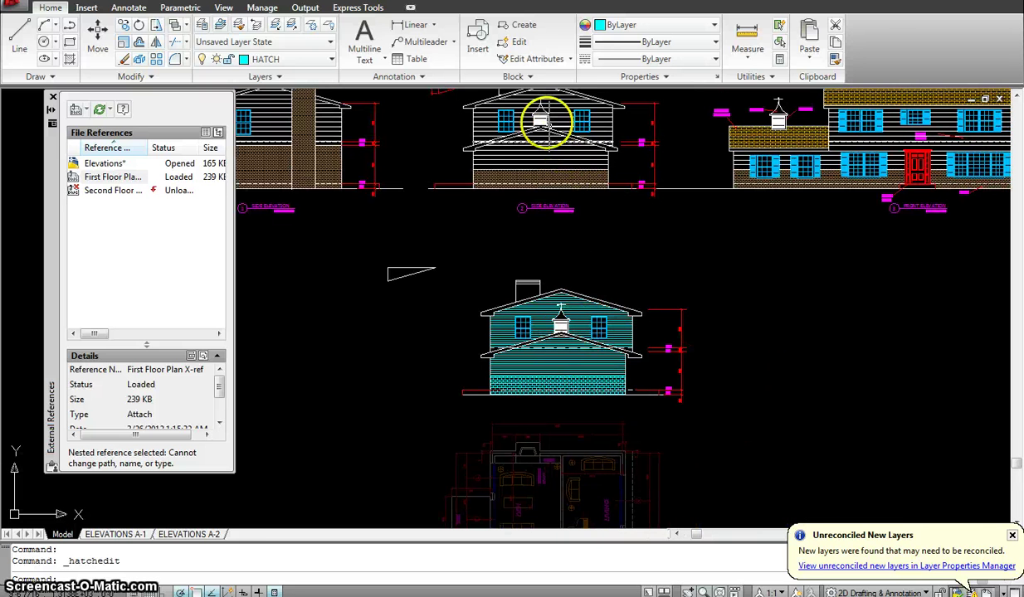
pyautogui.moveTo(788, 307)
pyautogui.mouseDown(button='middle')
pyautogui.moveTo(656, 331)
pyautogui.moveTo(585, 330)
pyautogui.mouseUp(button='middle')
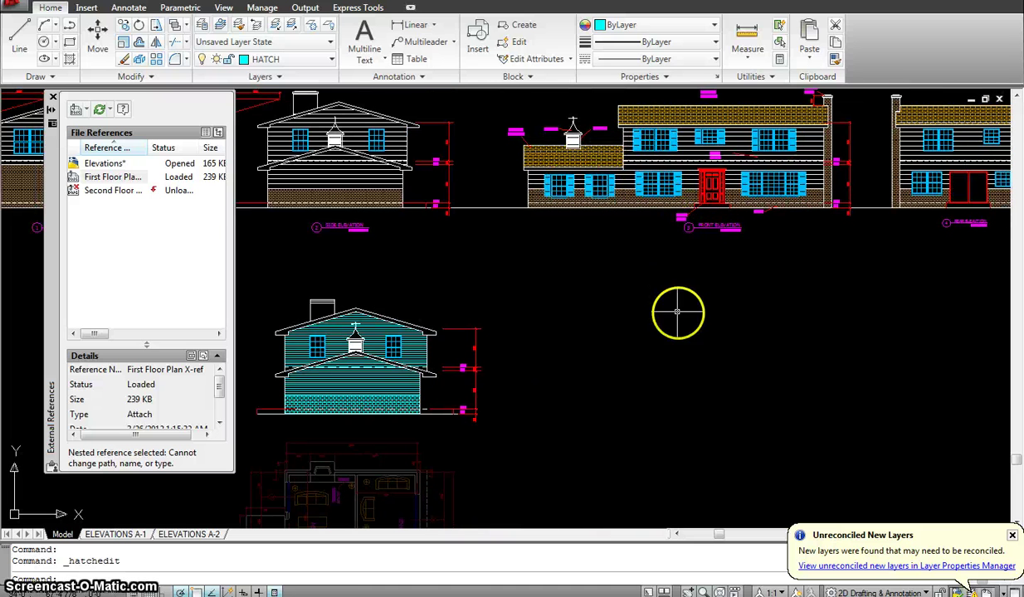
pyautogui.scroll(-2, 678, 348)
pyautogui.moveTo(679, 352); pyautogui.dragTo(683, 182, button='middle')
pyautogui.scroll(2, 601, 342)
pyautogui.press('Escape')
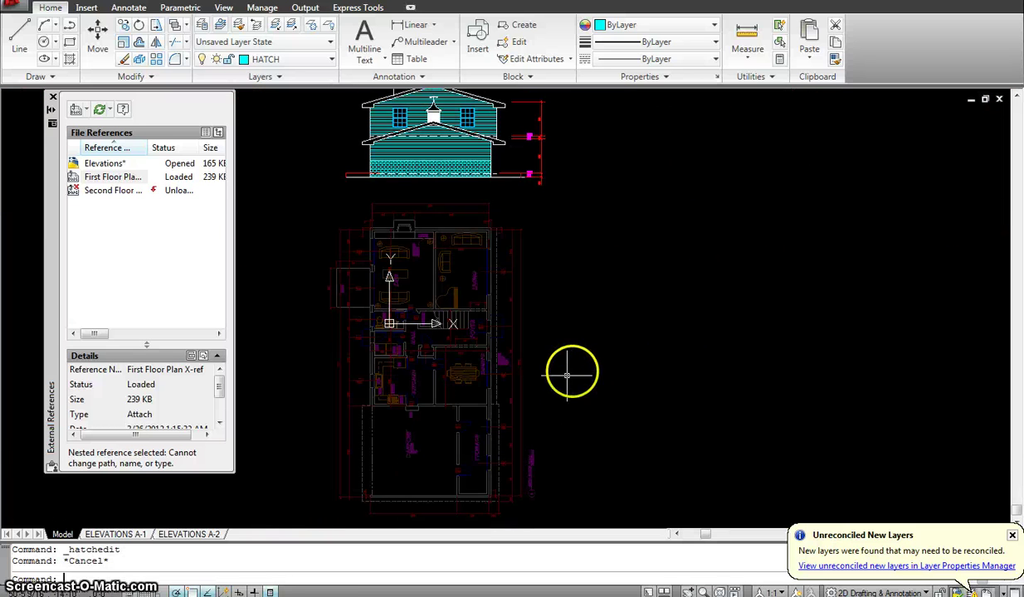
pyautogui.write('ro')
pyautogui.press('Return')
pyautogui.click(570, 378)
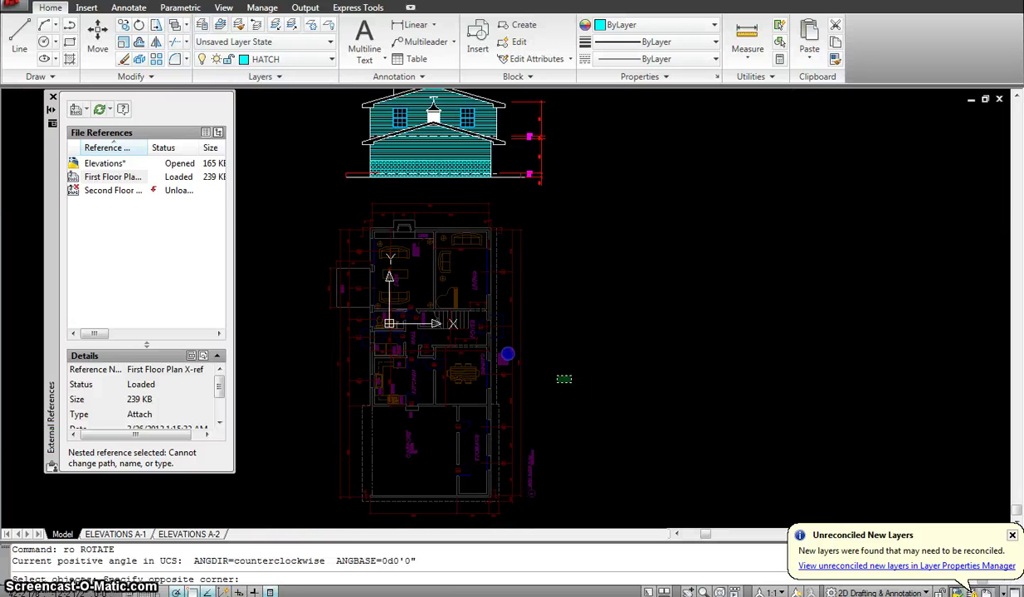
pyautogui.click(437, 318)
pyautogui.press('Return')
pyautogui.click(462, 404)
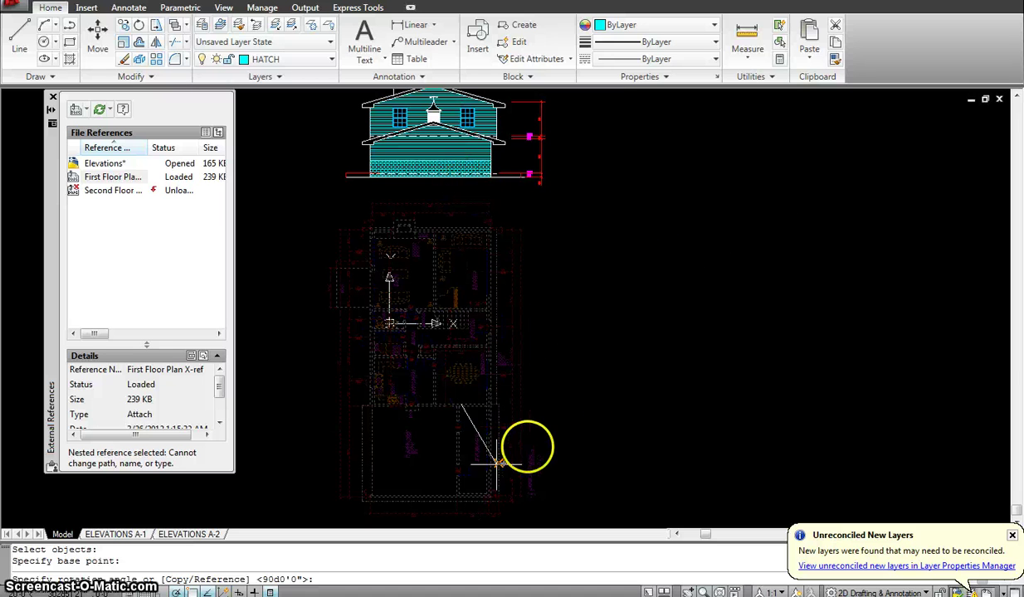
pyautogui.moveTo(525, 380); pyautogui.dragTo(555, 142, button='middle')
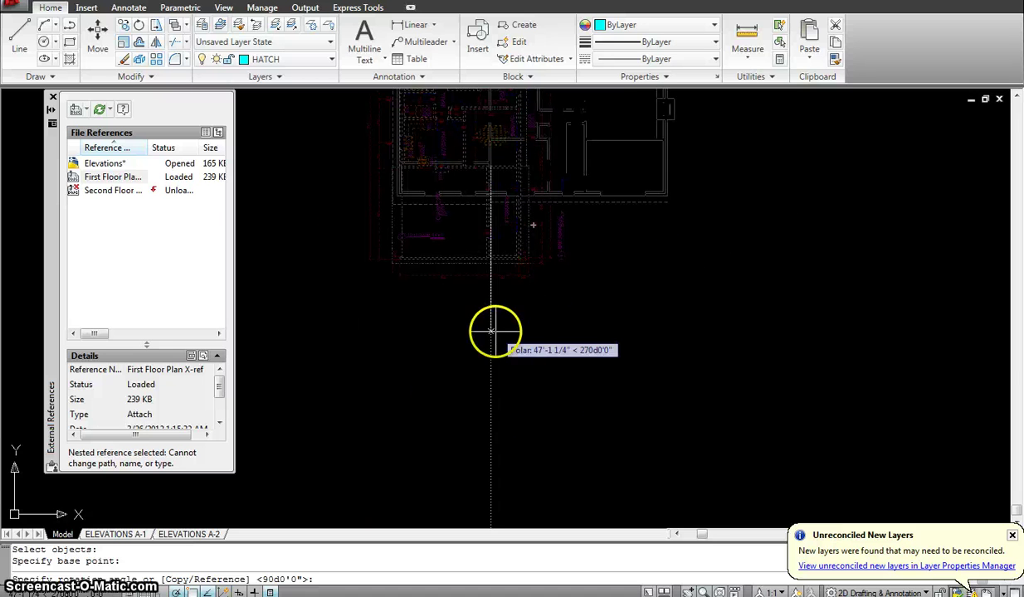
pyautogui.press('Escape')
# Move the rotated first floor plan to the right, clear of the new side elevation above it
pyautogui.scroll(-3, 559, 391)
pyautogui.scroll(3, 558, 392)
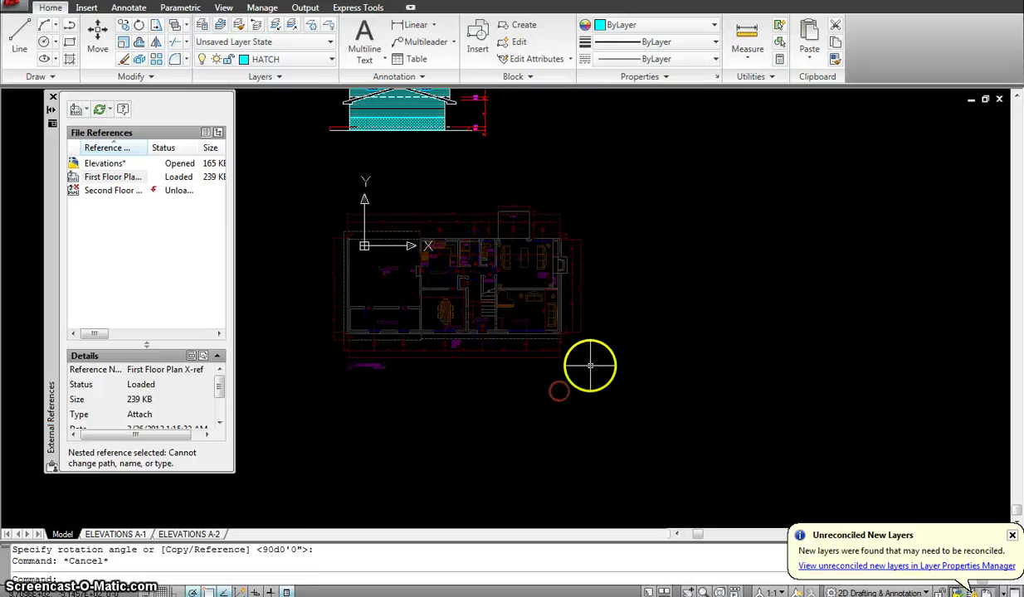
pyautogui.write('m')
pyautogui.press('Return')
pyautogui.click(576, 393)
pyautogui.click(483, 278)
pyautogui.press('Return')
pyautogui.click(433, 254)
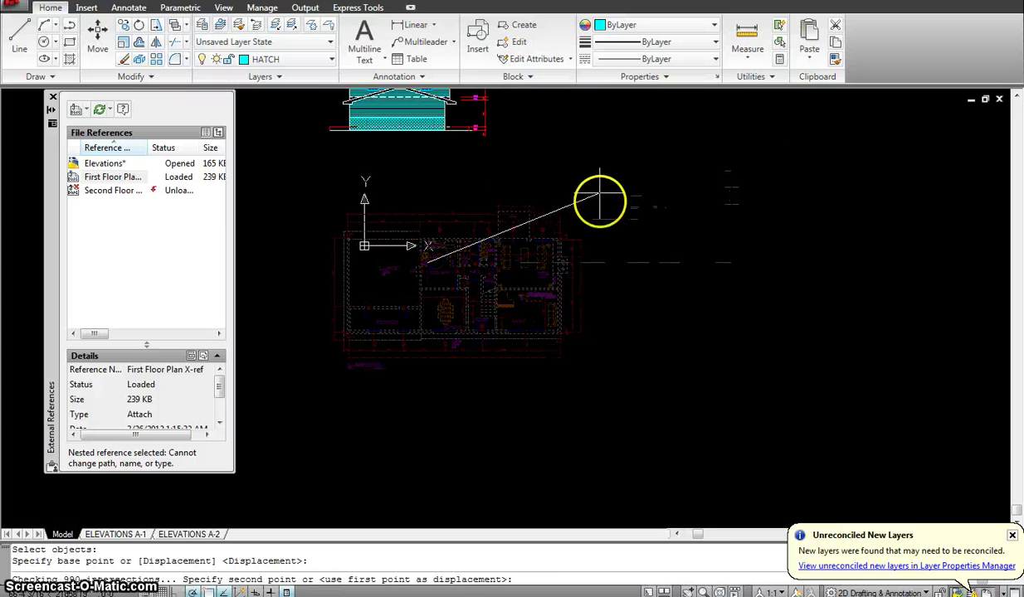
pyautogui.click(600, 223)
# Draw a horizontal projection line from the side elevation's main roof ridge rightward past the far end of the floor plan
pyautogui.scroll(-1, 634, 202)
pyautogui.moveTo(634, 202); pyautogui.dragTo(531, 303, button='middle')
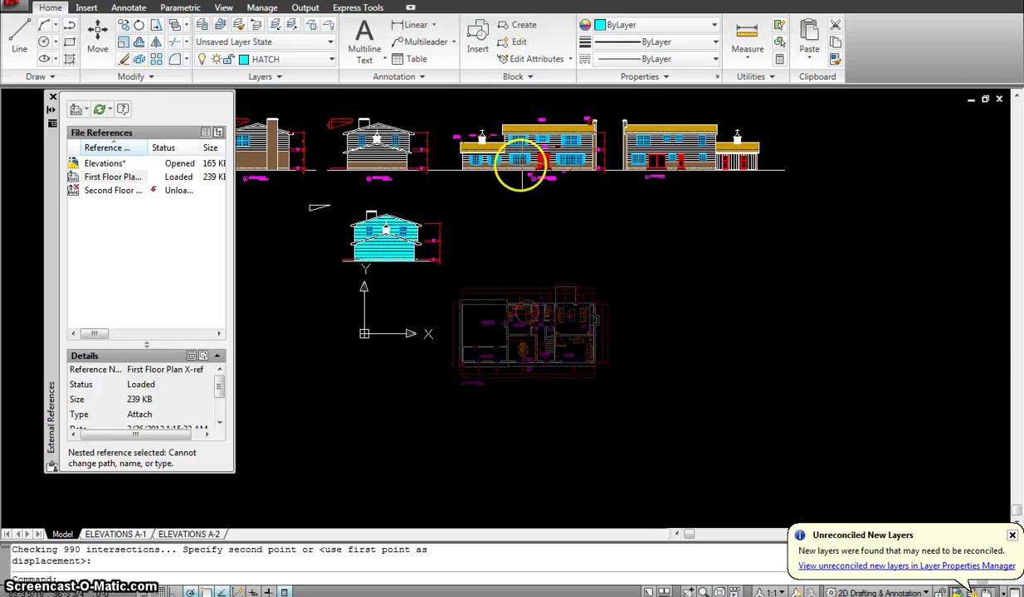
pyautogui.scroll(3, 499, 229)
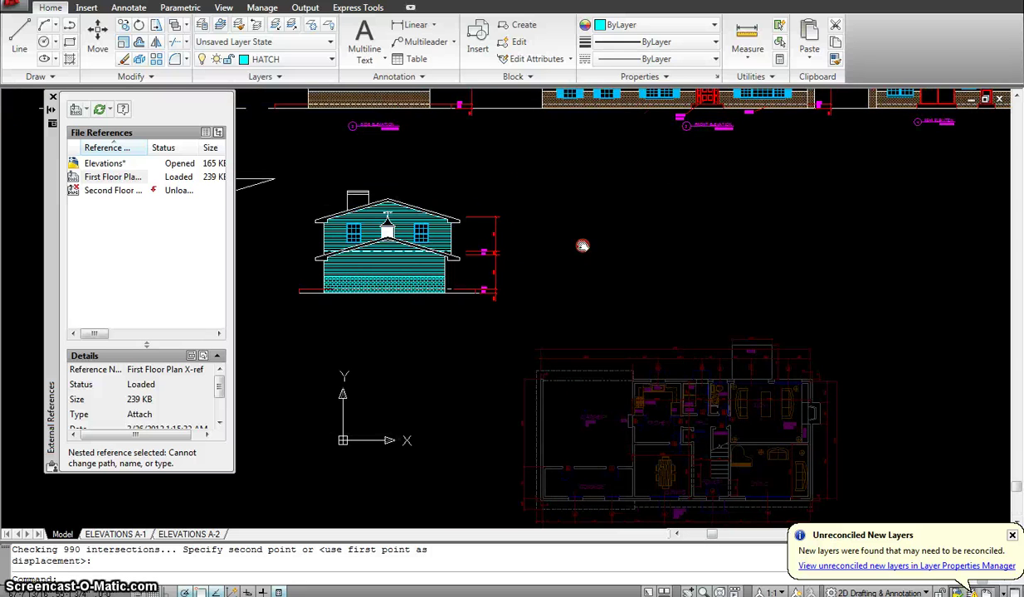
pyautogui.scroll(3, 588, 246)
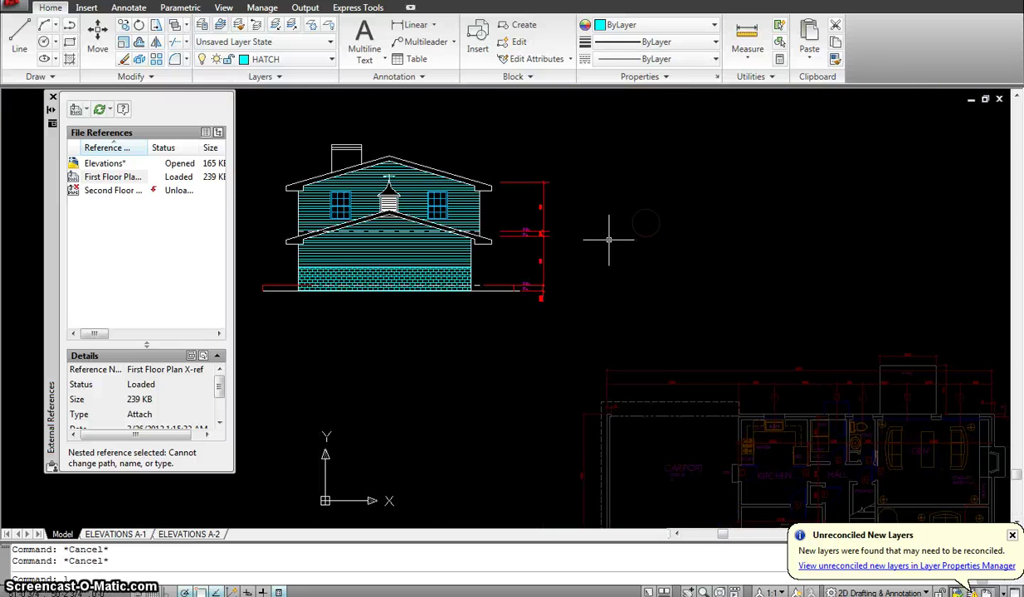
pyautogui.click(388, 157)
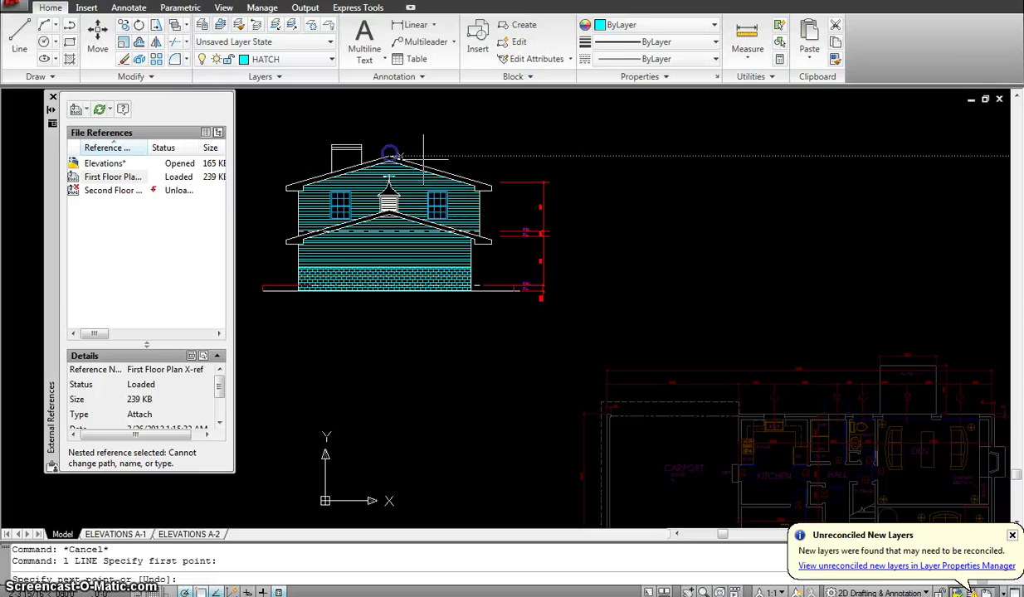
pyautogui.scroll(-2, 765, 160)
pyautogui.moveTo(765, 160); pyautogui.dragTo(680, 184, button='middle')
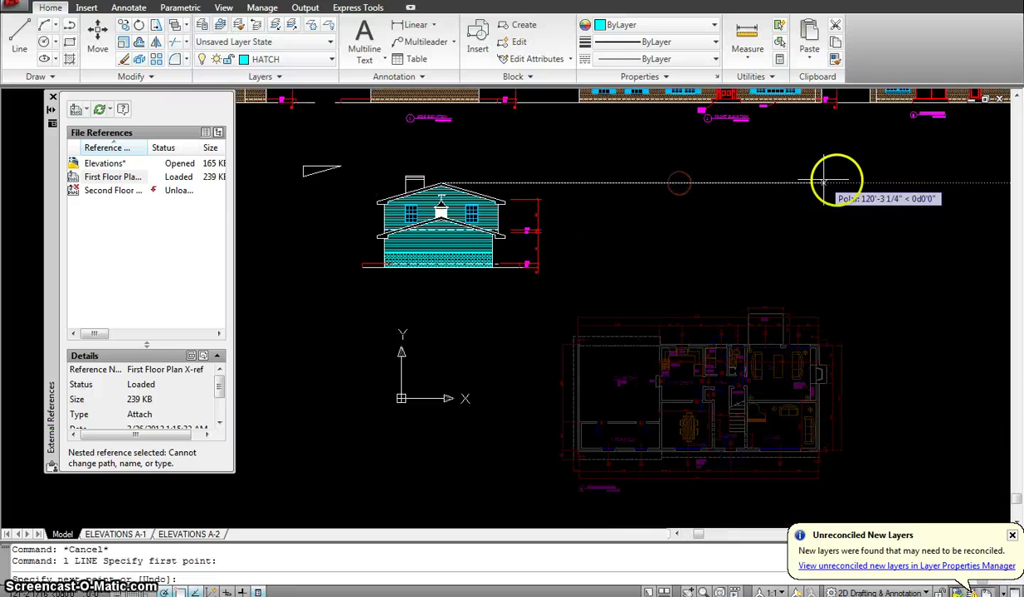
pyautogui.click(870, 182)
pyautogui.press('Escape')
# Draw a horizontal projection line from the top of the chimney rightward past the end of the floor plan
pyautogui.scroll(3, 465, 153)
pyautogui.press('Return')
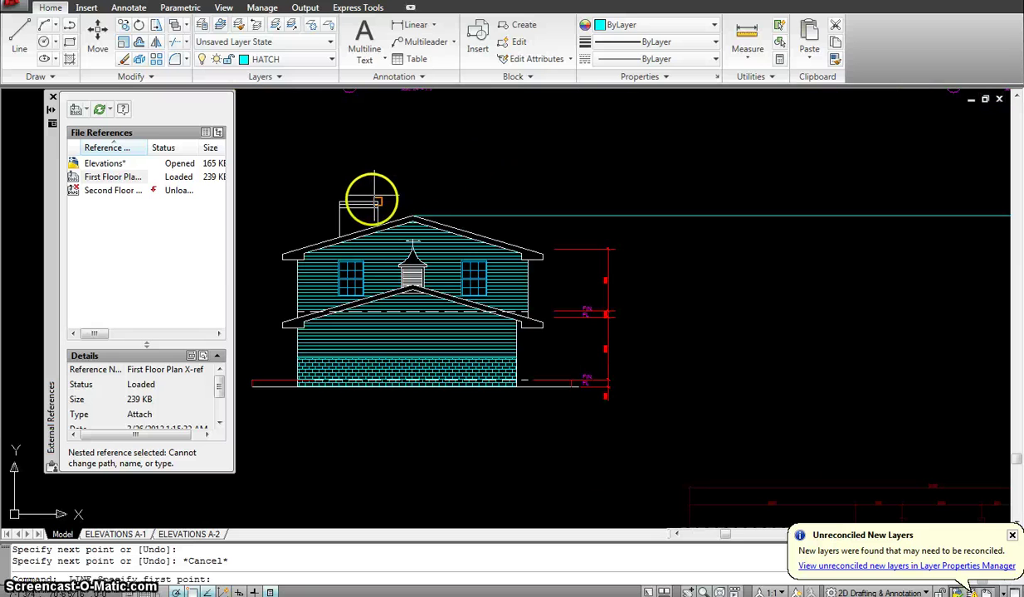
pyautogui.click(371, 201)
pyautogui.scroll(-3, 663, 201)
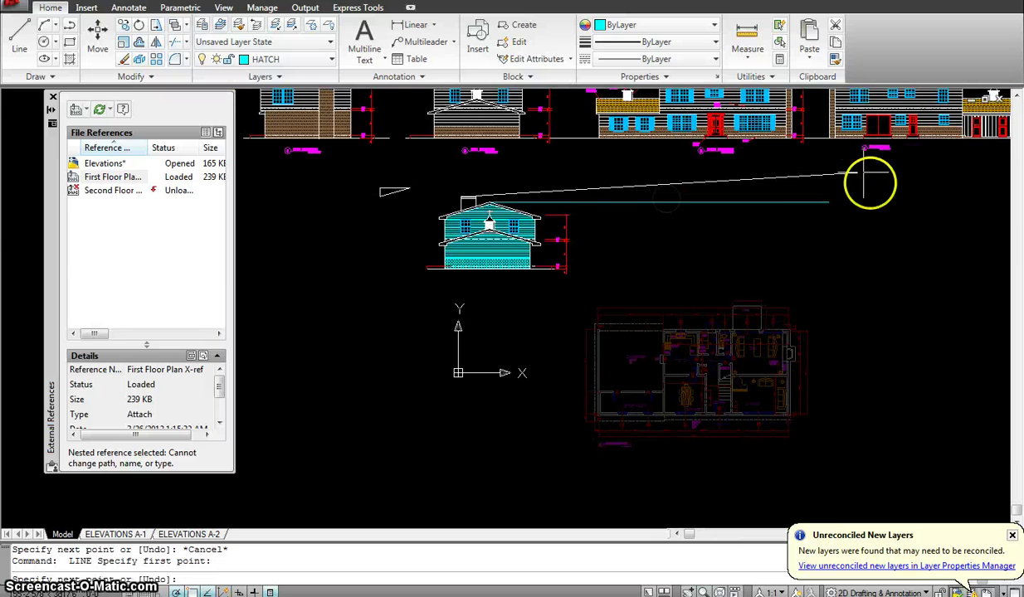
pyautogui.click(880, 196)
pyautogui.press('Return')
# Draw a horizontal projection line from the lower roof's ridge rightward above the floor plan
pyautogui.scroll(3, 529, 235)
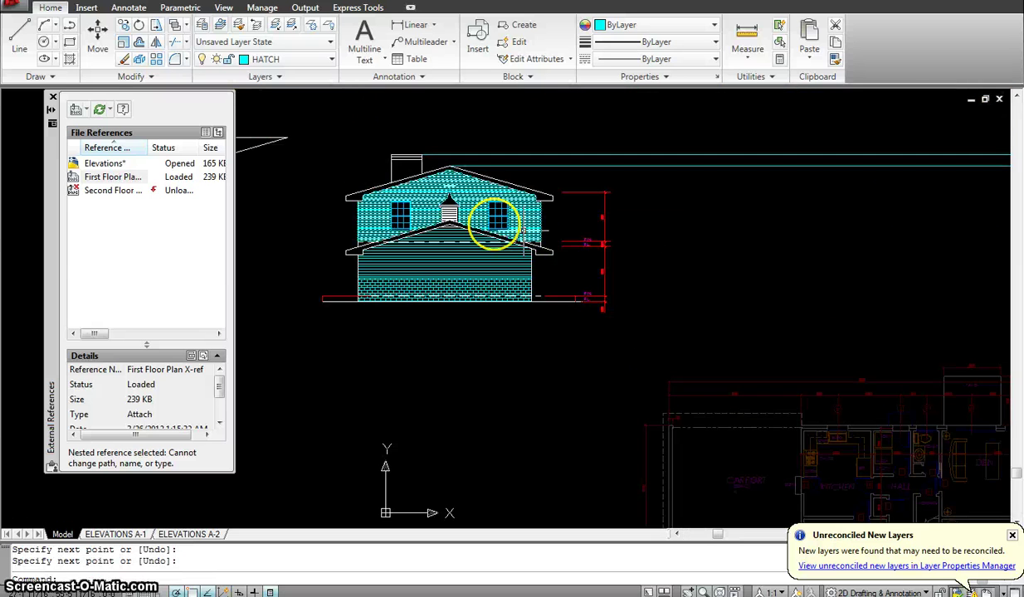
pyautogui.press('Return')
pyautogui.scroll(5, 429, 214)
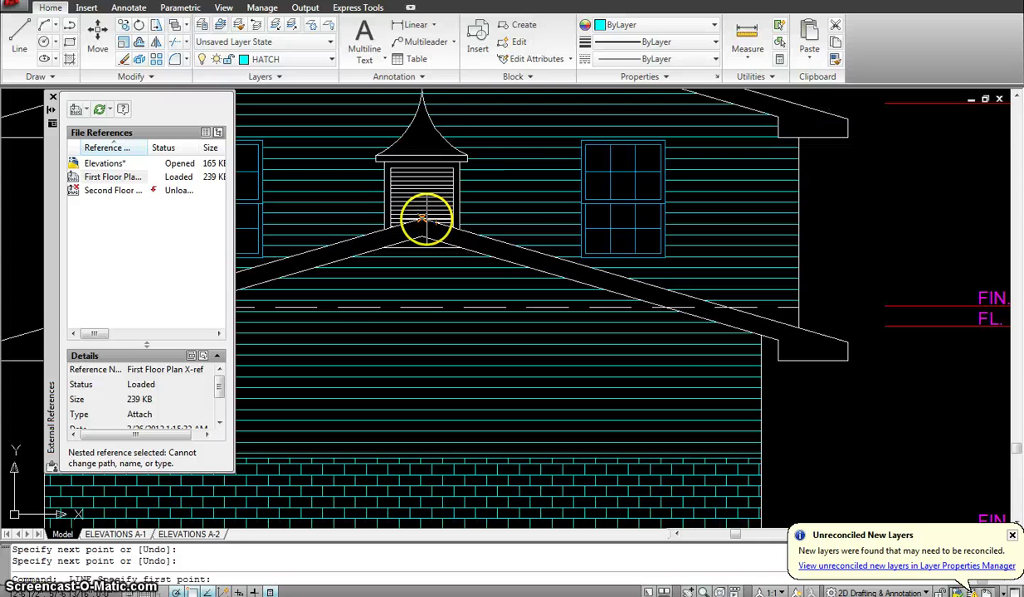
pyautogui.scroll(-6, 427, 217)
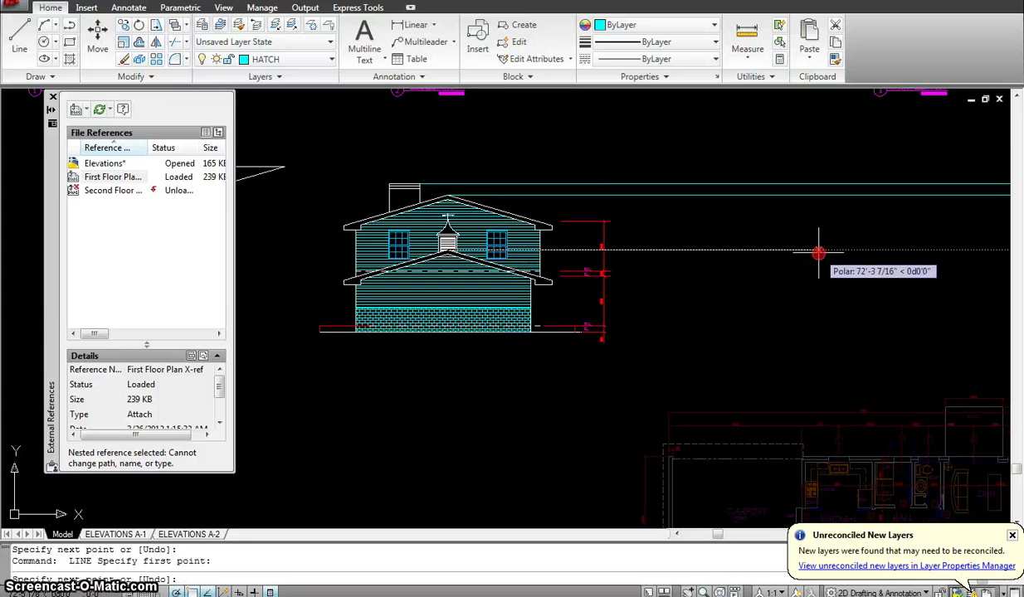
pyautogui.scroll(5, 725, 222)
pyautogui.click(809, 220)
pyautogui.press('Escape')
# Extend the ground line of the side elevation rightward with a horizontal projection line above the floor plan
pyautogui.rightClick(809, 220)
pyautogui.moveTo(477, 260); pyautogui.dragTo(745, 268, button='middle')
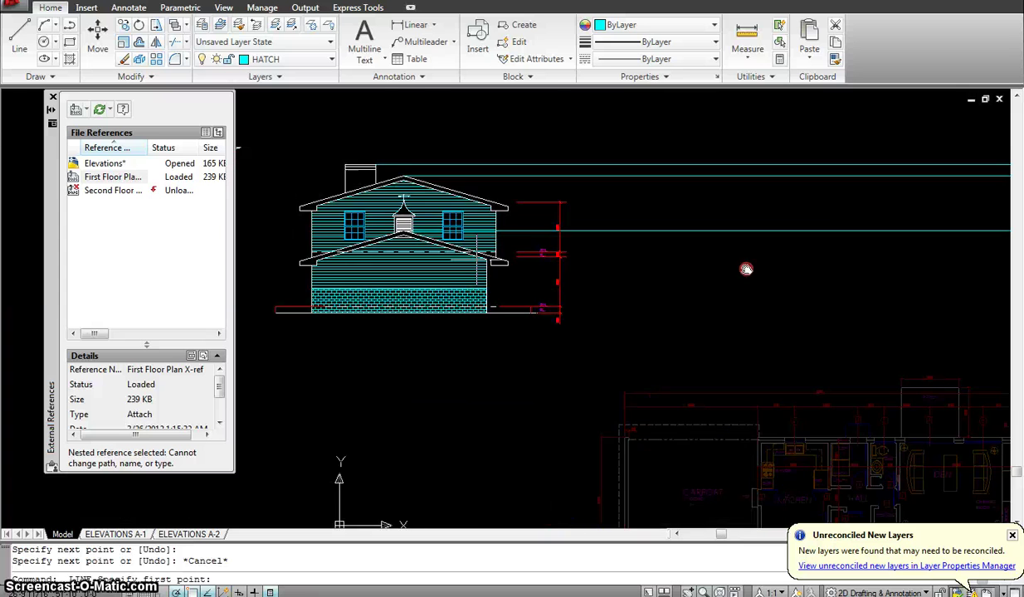
pyautogui.scroll(3, 584, 305)
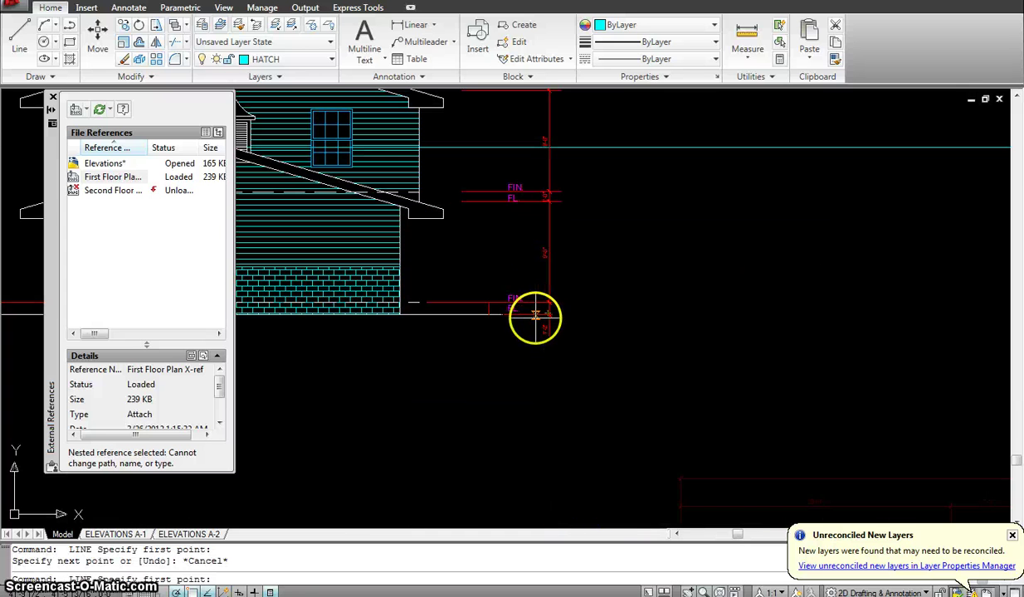
pyautogui.scroll(-1, 713, 314)
pyautogui.moveTo(712, 314); pyautogui.dragTo(393, 288, button='middle')
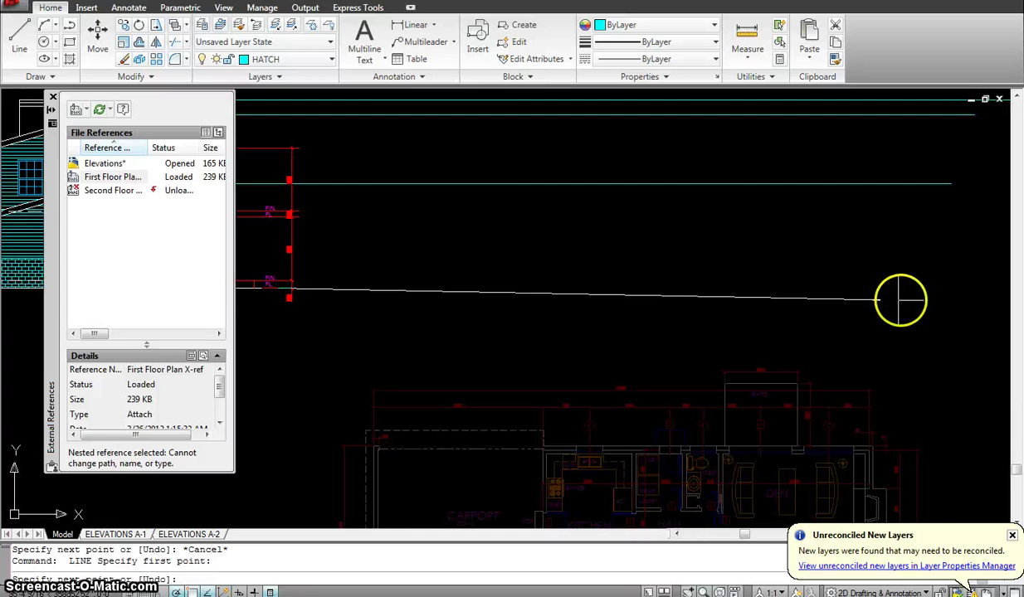
pyautogui.click(951, 288)
pyautogui.rightClick(952, 288)
# Draw a horizontal projection line from the first-floor finish floor level rightward, just above the projected ground line
pyautogui.scroll(-2, 606, 284)
pyautogui.moveTo(606, 284); pyautogui.dragTo(715, 300, button='middle')
pyautogui.scroll(3, 581, 298)
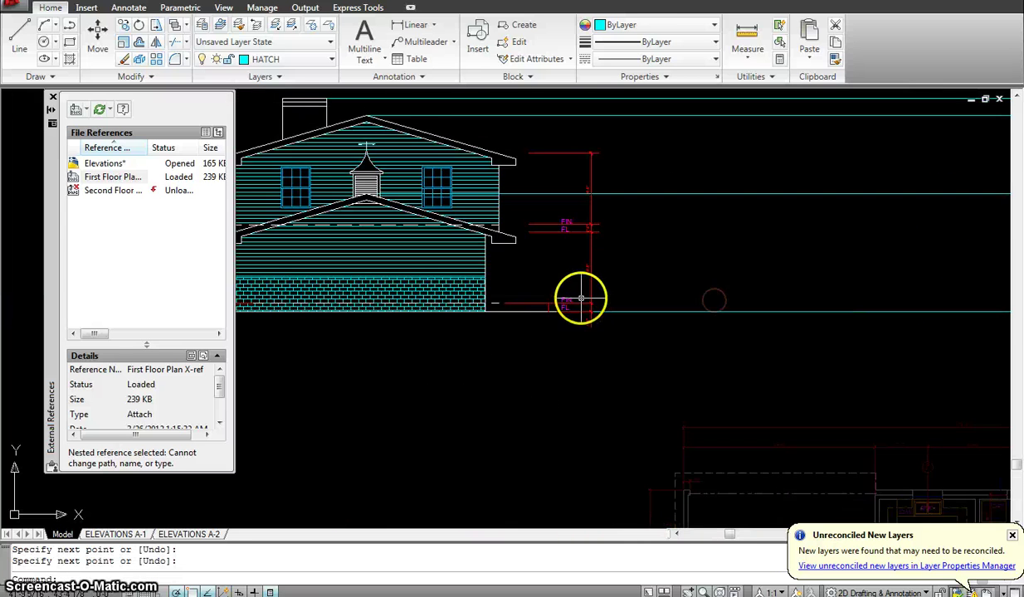
pyautogui.scroll(-2, 774, 282)
pyautogui.moveTo(774, 282); pyautogui.dragTo(463, 272, button='middle')
pyautogui.click(842, 277)
pyautogui.rightClick(829, 267)
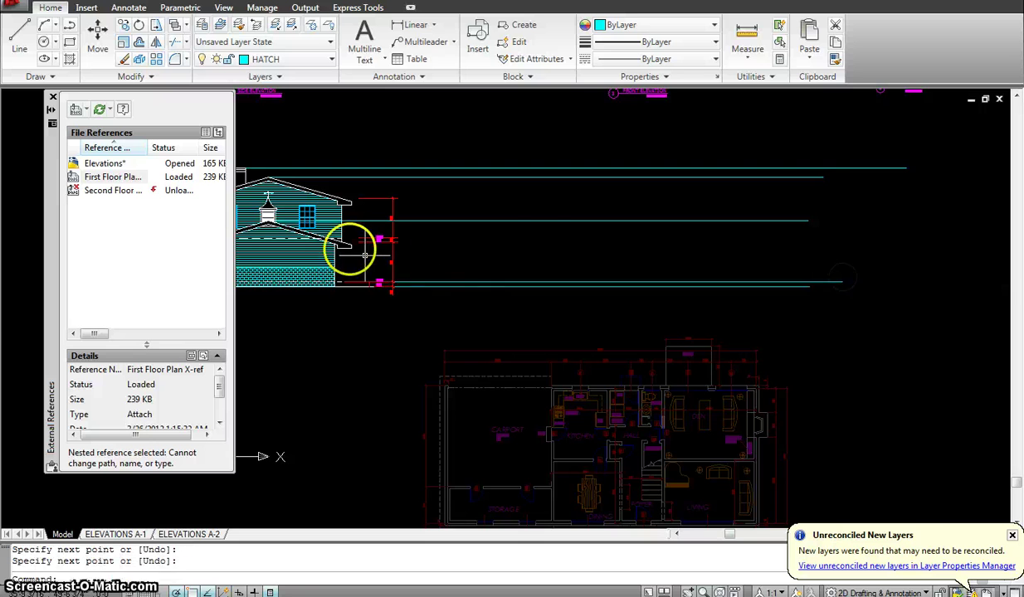
# Draw a horizontal projection line rightward from the lower of the two level marks at the second-floor FIN. FL. label
pyautogui.scroll(3, 362, 239)
pyautogui.rightClick(423, 252)
pyautogui.click(425, 247)
pyautogui.scroll(-2, 581, 267)
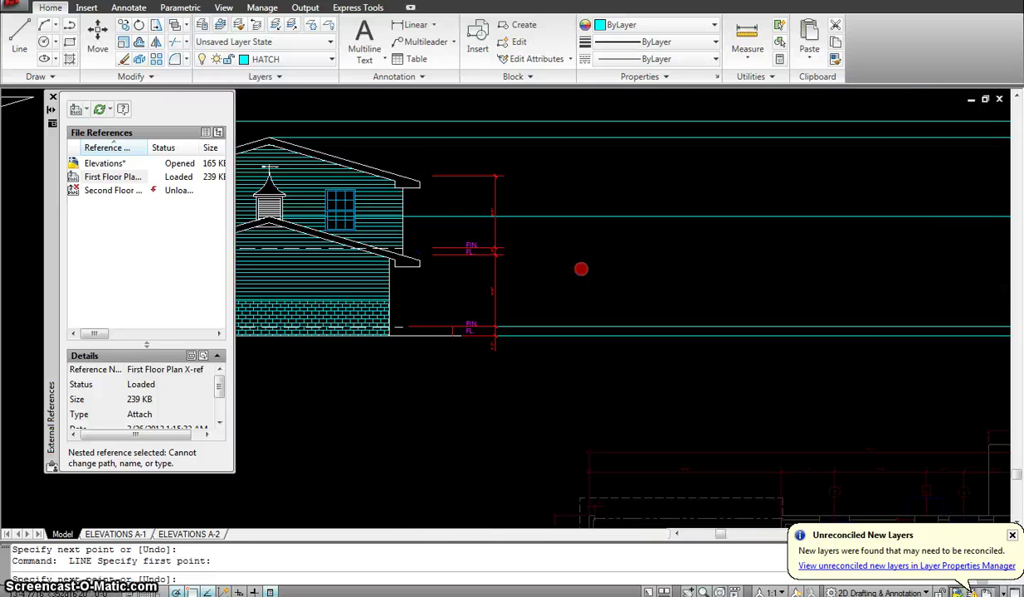
pyautogui.moveTo(581, 267); pyautogui.dragTo(397, 266, button='middle')
pyautogui.scroll(1, 547, 273)
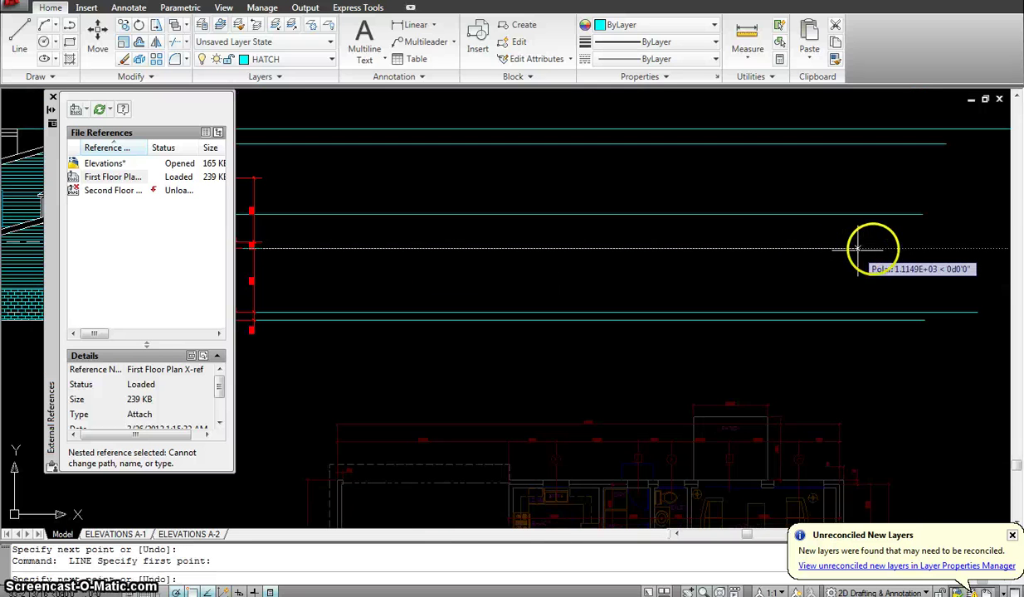
pyautogui.click(891, 248)
# Draw a horizontal projection line rightward from the upper level mark at the second-floor FIN. FL. label
pyautogui.moveTo(460, 256); pyautogui.dragTo(640, 302, button='middle')
pyautogui.scroll(2, 410, 289)
pyautogui.press('space')
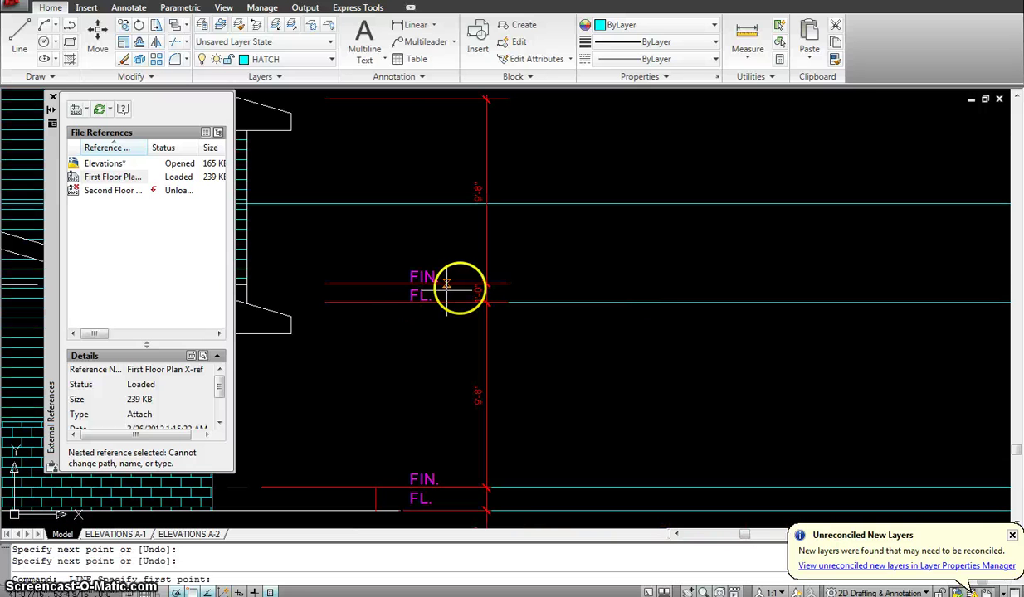
pyautogui.scroll(-3, 427, 290)
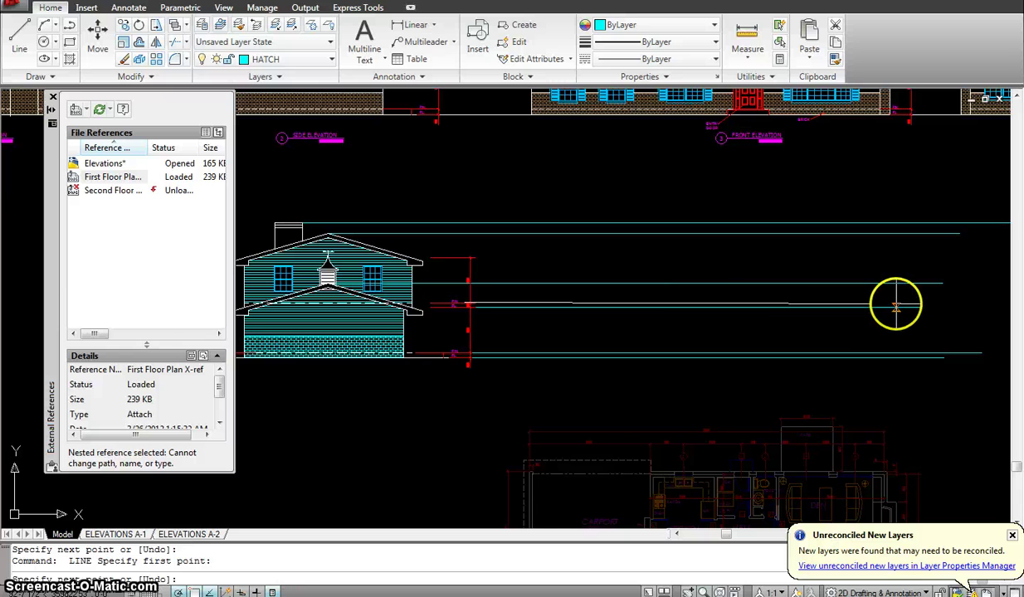
pyautogui.scroll(2, 896, 307)
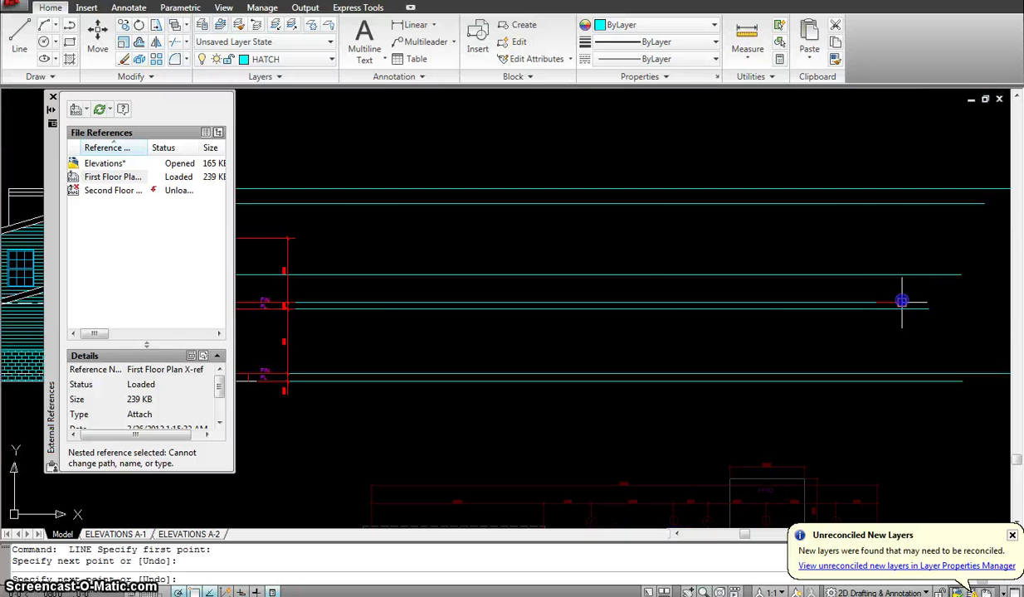
pyautogui.press('Escape')
pyautogui.scroll(-4, 646, 264)
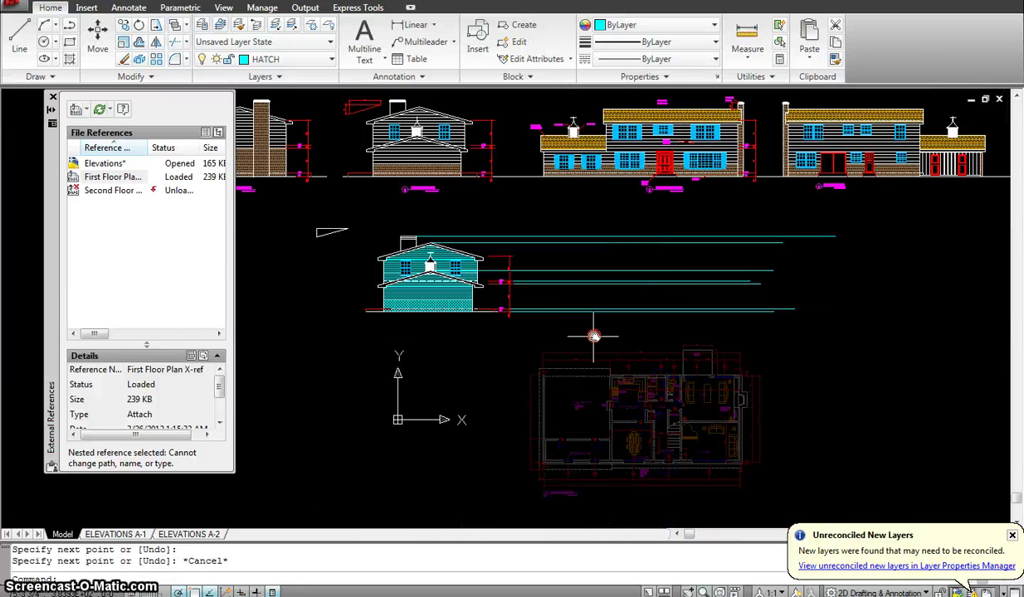
pyautogui.moveTo(592, 343); pyautogui.dragTo(574, 282, button='middle')
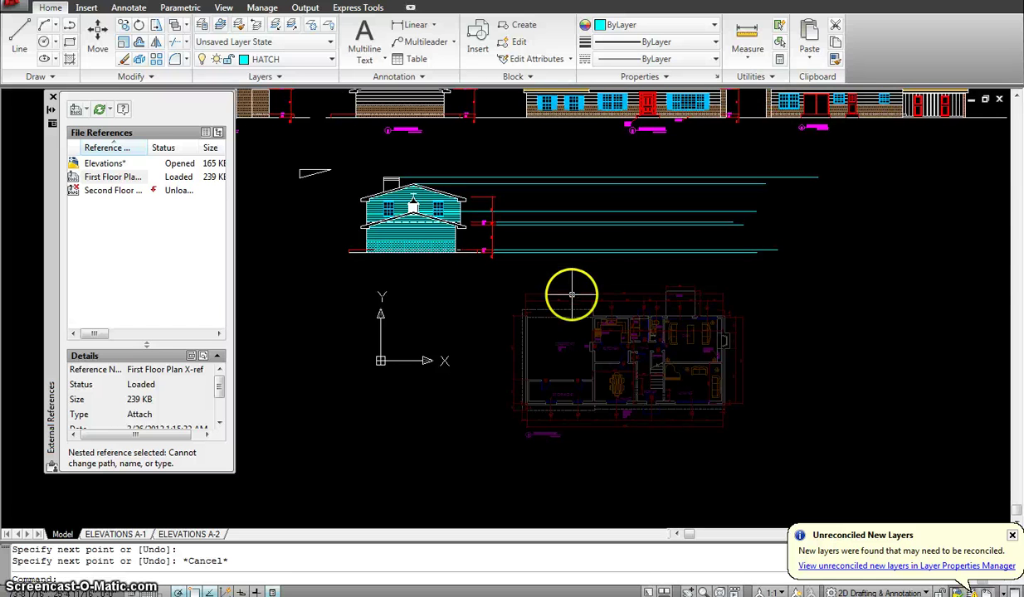
pyautogui.write('l')
pyautogui.press('Return')
pyautogui.press('Escape')
pyautogui.press('Escape')
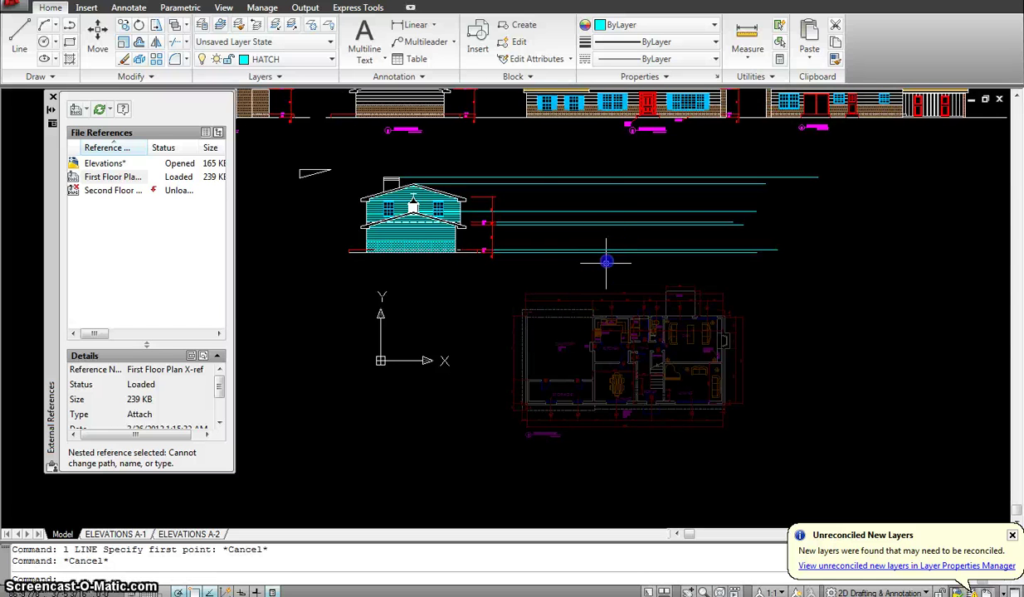
# Move all the horizontal projection lines to the Reference layer and make Reference the current layer
pyautogui.click(606, 262)
pyautogui.click(520, 135)
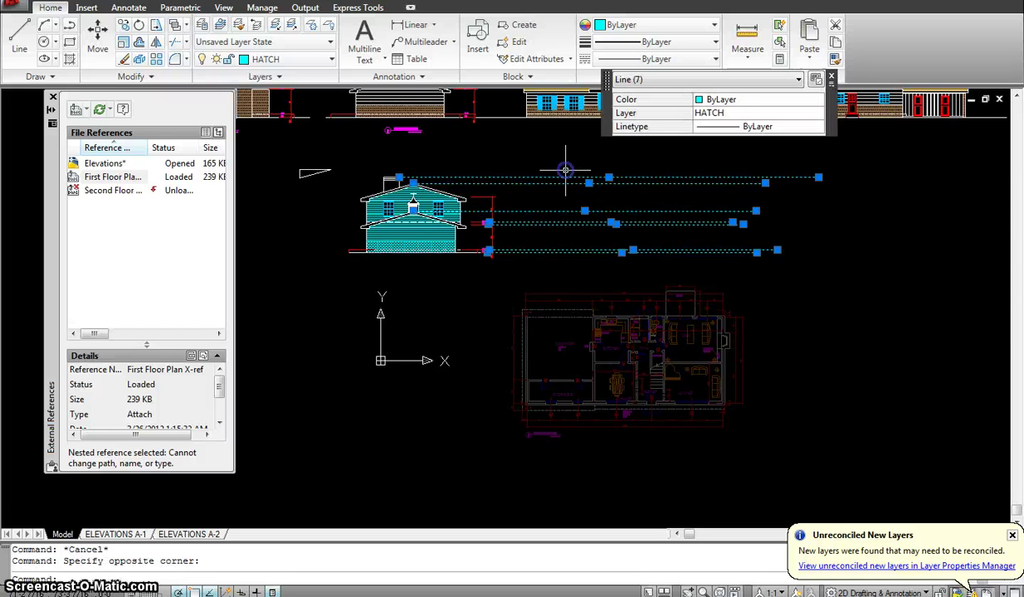
pyautogui.click(293, 64)
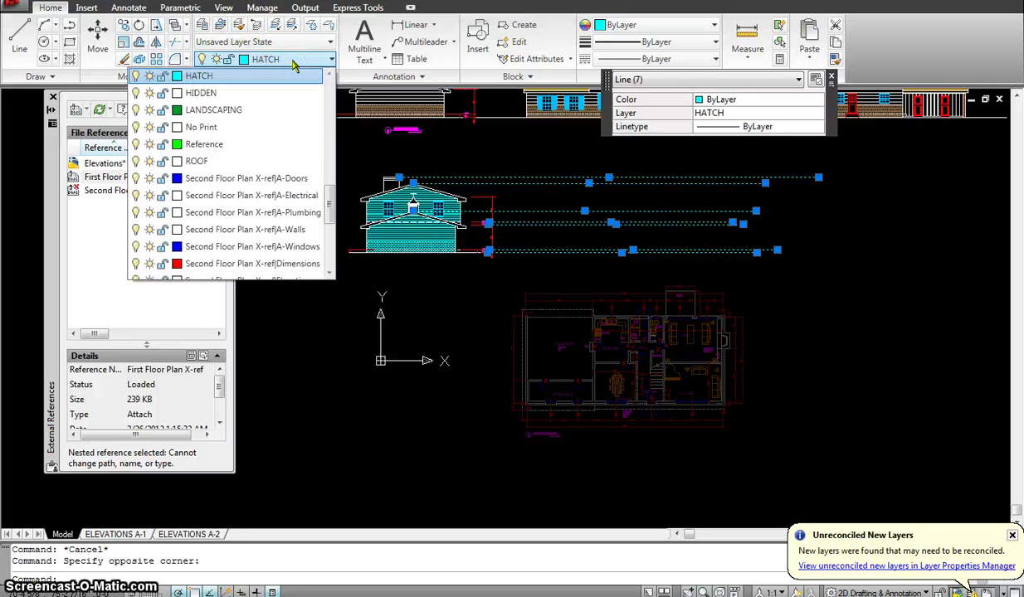
pyautogui.click(204, 145)
pyautogui.press('Escape')
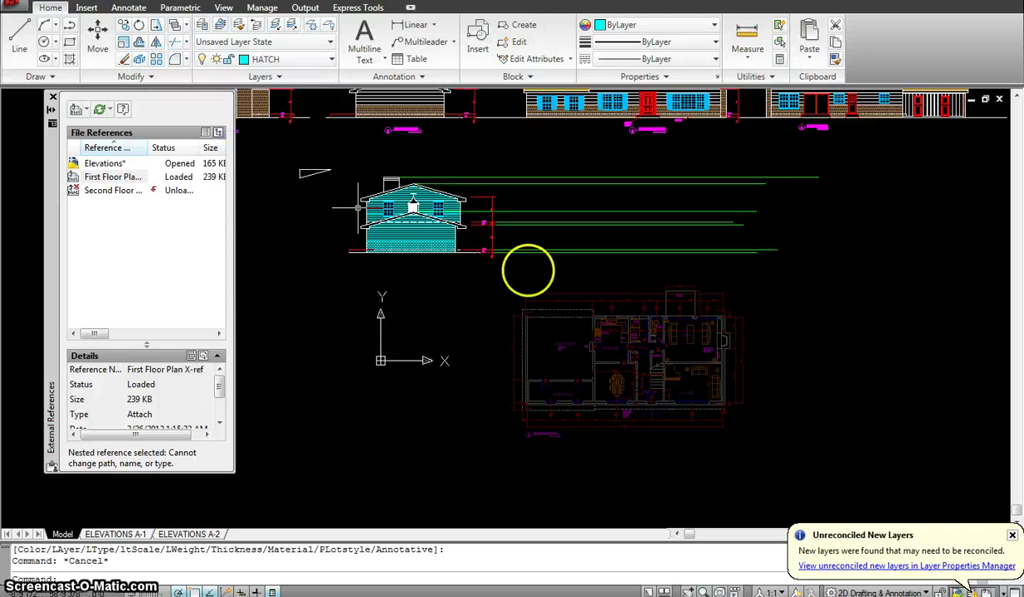
pyautogui.click(516, 212)
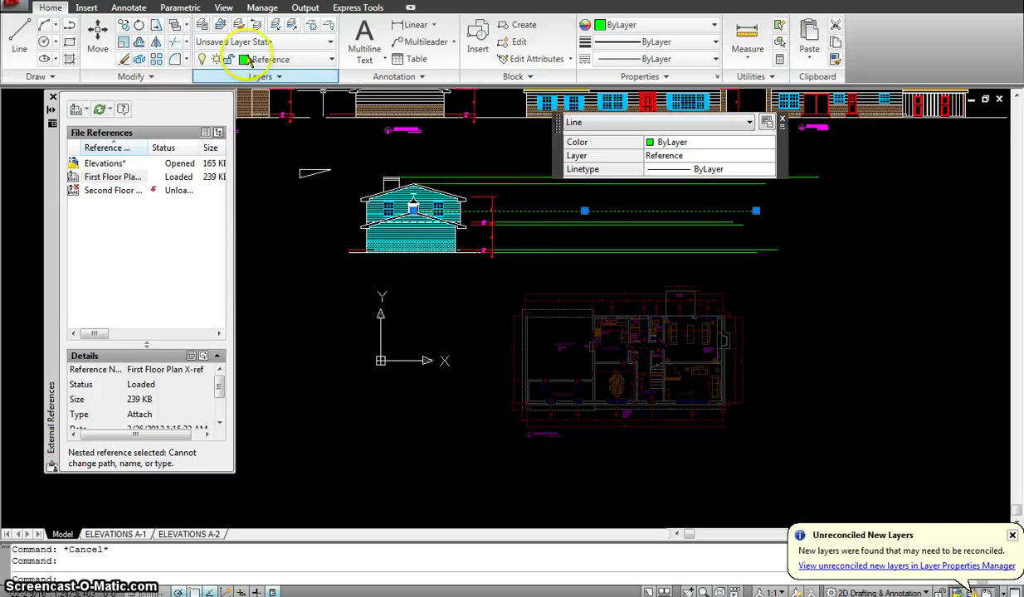
pyautogui.click(221, 26)
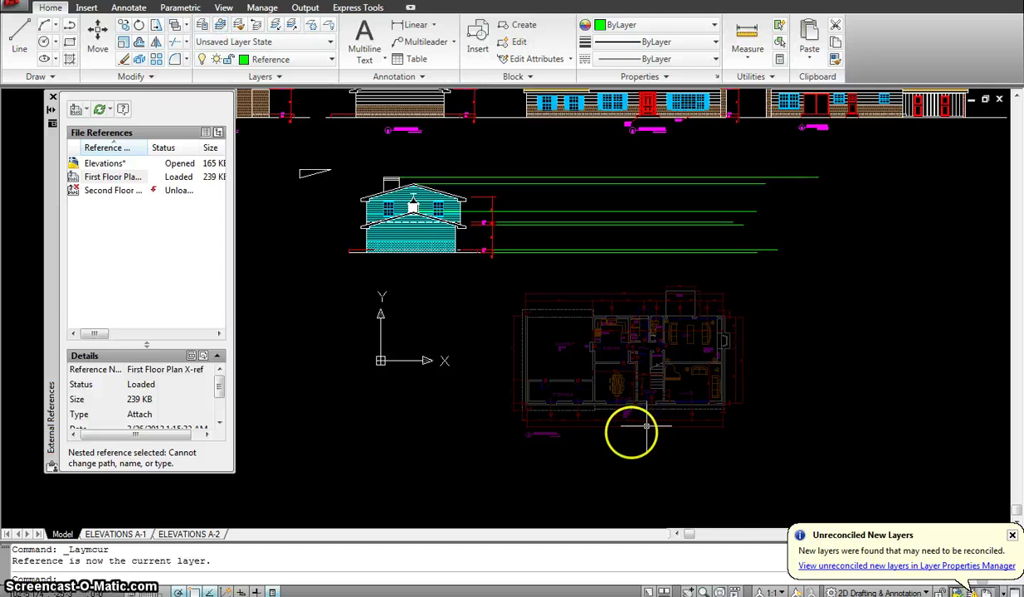
# Try to draw a vertical projection line up from the storage room's lower-left outer corner past the roof height lines
pyautogui.scroll(4, 647, 426)
pyautogui.write('l')
pyautogui.press('Return')
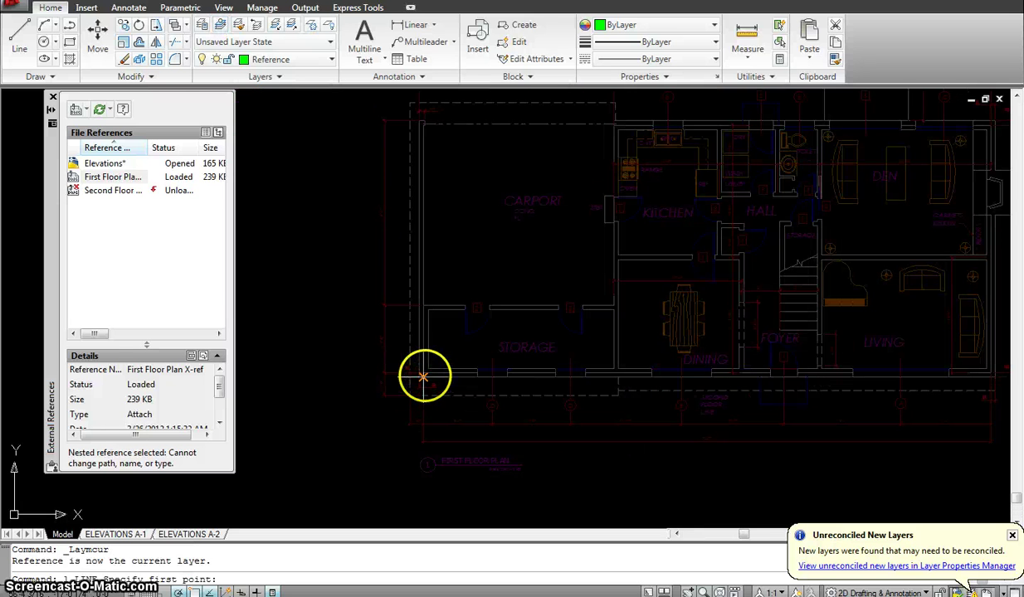
pyautogui.click(419, 378)
pyautogui.scroll(-4, 448, 287)
pyautogui.moveTo(445, 288); pyautogui.dragTo(421, 400, button='middle')
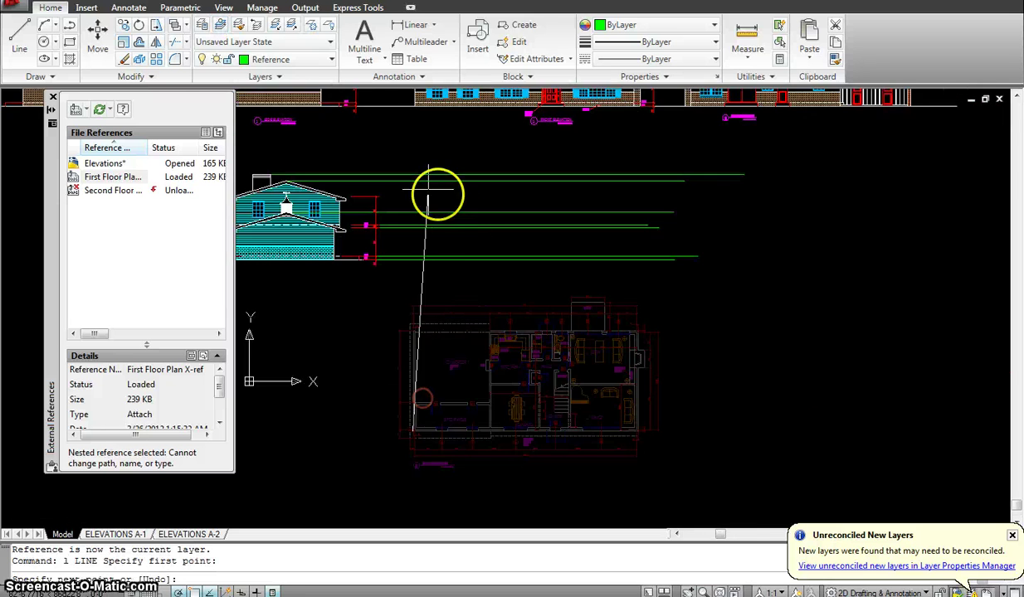
pyautogui.click(409, 161)
pyautogui.rightClick(409, 162)
pyautogui.scroll(4, 613, 447)
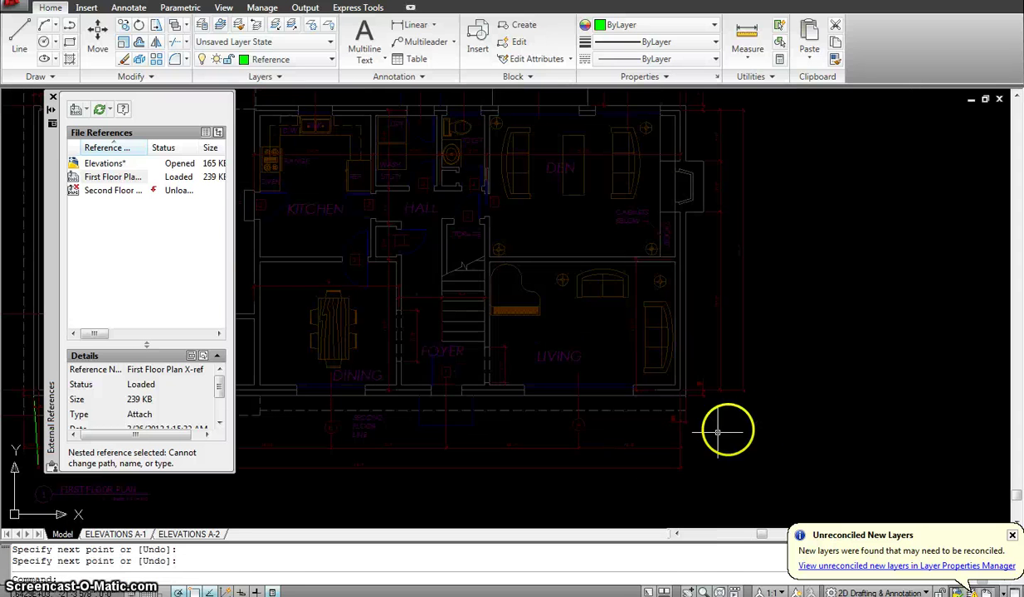
# Draw a vertical projection line from the living room's lower-right outer corner up past all the horizontal height lines
pyautogui.press('Return')
pyautogui.click(685, 395)
pyautogui.scroll(-3, 701, 357)
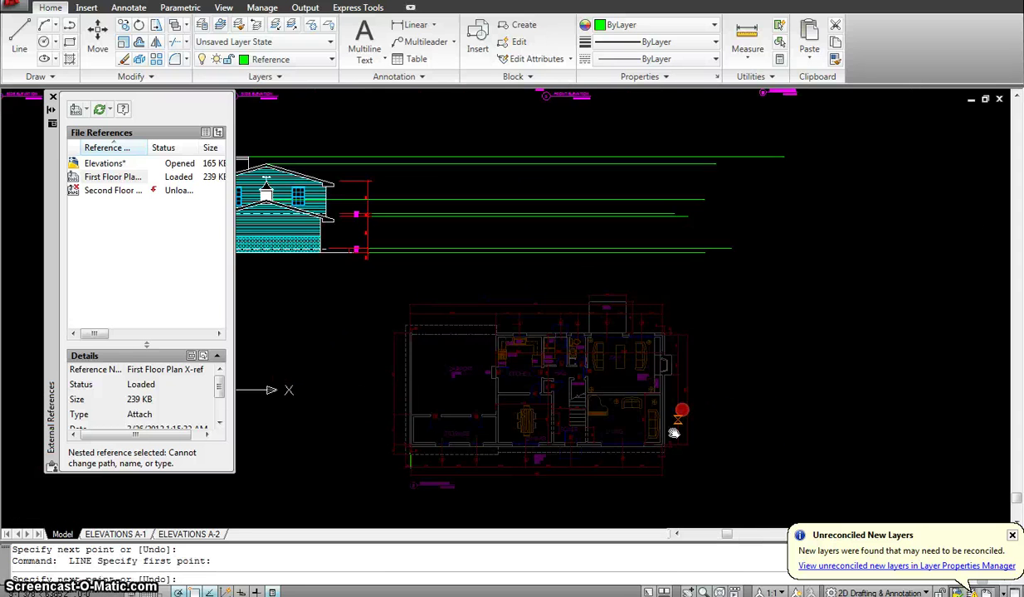
pyautogui.click(661, 133)
pyautogui.press('Return')
pyautogui.scroll(3, 682, 384)
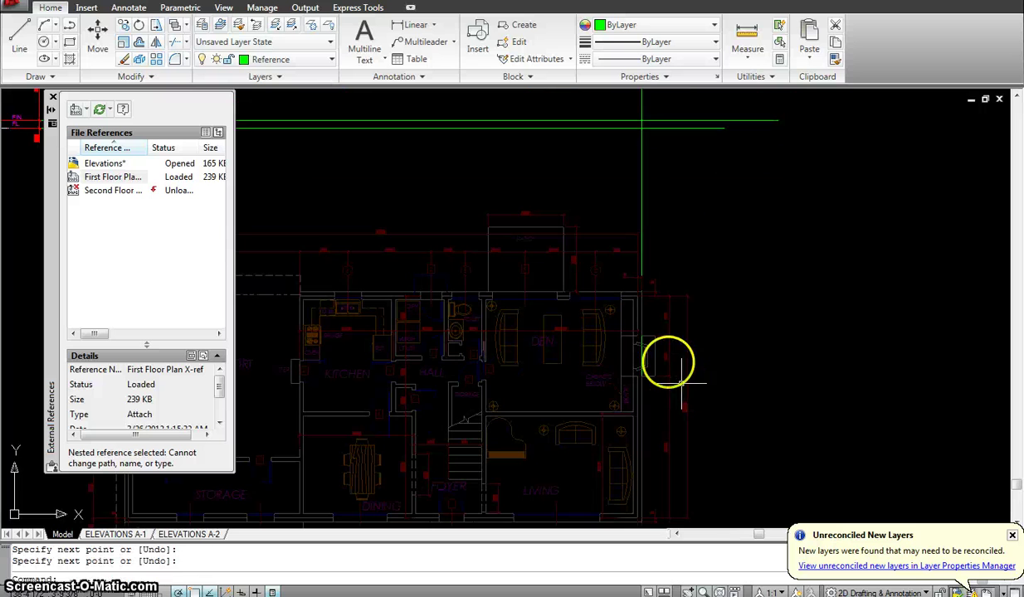
pyautogui.click(656, 332)
pyautogui.scroll(-4, 679, 240)
pyautogui.moveTo(678, 240); pyautogui.dragTo(638, 412, button='middle')
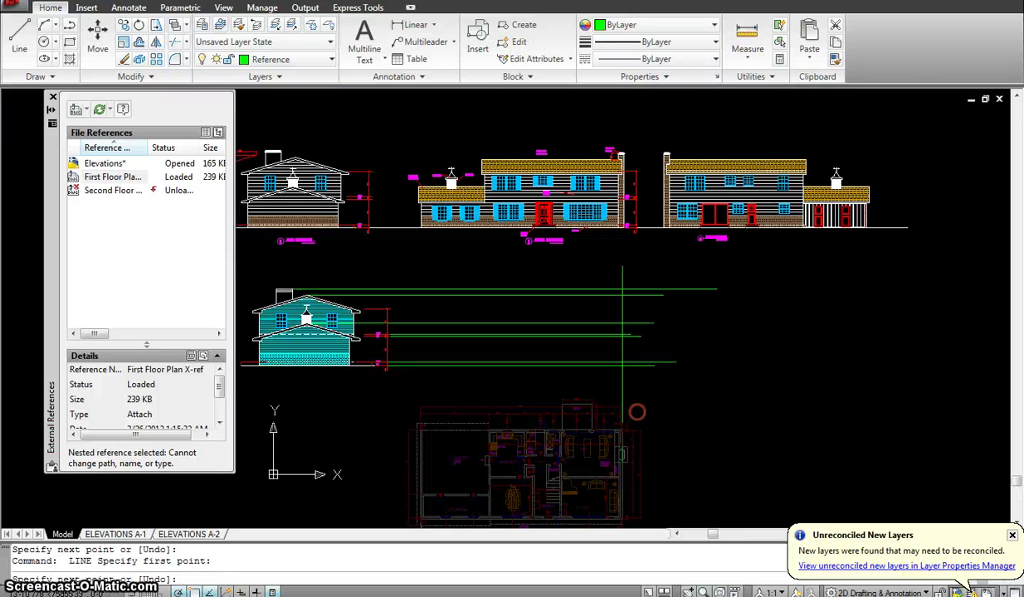
pyautogui.scroll(3, 629, 453)
pyautogui.moveTo(630, 452); pyautogui.dragTo(639, 362, button='middle')
pyautogui.press('Escape')
# Draw a vertical projection line from the outer edge of the den's chimney up past the chimney height line
pyautogui.press('Return')
pyautogui.scroll(5, 638, 352)
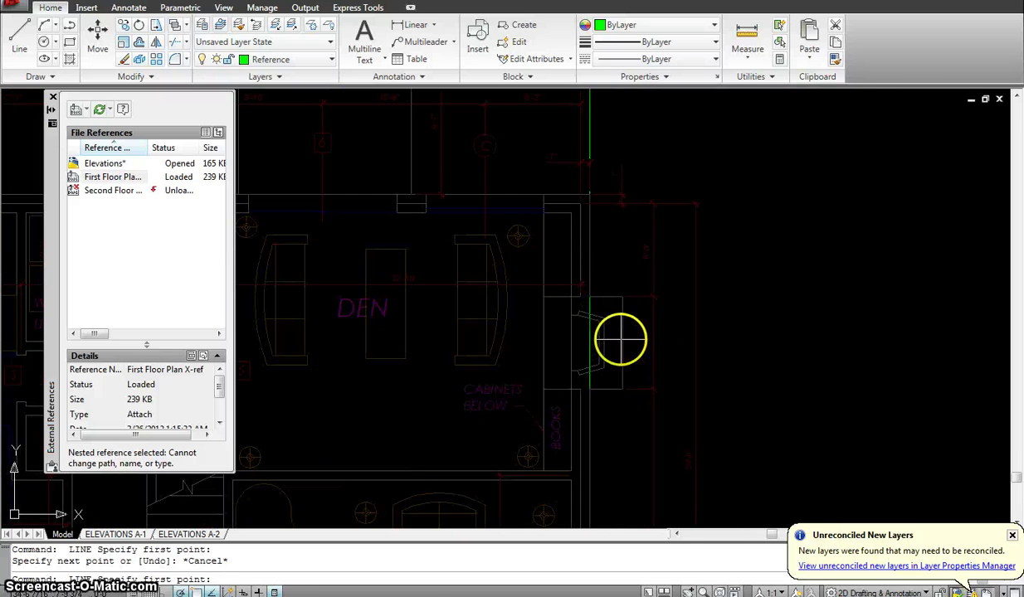
pyautogui.scroll(-8, 622, 332)
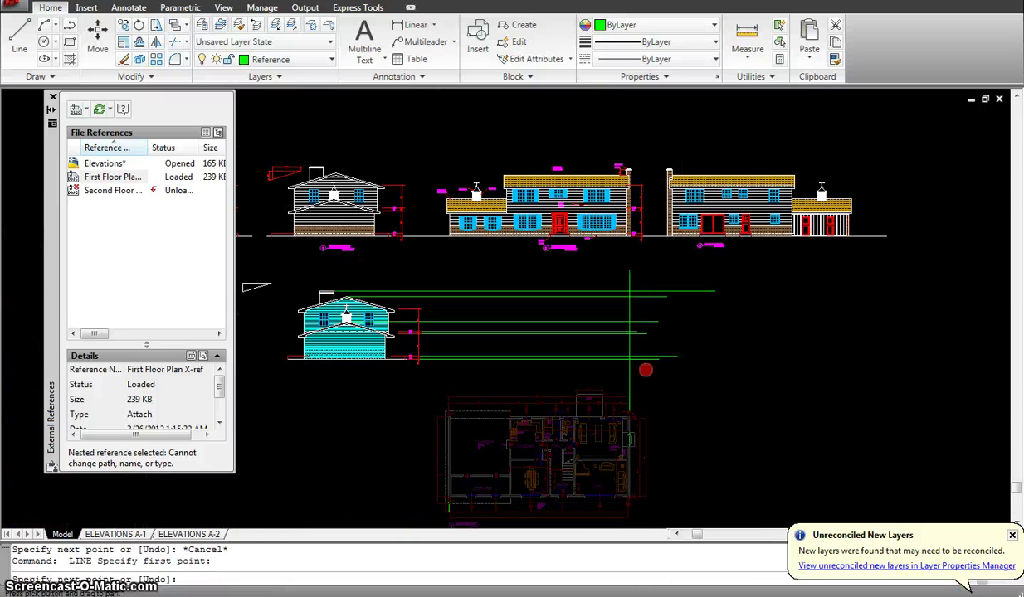
pyautogui.click(641, 267)
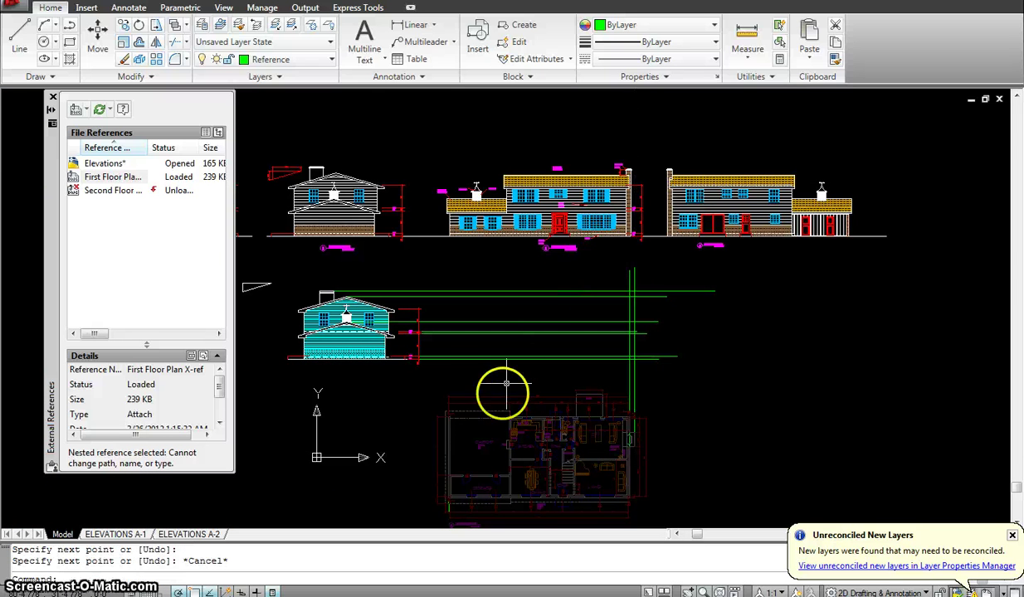
# Draw a vertical projection line from the carport's upper-left outer corner up past all the horizontal height lines
pyautogui.press('space')
pyautogui.scroll(4, 436, 412)
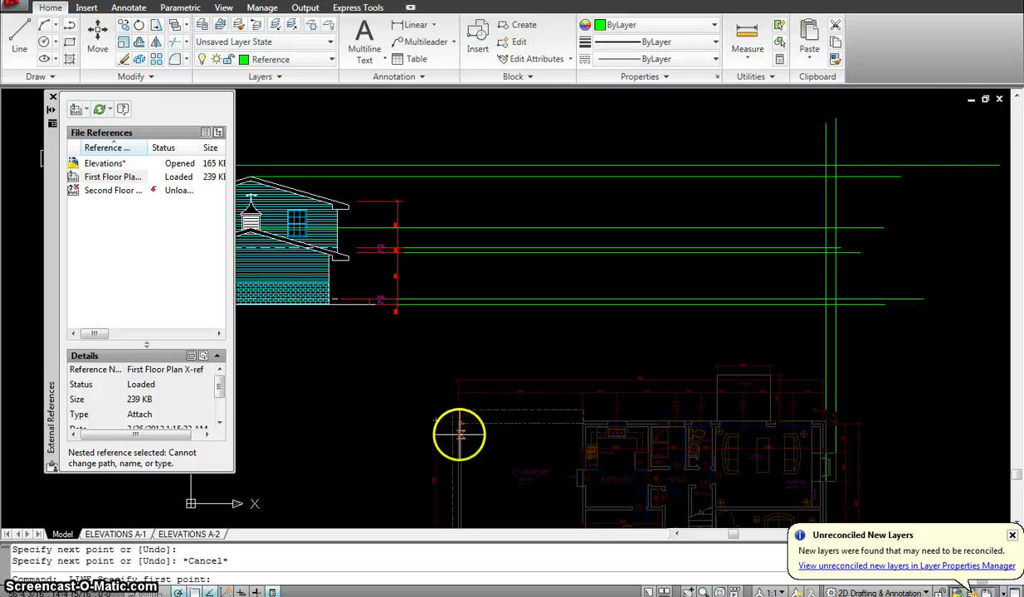
pyautogui.click(457, 433)
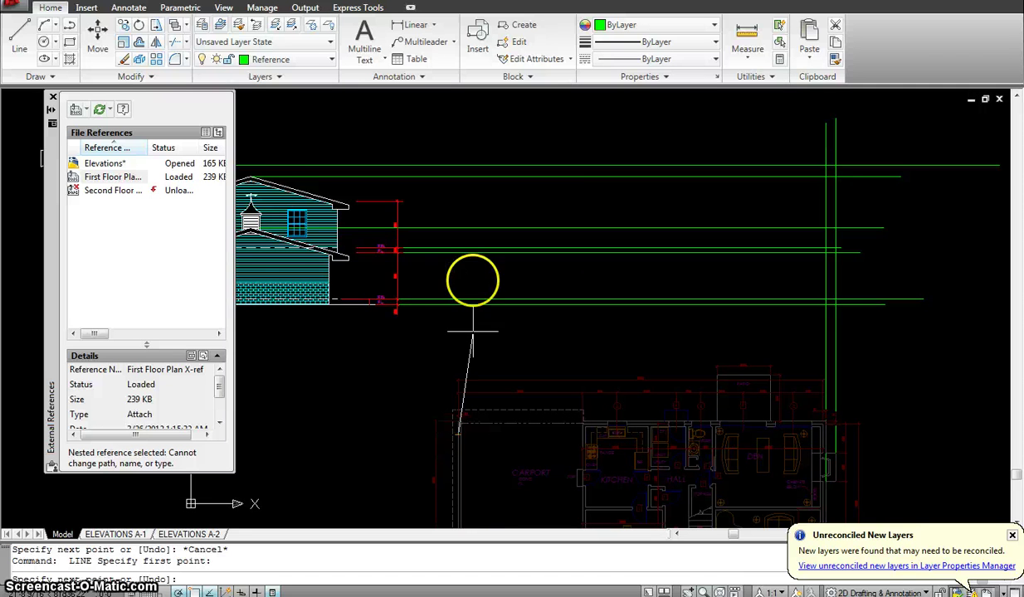
pyautogui.scroll(-3, 469, 280)
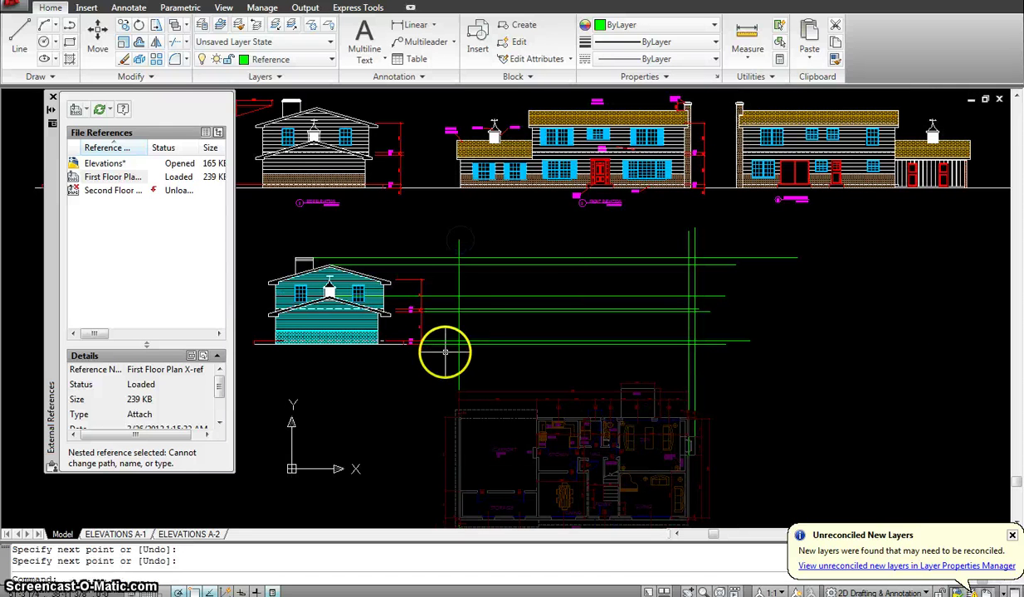
# Draw a vertical projection line up from the upper-left corner of the carport's dashed roof overhang past the height lines
pyautogui.scroll(2, 469, 255)
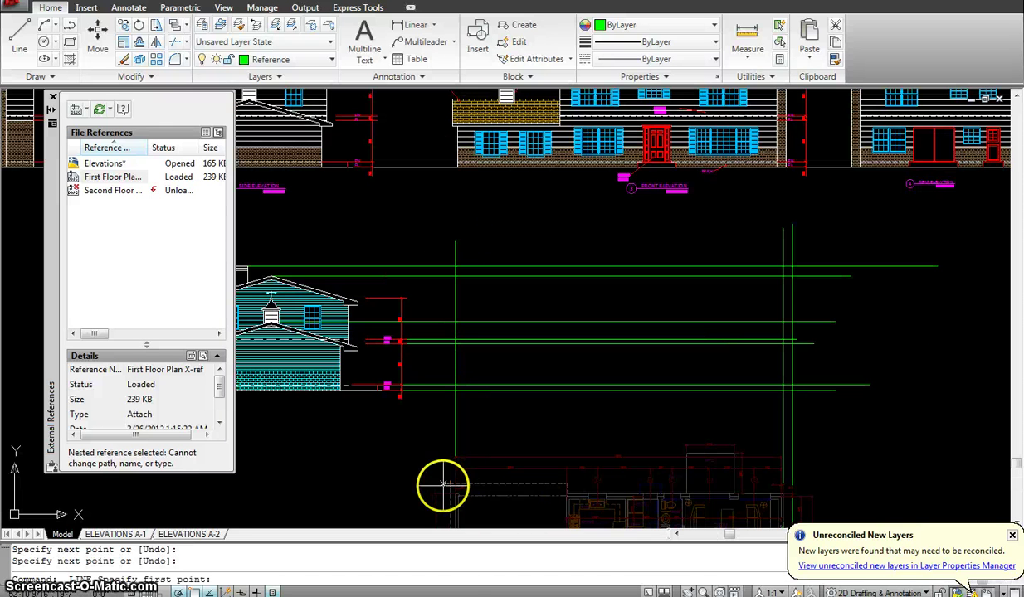
pyautogui.click(441, 189)
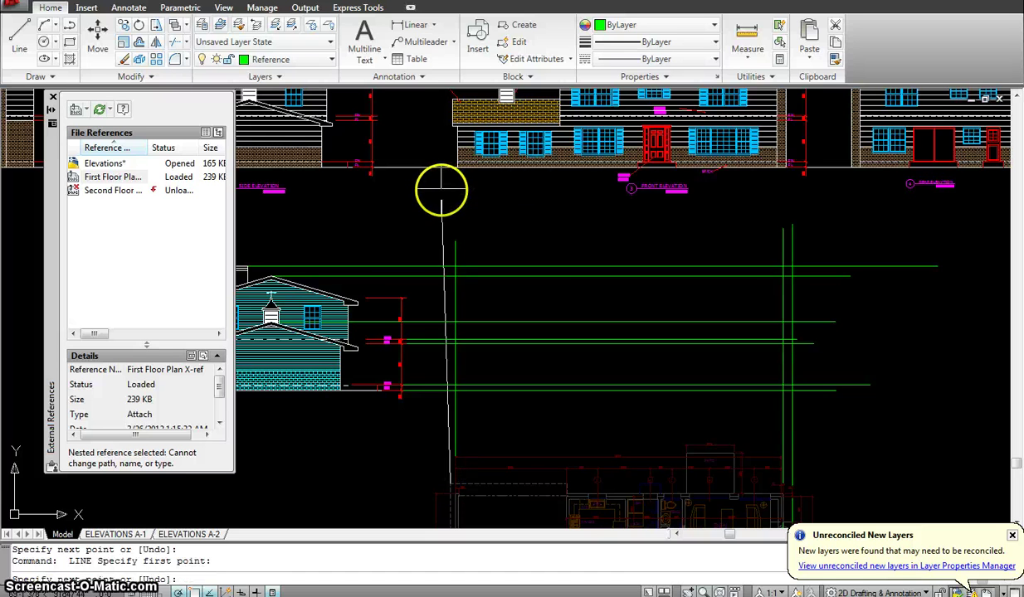
pyautogui.press('Escape')
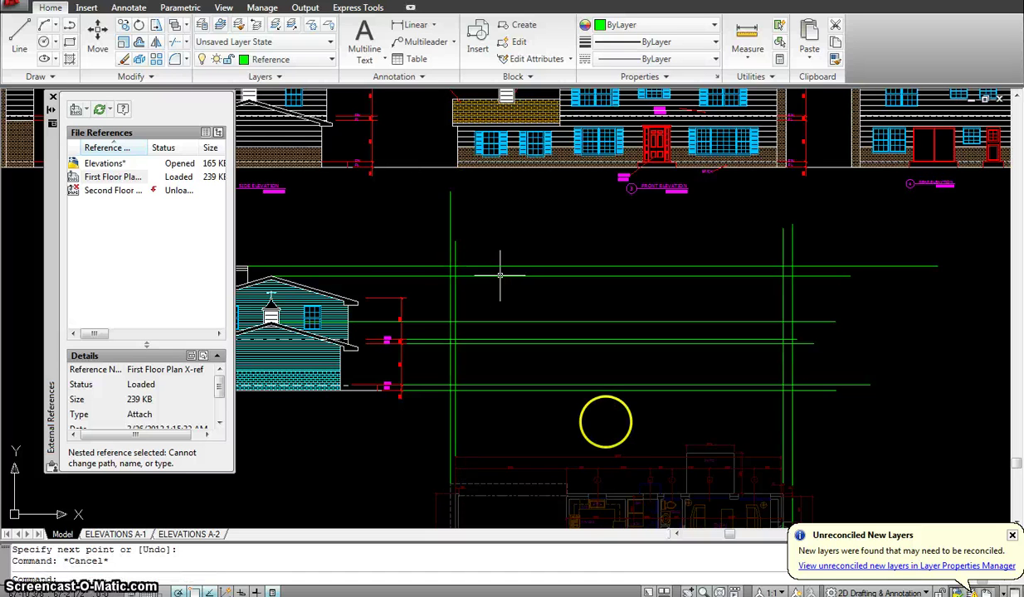
# Draw a vertical projection line from the kitchen's upper-left outer corner, beside the carport, up past the height lines
pyautogui.moveTo(605, 418); pyautogui.dragTo(612, 397, button='middle')
pyautogui.moveTo(611, 310)
pyautogui.mouseDown(button='middle')
pyautogui.moveTo(604, 358)
pyautogui.moveTo(567, 251)
pyautogui.mouseUp(button='middle')
pyautogui.scroll(-2, 605, 345)
pyautogui.scroll(3, 533, 358)
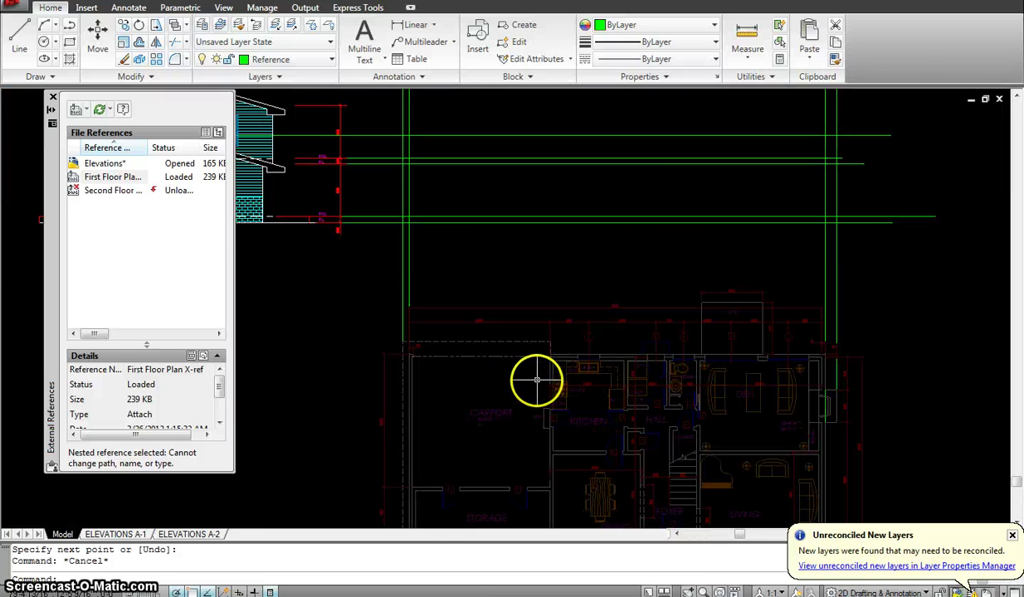
pyautogui.press('space')
pyautogui.scroll(-2, 552, 348)
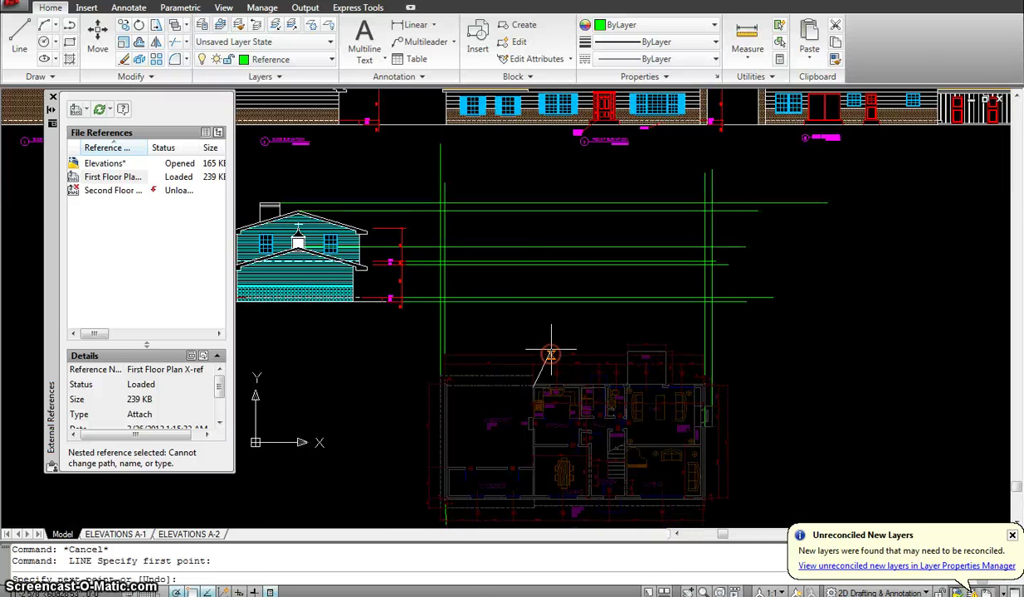
pyautogui.click(532, 163)
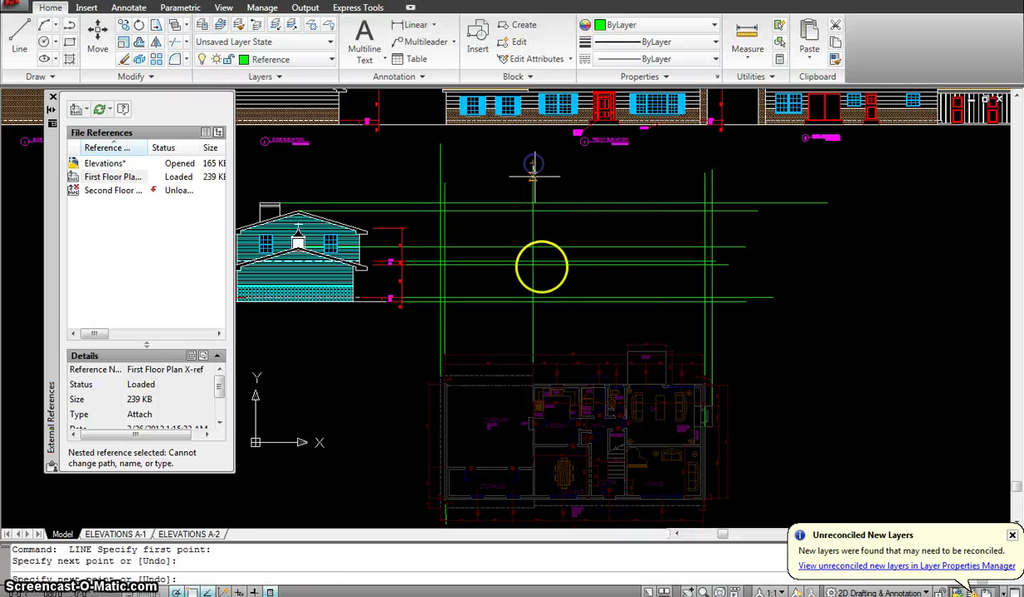
pyautogui.press('Escape')
# Shorten the projection line beside the carport by stretching its lower end up to the lower second-floor level line
pyautogui.click(508, 323)
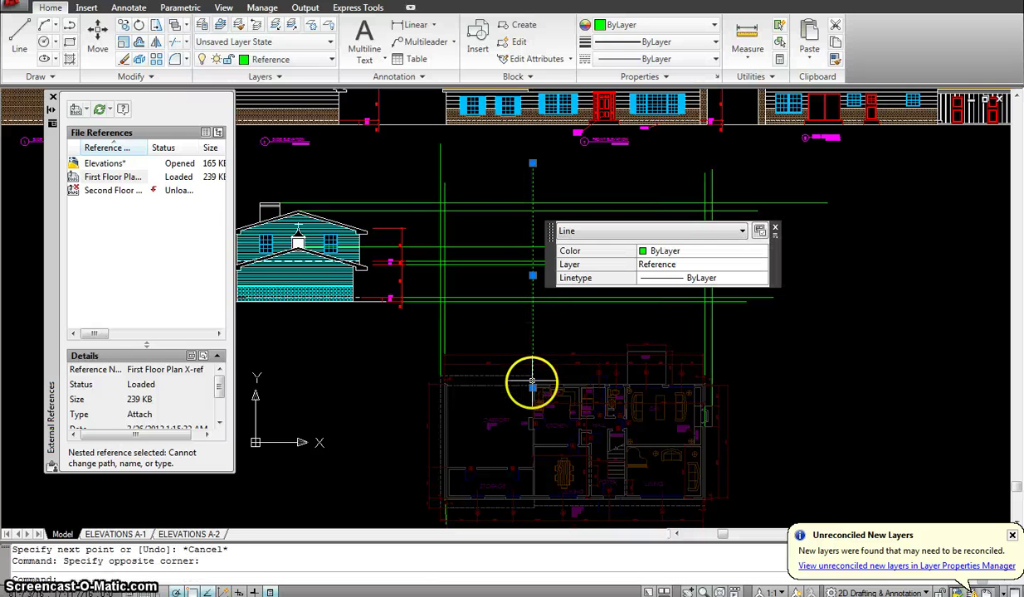
pyautogui.click(533, 387)
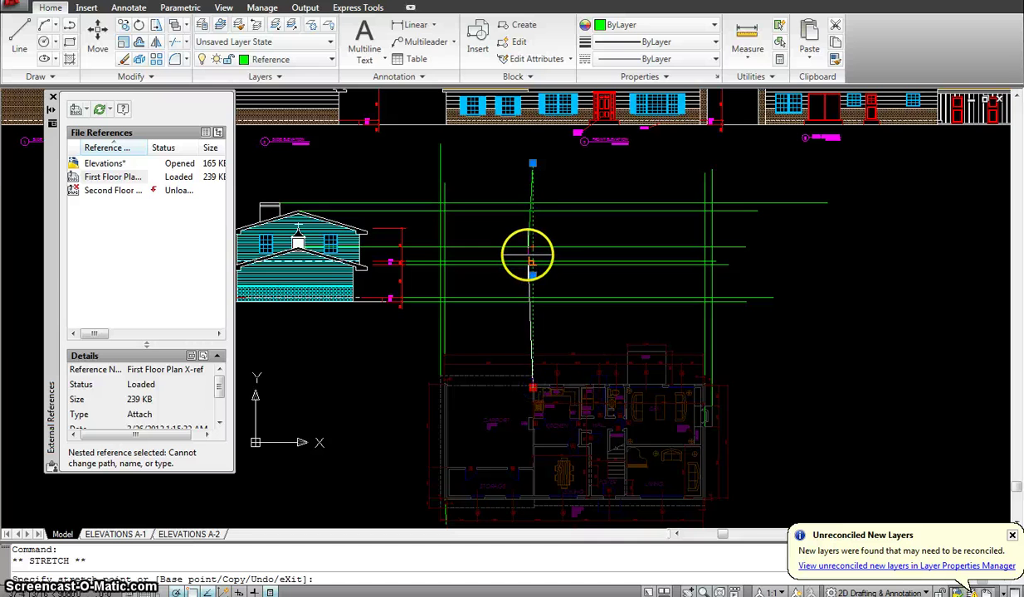
pyautogui.scroll(3, 528, 255)
pyautogui.click(537, 273)
pyautogui.press('Escape')
pyautogui.scroll(-2, 590, 235)
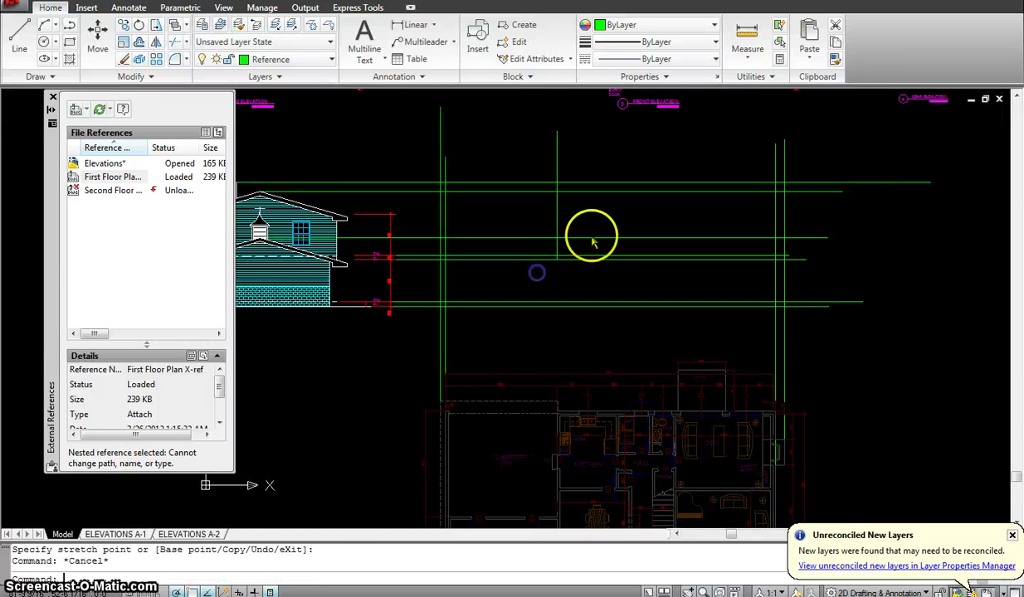
# Trim the ridge, chimney and carport projection lines crossing above the carport roof area, and erase the leftover pieces there
pyautogui.scroll(-1, 593, 242)
pyautogui.scroll(-1, 538, 303)
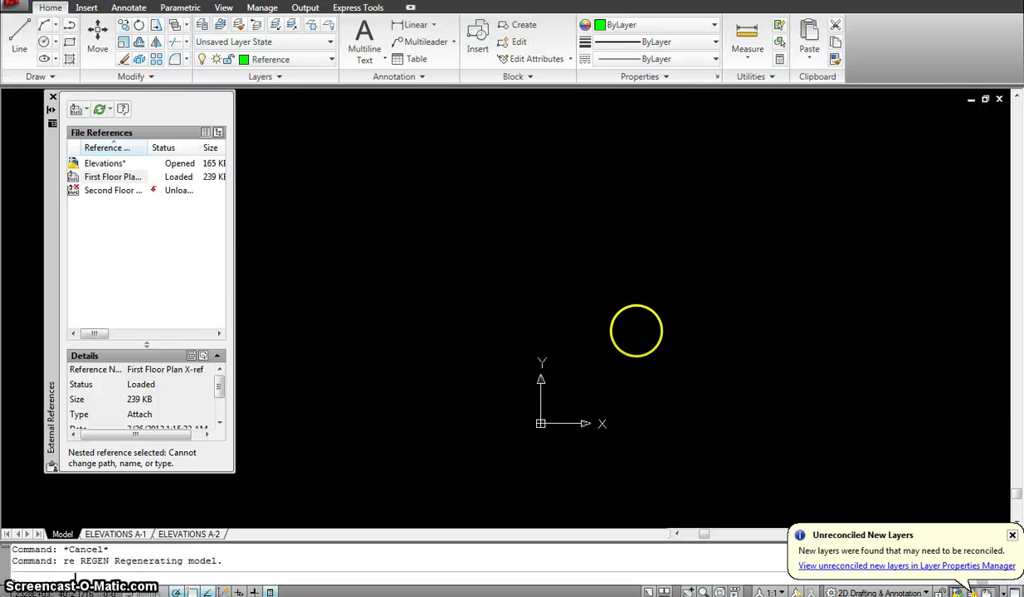
pyautogui.press('Escape')
pyautogui.write('tr')
pyautogui.press('Return')
pyautogui.click(735, 365)
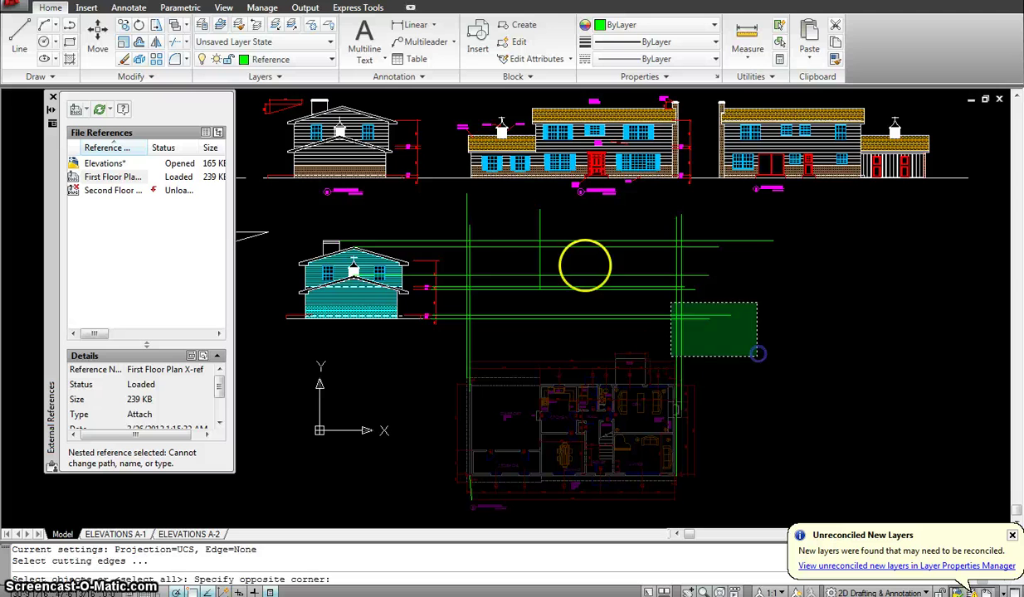
pyautogui.click(444, 209)
pyautogui.rightClick(504, 262)
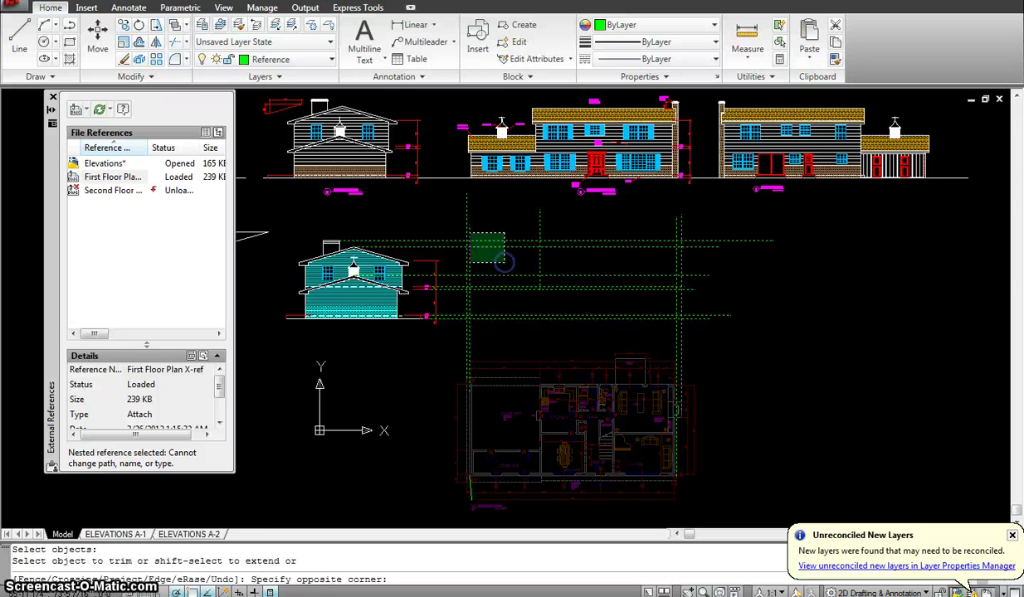
pyautogui.click(454, 222)
pyautogui.press('Escape')
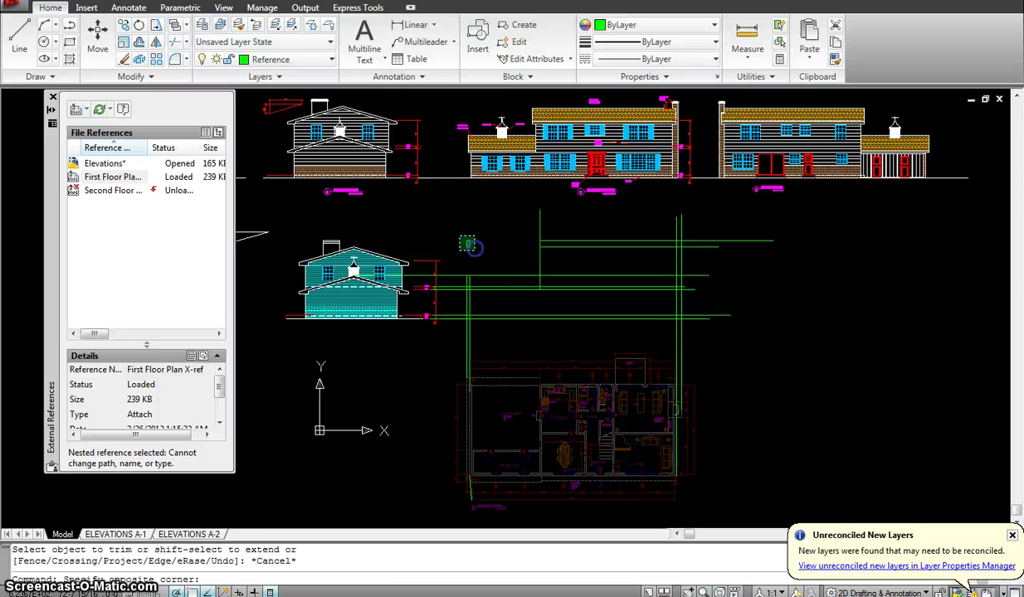
pyautogui.click(458, 234)
pyautogui.press('Delete')
pyautogui.scroll(4, 631, 290)
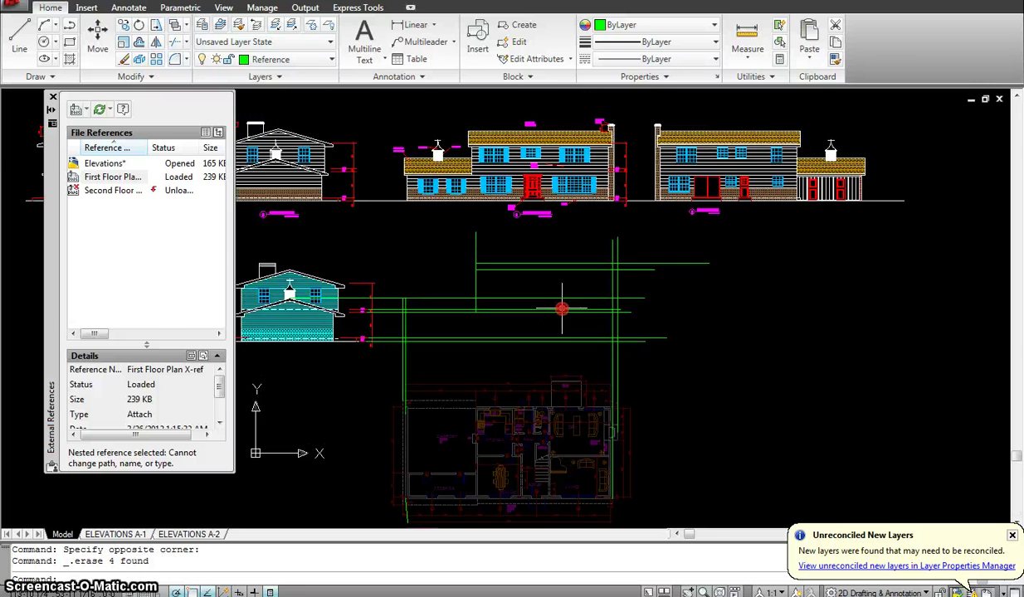
pyautogui.moveTo(514, 270)
pyautogui.mouseDown(button='middle')
pyautogui.moveTo(502, 309)
pyautogui.moveTo(531, 291)
pyautogui.moveTo(626, 298)
pyautogui.mouseUp(button='middle')
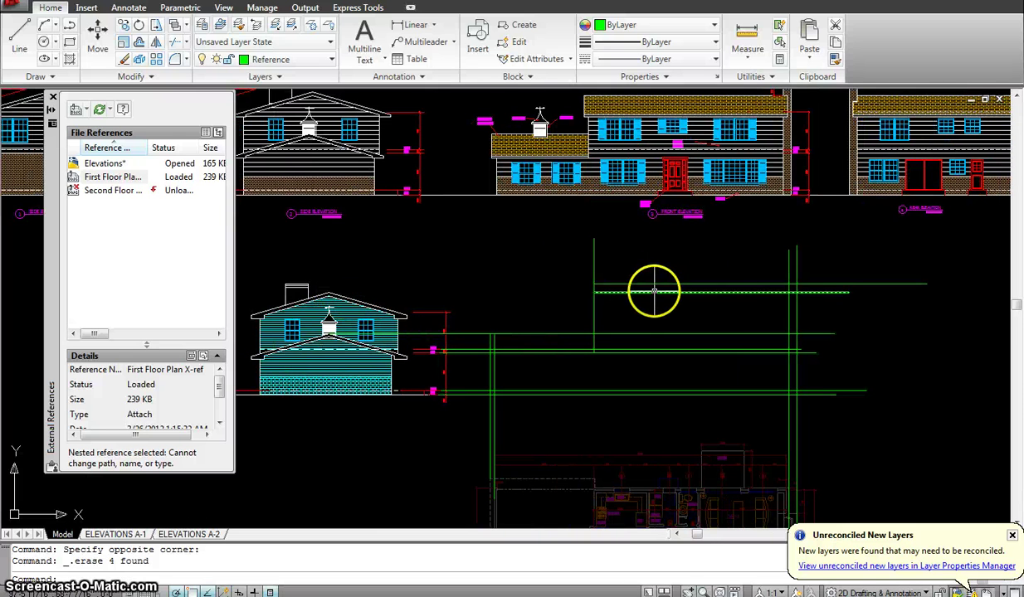
pyautogui.write('l')
pyautogui.press('Return')
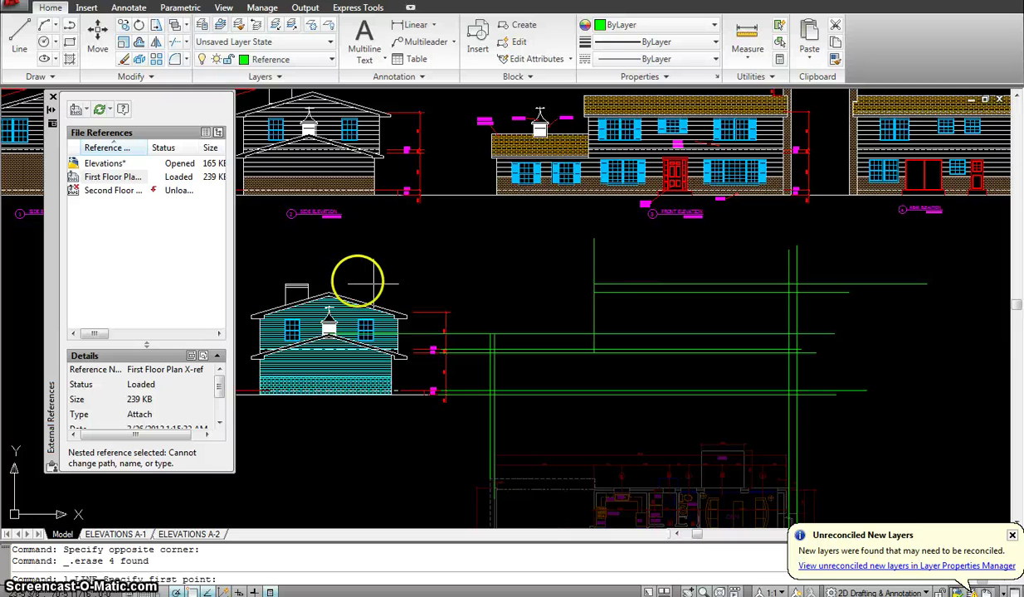
pyautogui.click(330, 292)
pyautogui.press('Escape')
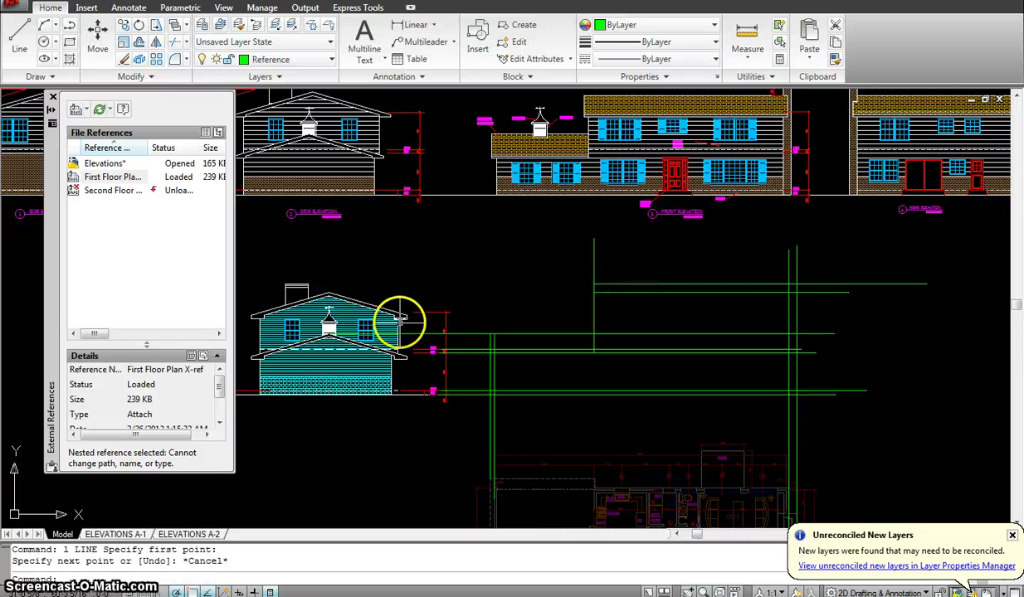
# Draw a horizontal projection line from the side elevation's upper roof eave across the front elevation's vertical reference lines
pyautogui.scroll(2, 400, 320)
pyautogui.press('Return')
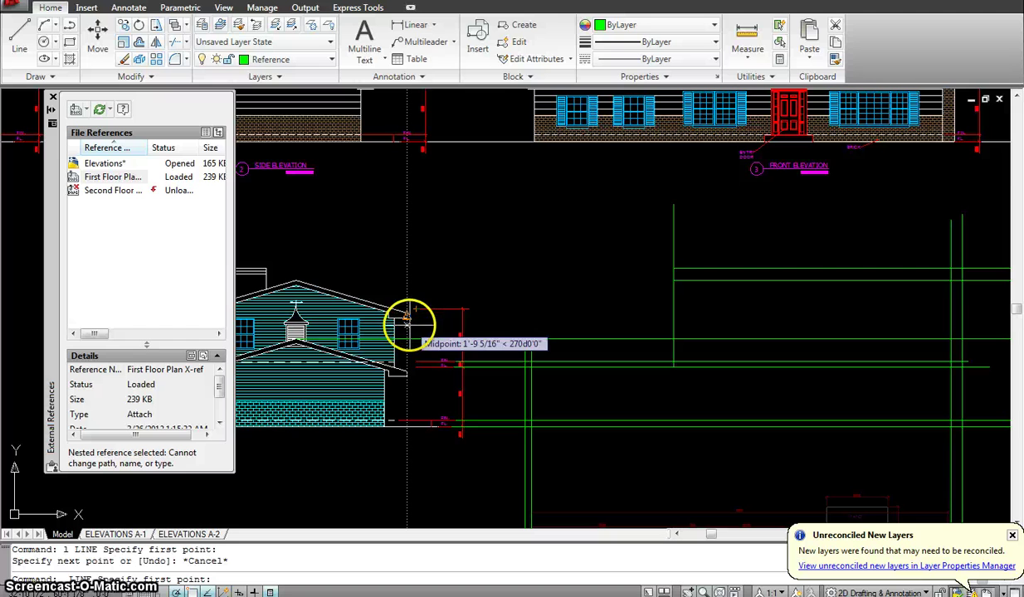
pyautogui.click(408, 317)
pyautogui.scroll(-2, 470, 296)
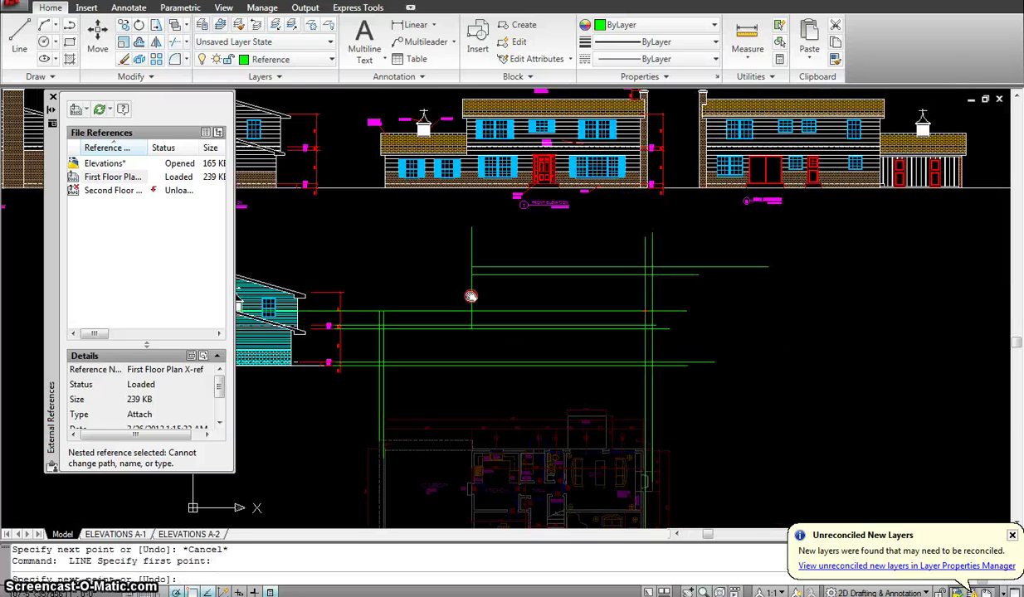
pyautogui.click(674, 295)
pyautogui.press('Escape')
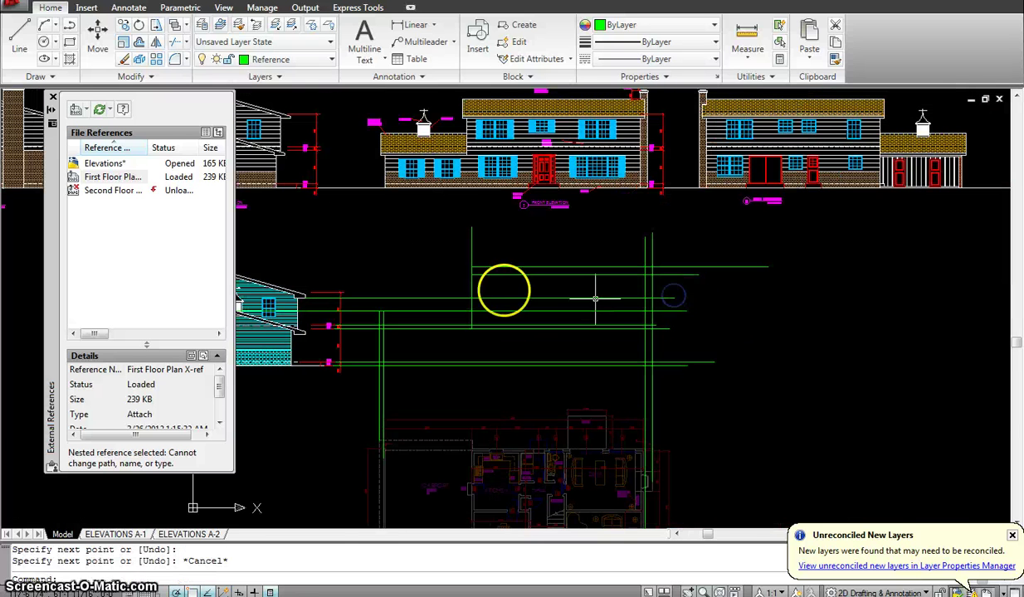
# Trim the upper eave line so it runs only from the kitchen wall line to the outermost vertical line at the chimney end
pyautogui.write('tr')
pyautogui.press('Return')
pyautogui.click(734, 390)
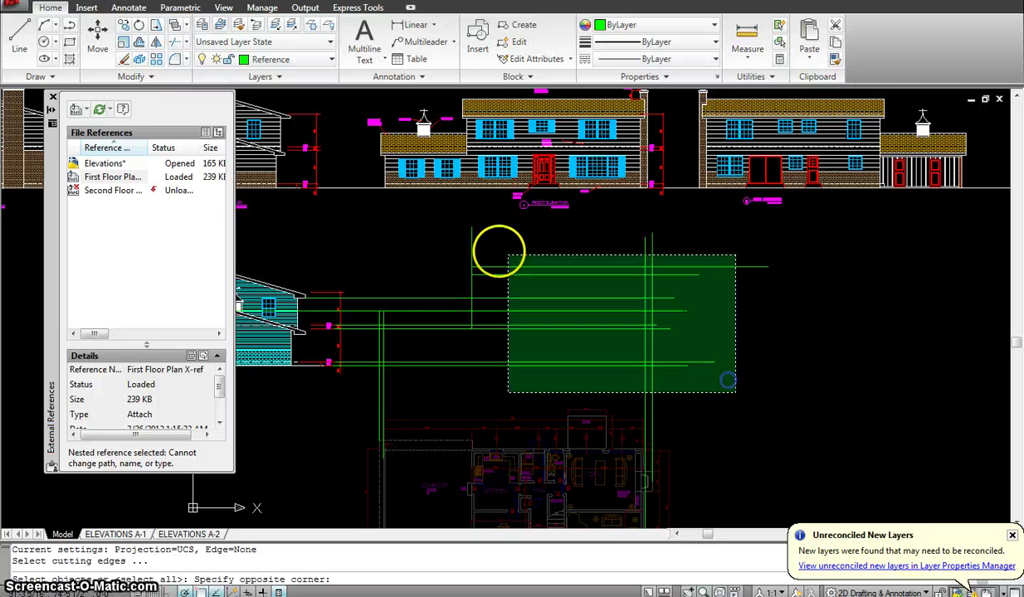
pyautogui.click(407, 226)
pyautogui.press('Return')
pyautogui.click(436, 289)
pyautogui.click(423, 301)
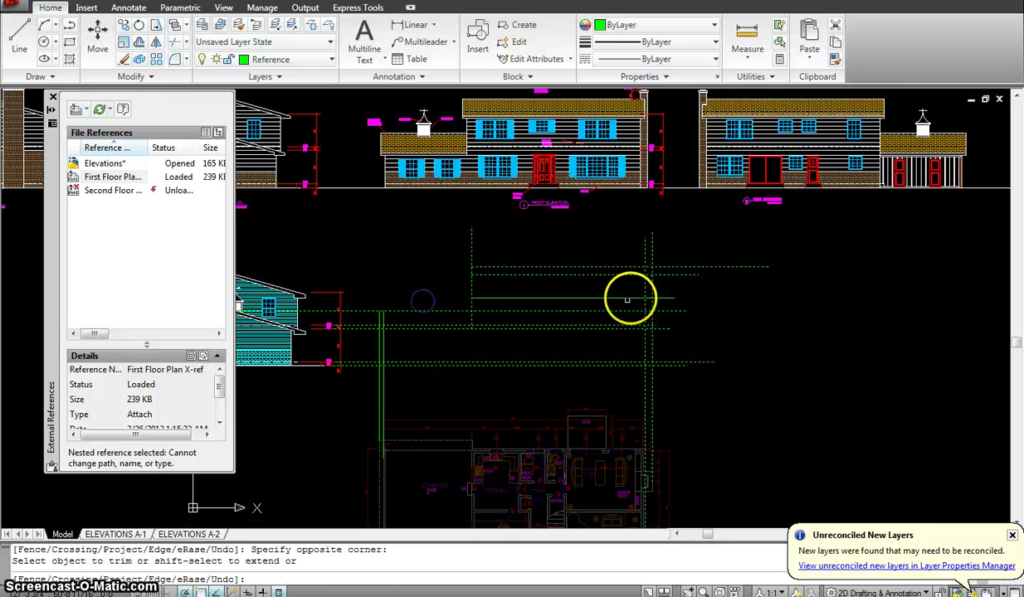
pyautogui.moveTo(678, 293); pyautogui.dragTo(664, 296)
pyautogui.press('Escape')
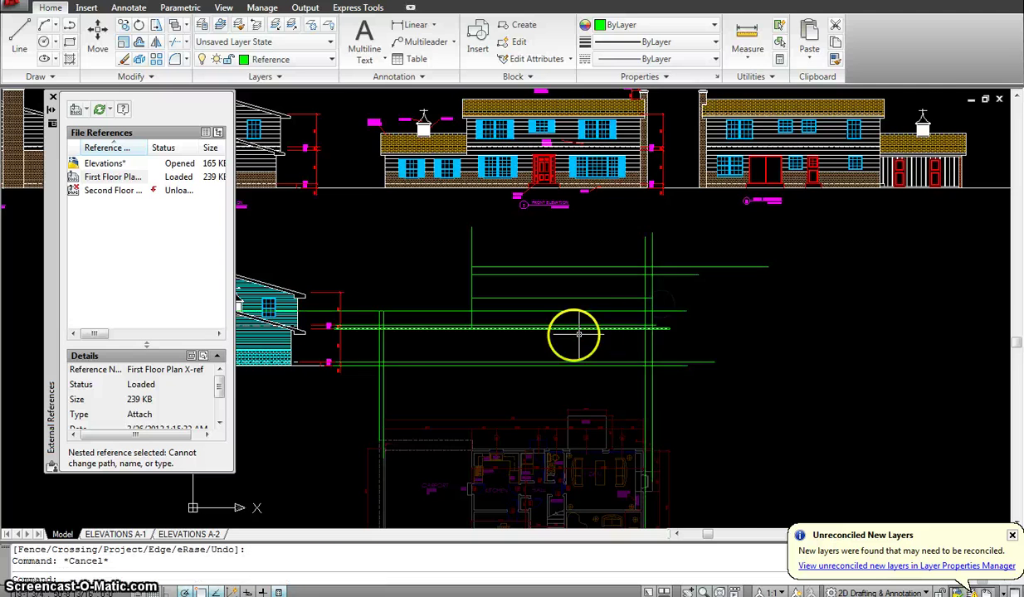
pyautogui.moveTo(575, 335)
pyautogui.mouseDown(button='middle')
pyautogui.moveTo(647, 316)
pyautogui.moveTo(637, 351)
pyautogui.mouseUp(button='middle')
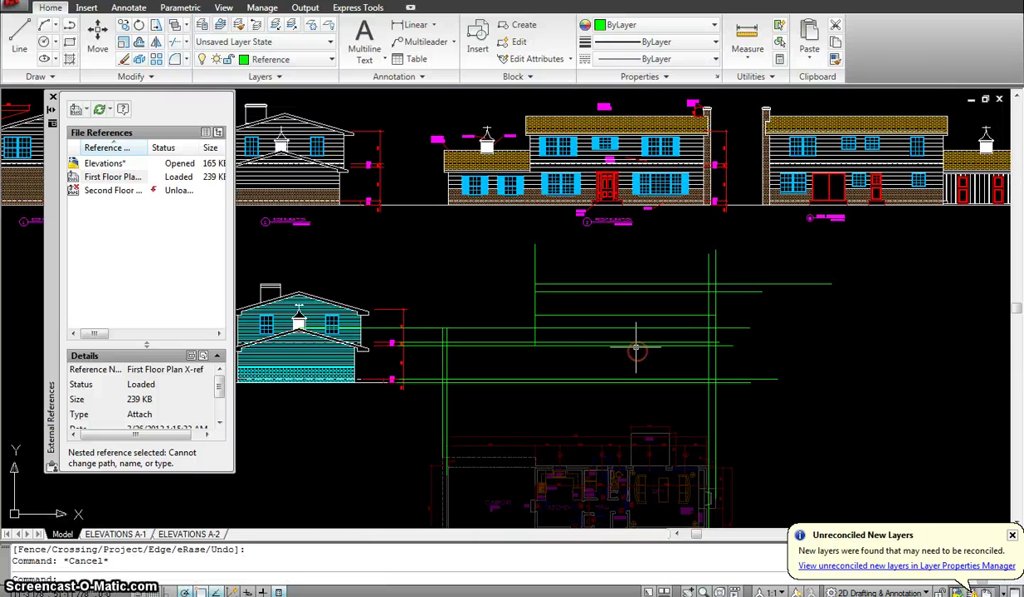
pyautogui.click(612, 317)
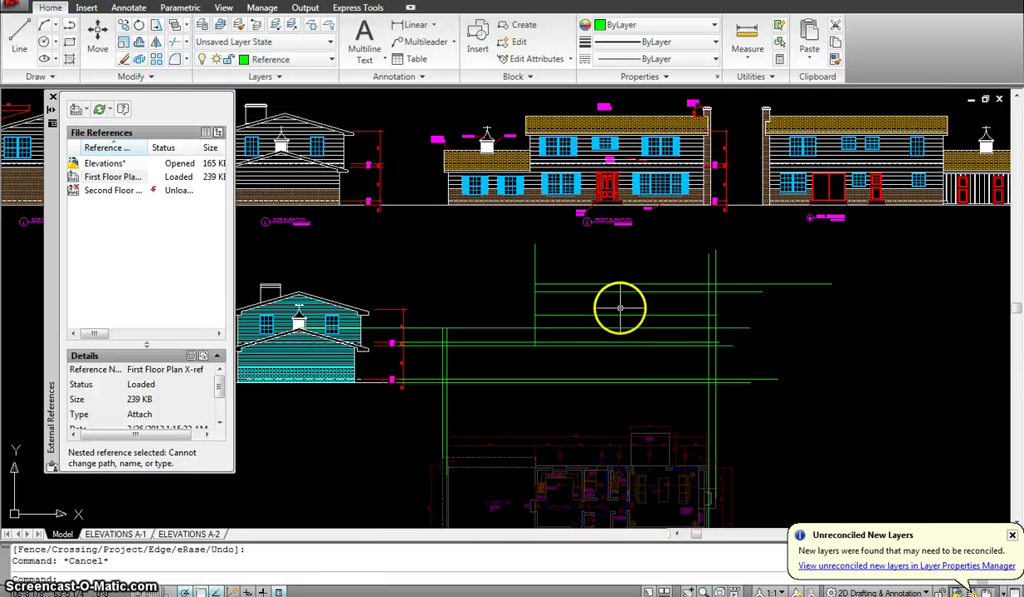
pyautogui.scroll(2, 735, 309)
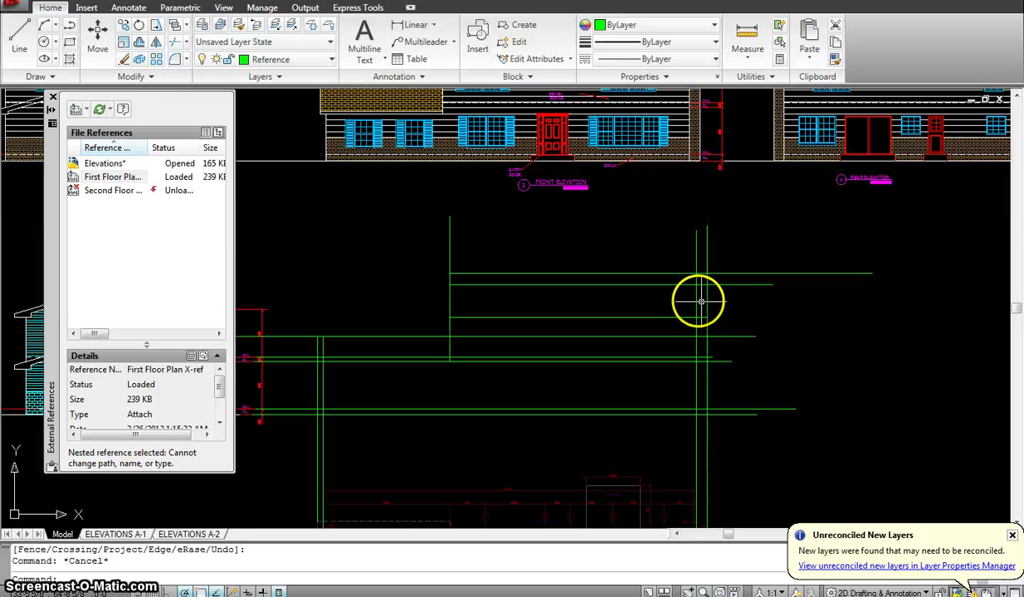
pyautogui.moveTo(697, 300)
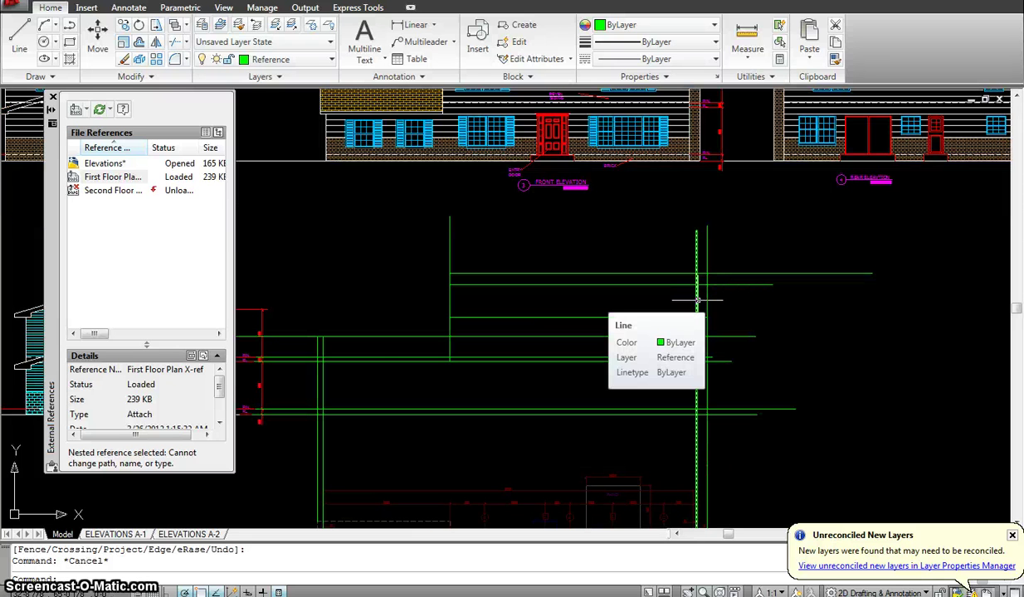
pyautogui.scroll(-3, 676, 307)
pyautogui.scroll(3, 701, 261)
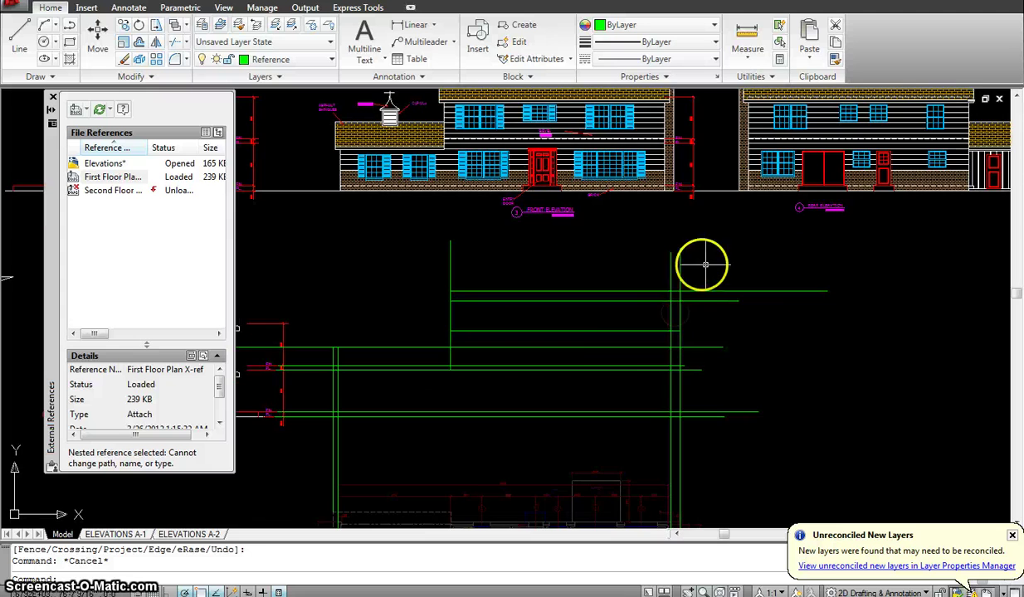
# Draw a horizontal projection line from the side elevation's lower carport eave to just past the kitchen wall line
pyautogui.moveTo(608, 348)
pyautogui.mouseDown(button='middle')
pyautogui.moveTo(646, 370)
pyautogui.moveTo(648, 359)
pyautogui.moveTo(720, 351)
pyautogui.mouseUp(button='middle')
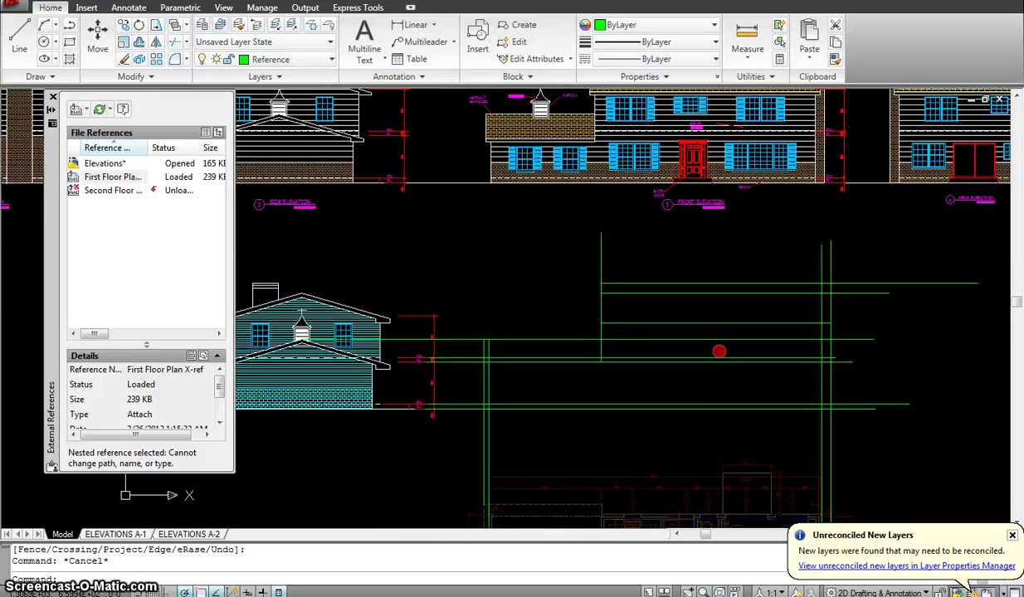
pyautogui.moveTo(466, 370); pyautogui.dragTo(526, 365, button='middle')
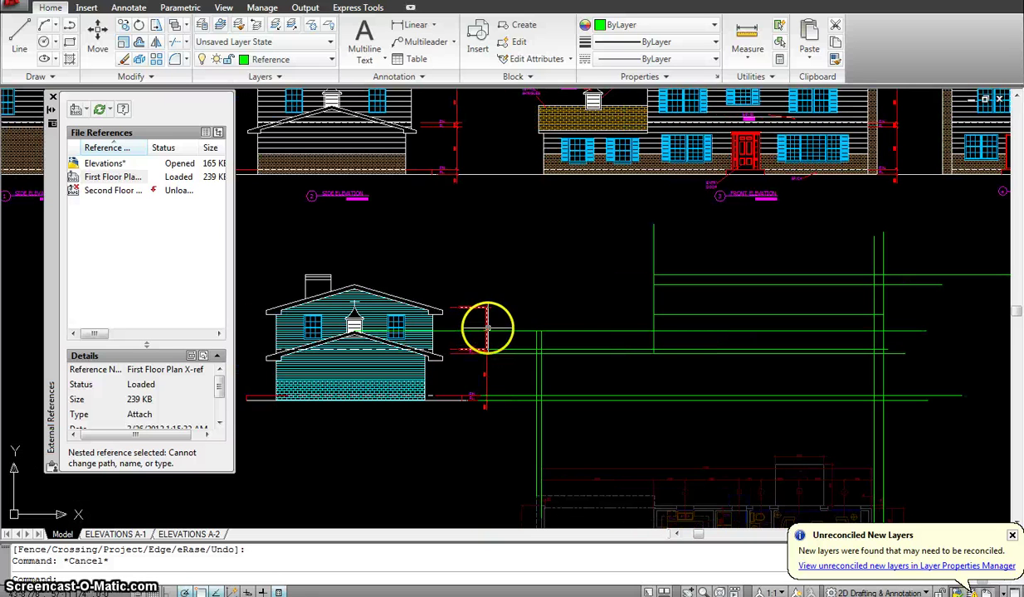
pyautogui.click(442, 360)
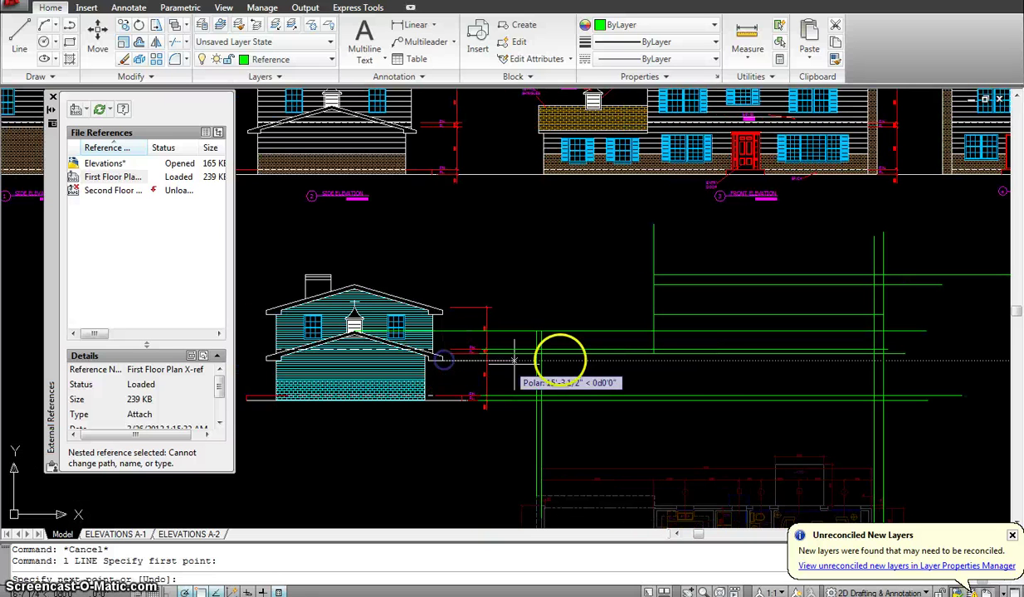
pyautogui.click(658, 360)
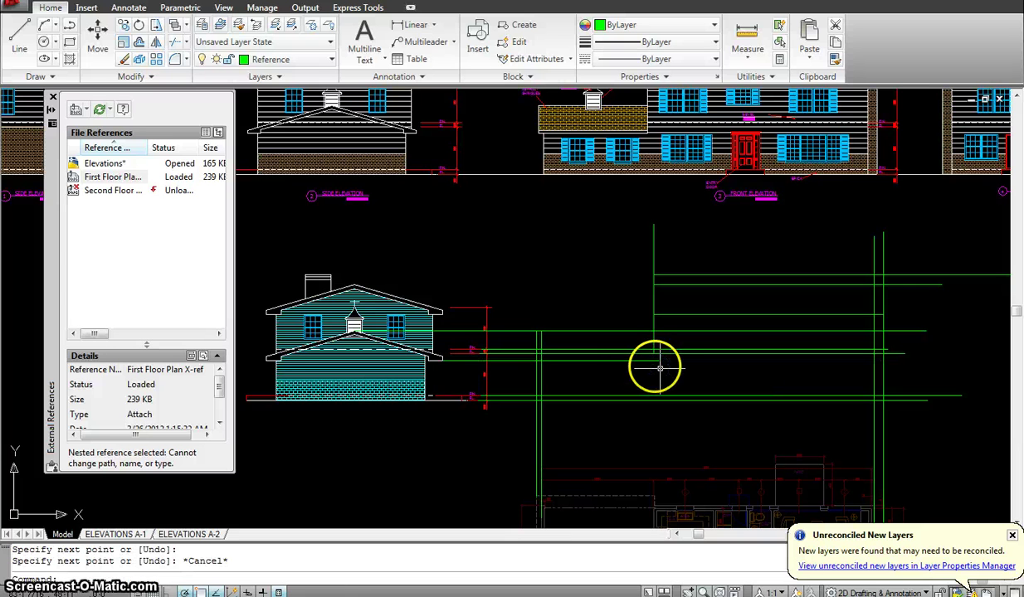
# Fillet the carport eave line with the vertical kitchen wall line to form a closed corner
pyautogui.write('f')
pyautogui.press('Return')
pyautogui.click(642, 360)
pyautogui.click(653, 342)
pyautogui.press('Escape')
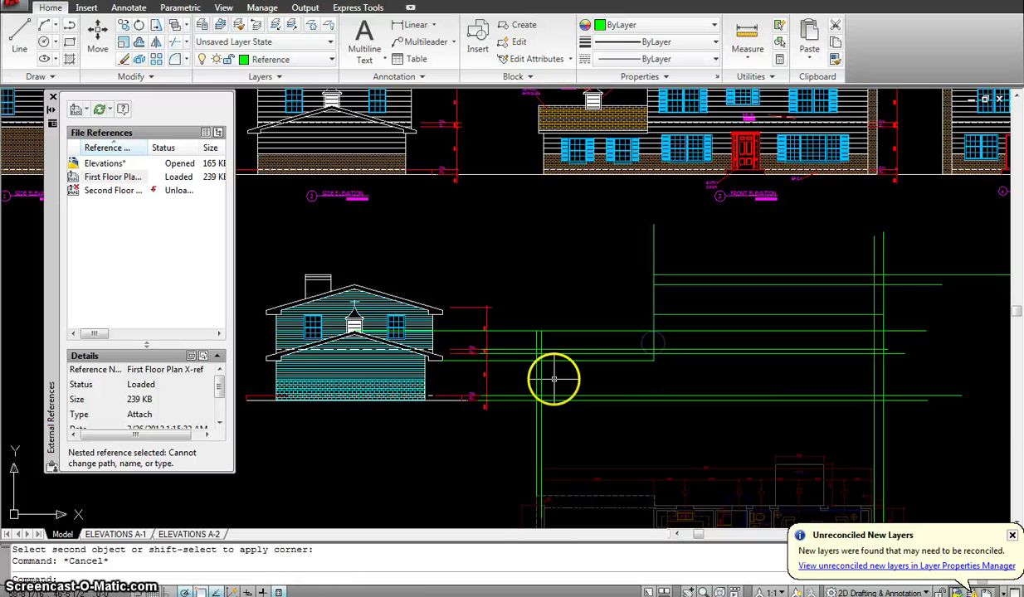
# Trim the carport ridge, second-floor level and carport eave lines where they extend outside the carport's roof overhang line
pyautogui.write('tr')
pyautogui.press('Return')
pyautogui.click(574, 374)
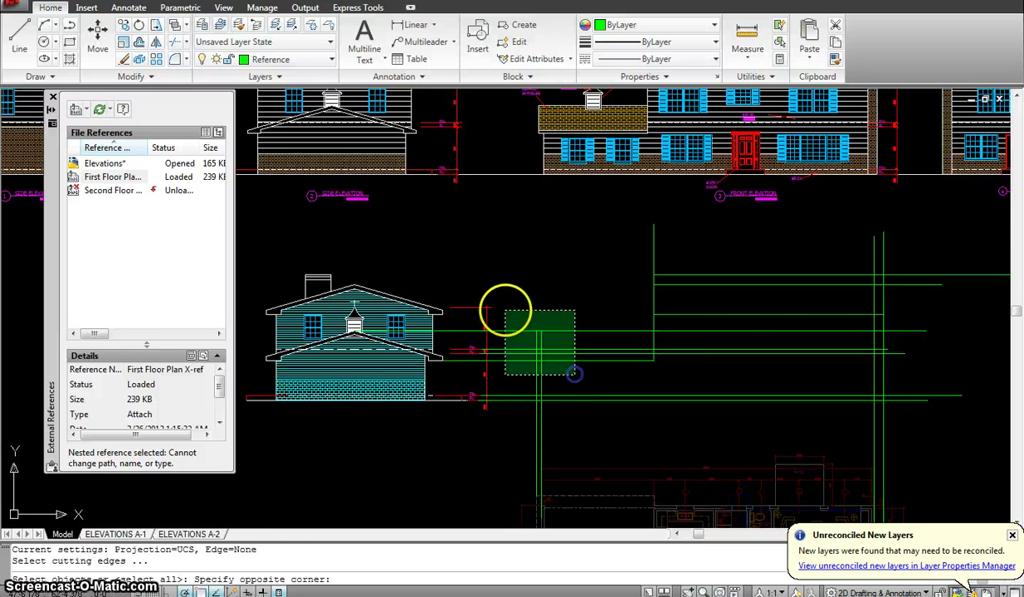
pyautogui.click(506, 311)
pyautogui.press('Return')
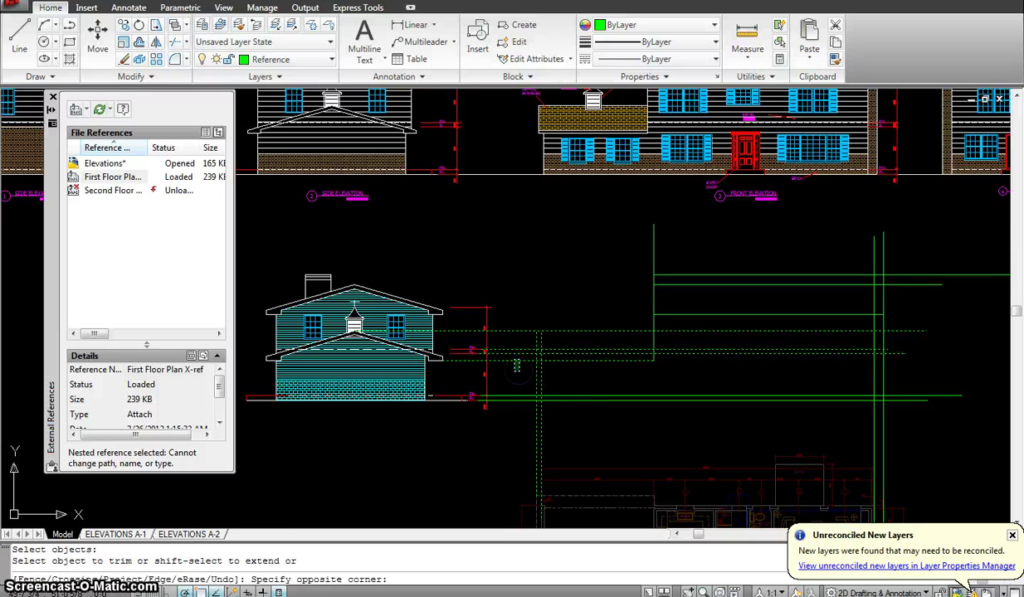
pyautogui.click(517, 361)
pyautogui.click(523, 365)
pyautogui.click(521, 324)
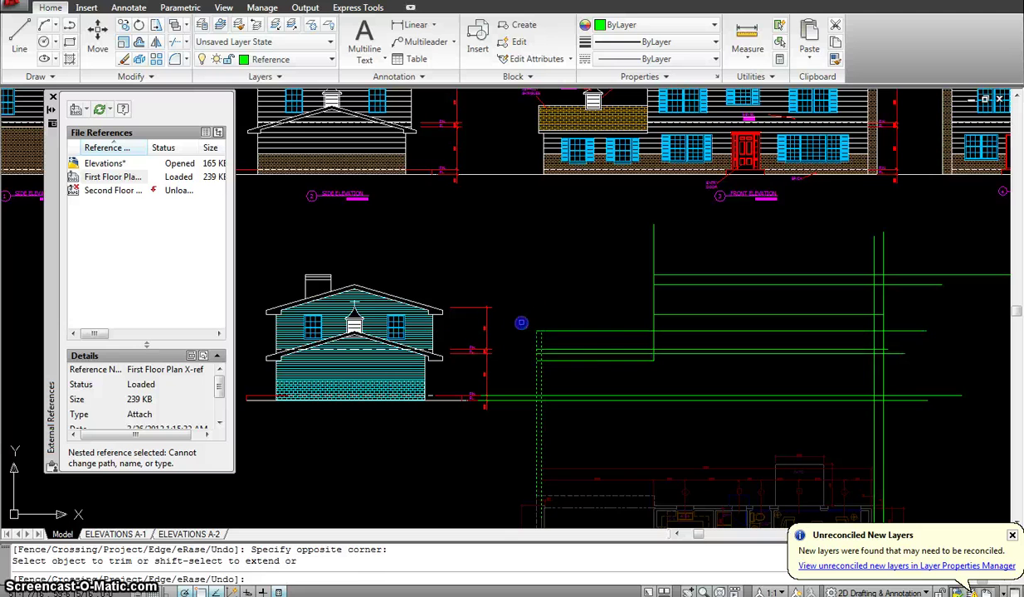
pyautogui.press('Escape')
# Shorten the carport's outer overhang line by stretching its lower end up to the carport eave line
pyautogui.moveTo(596, 354); pyautogui.dragTo(511, 341, button='middle')
pyautogui.moveTo(625, 350)
pyautogui.mouseDown(button='middle')
pyautogui.moveTo(617, 327)
pyautogui.moveTo(663, 325)
pyautogui.moveTo(637, 339)
pyautogui.moveTo(636, 352)
pyautogui.mouseUp(button='middle')
pyautogui.scroll(-3, 642, 348)
pyautogui.scroll(2, 642, 348)
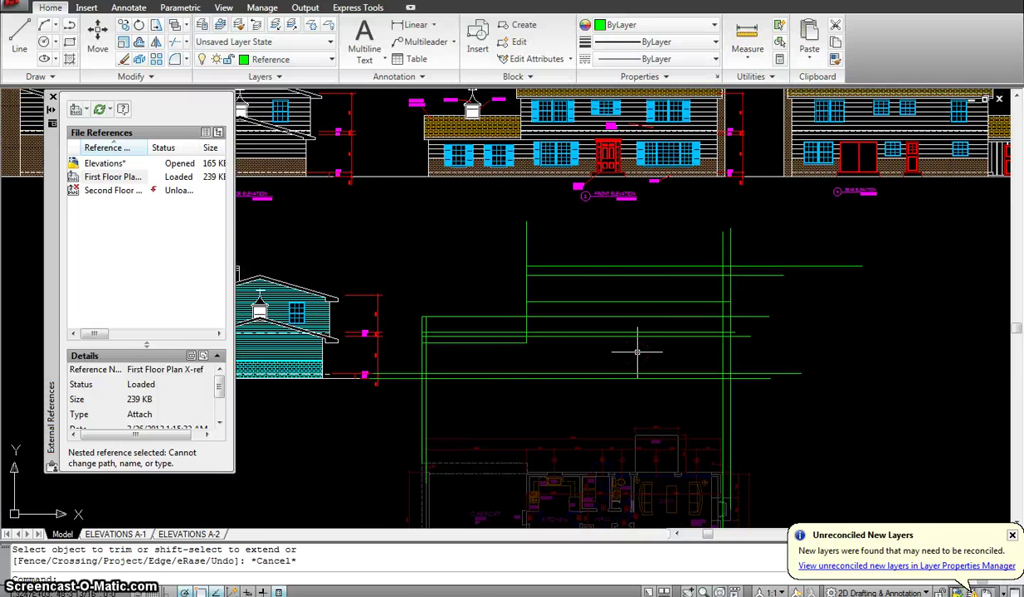
pyautogui.click(422, 356)
pyautogui.click(422, 463)
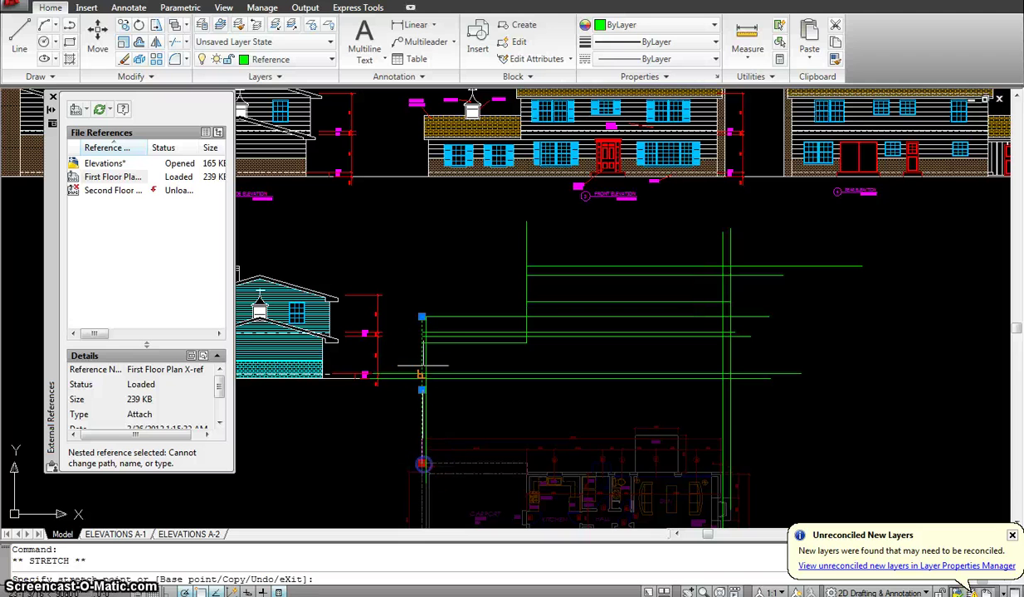
pyautogui.press('Escape')
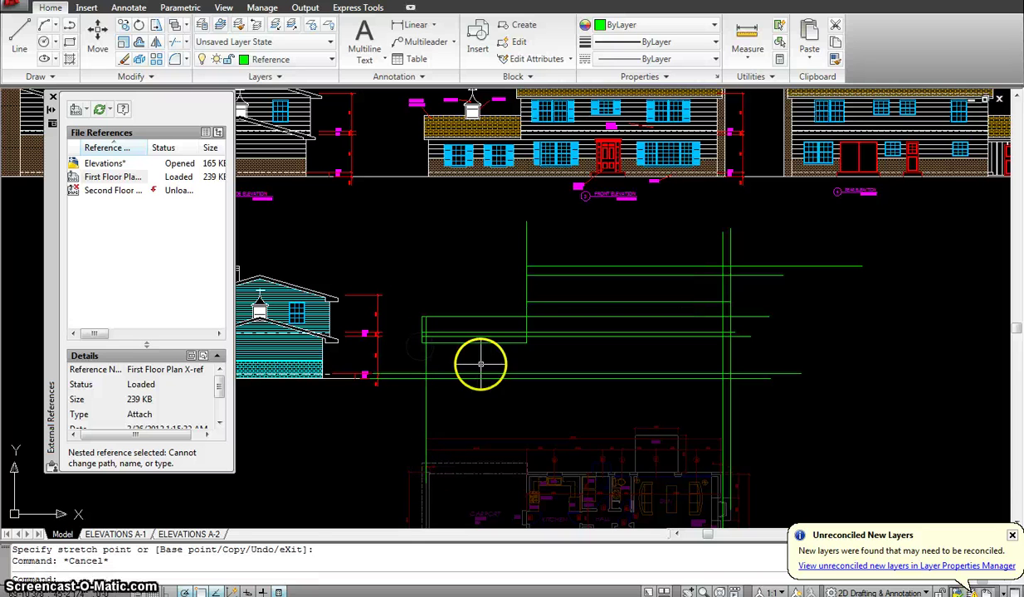
# Make the Elevation layer current
pyautogui.click(259, 60)
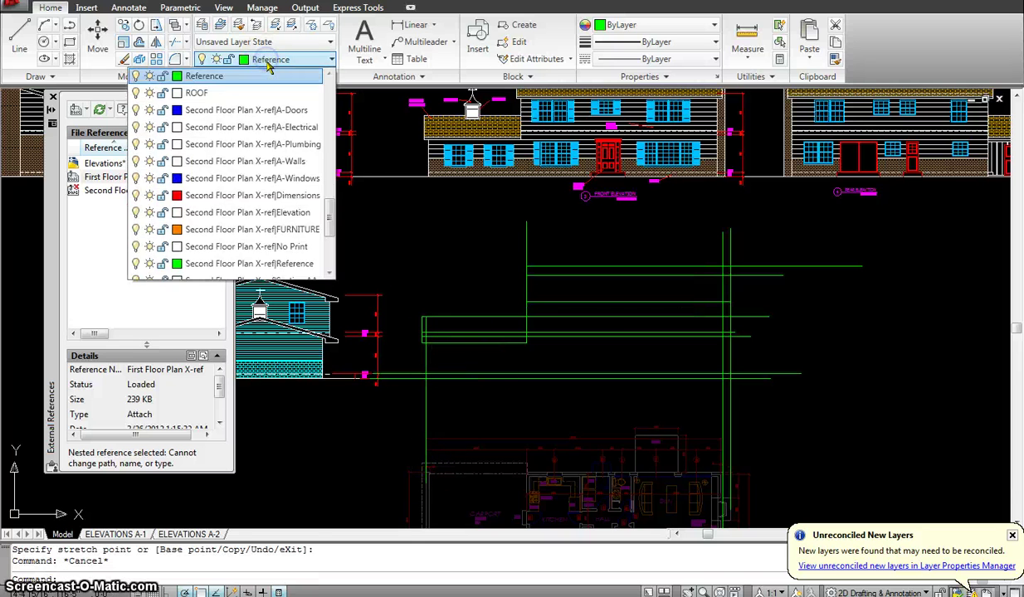
pyautogui.moveTo(329, 220); pyautogui.dragTo(329, 79)
pyautogui.click(212, 180)
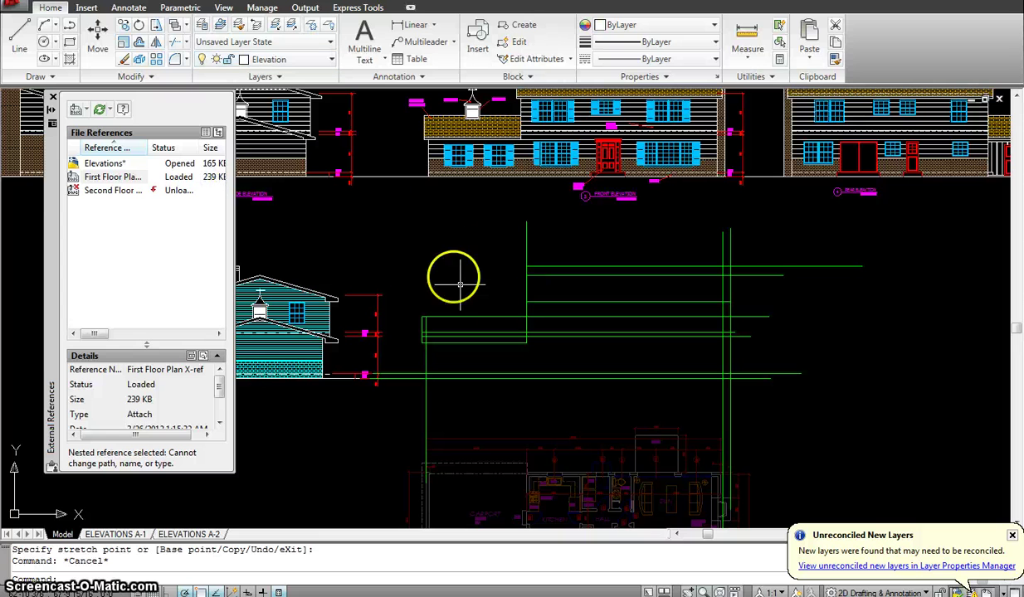
pyautogui.press('Escape')
# Trace the carport outline from the ground line up the wall to the eave, out to the overhang, up to the ridge and across to the house
pyautogui.write('l LINE Specify first point:')
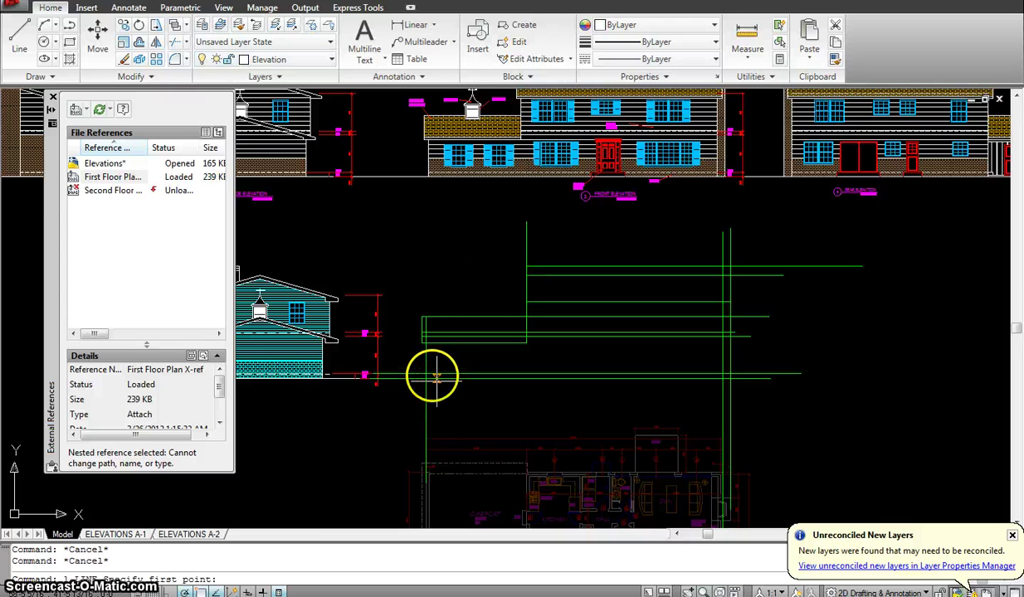
pyautogui.press('Return')
pyautogui.scroll(2, 438, 381)
pyautogui.moveTo(438, 381); pyautogui.dragTo(531, 379, button='middle')
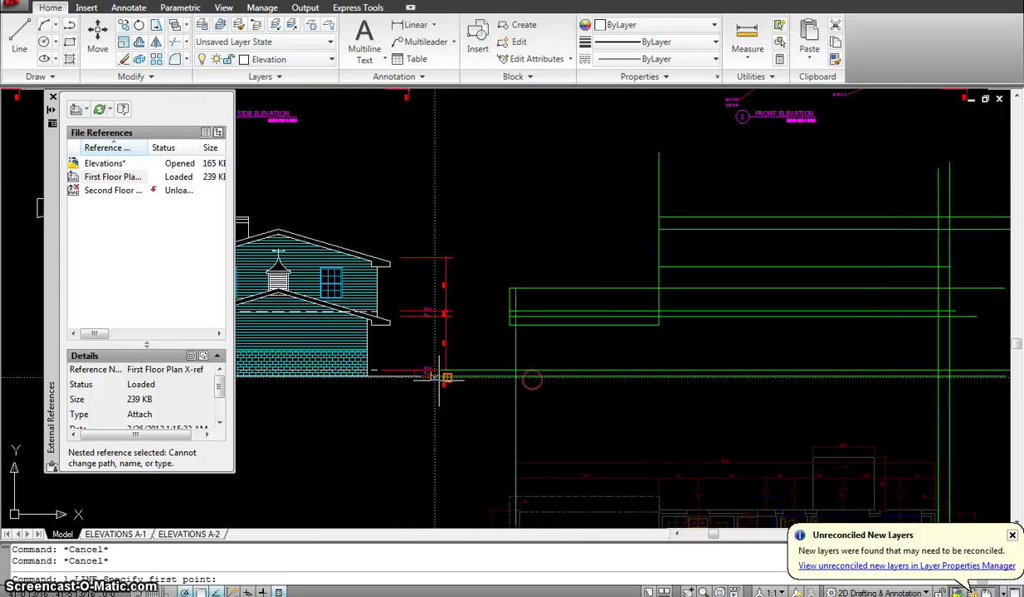
pyautogui.click(516, 377)
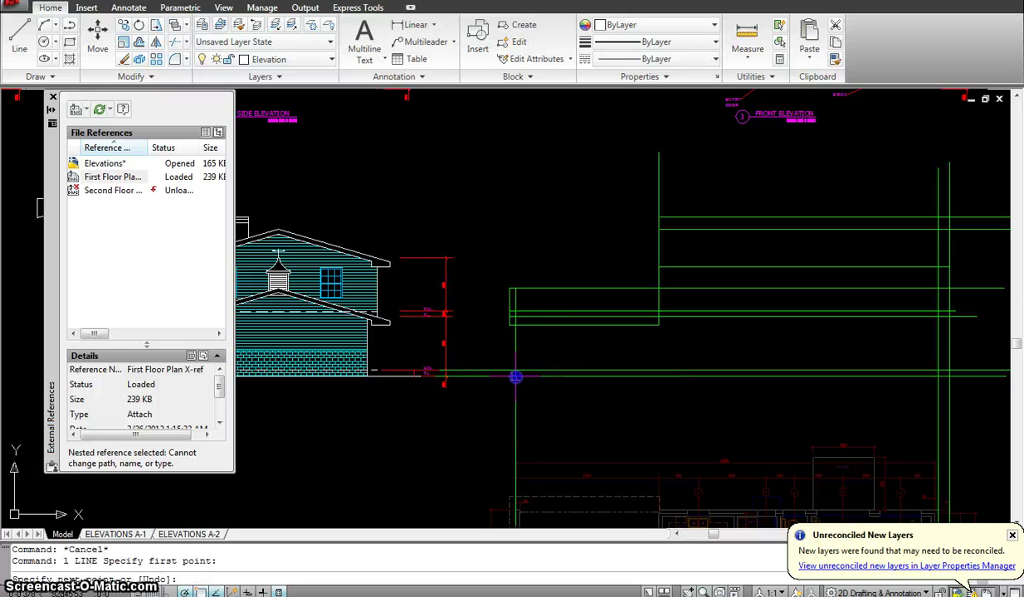
pyautogui.click(516, 326)
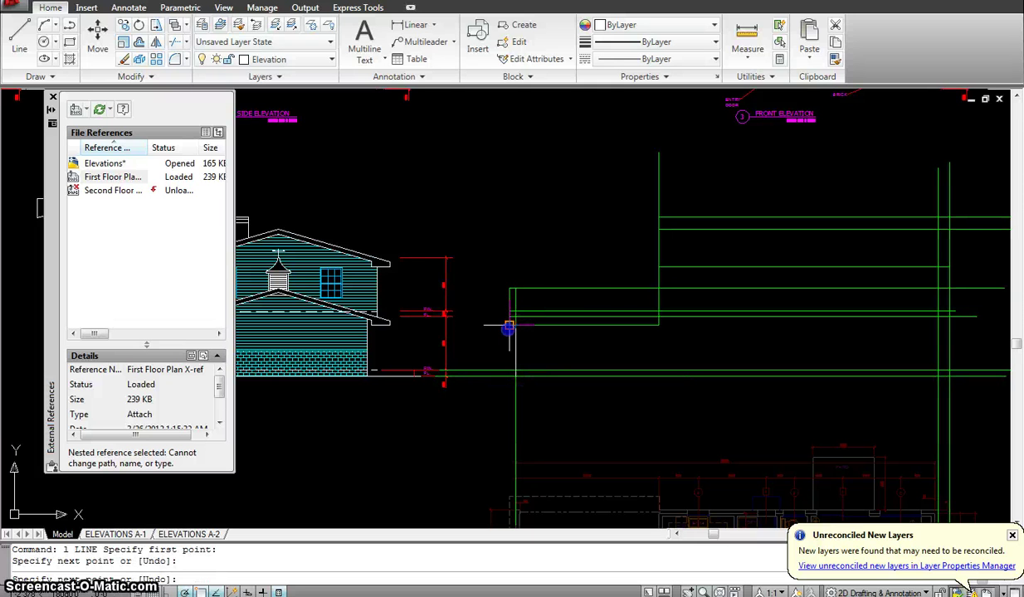
pyautogui.click(509, 325)
pyautogui.click(510, 288)
pyautogui.click(659, 288)
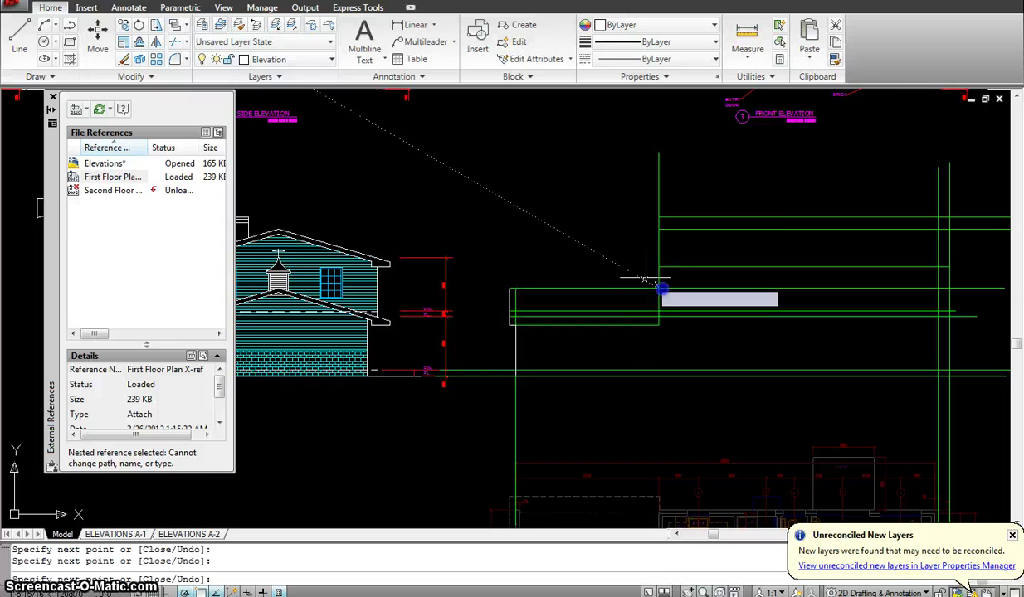
# Try to continue the outline straight up the kitchen wall line to the main ridge line, and undo the last segment
pyautogui.scroll(-3, 656, 286)
pyautogui.scroll(5, 494, 342)
pyautogui.click(528, 350)
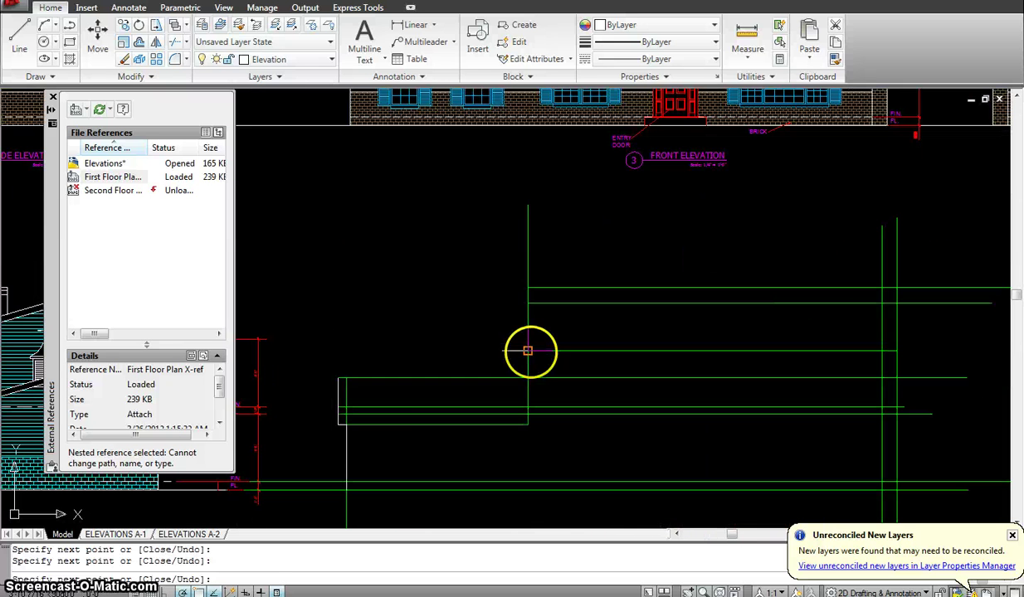
pyautogui.scroll(-3, 507, 346)
pyautogui.scroll(5, 507, 347)
pyautogui.click(514, 317)
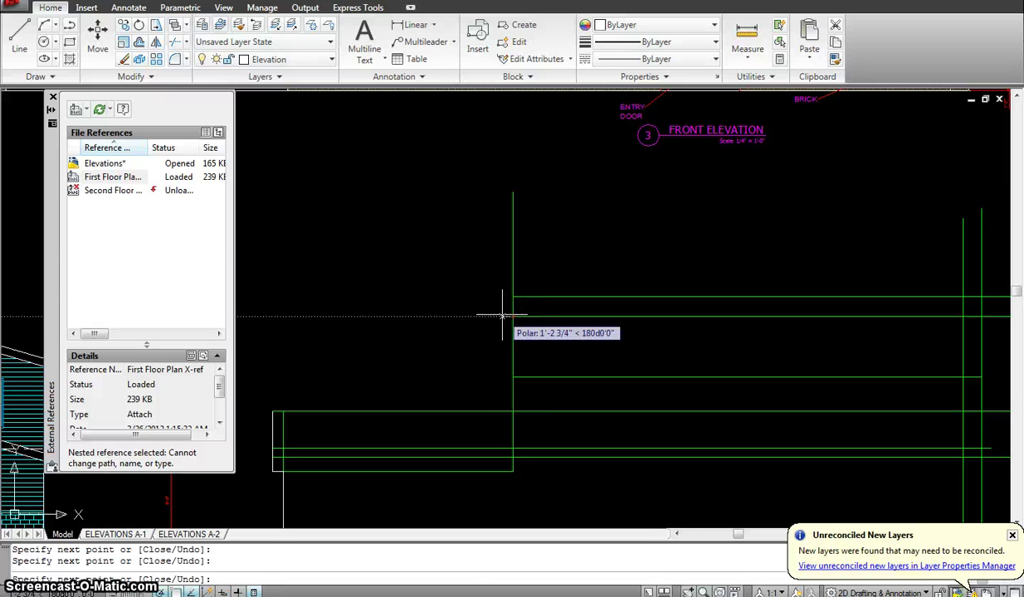
pyautogui.click(513, 330)
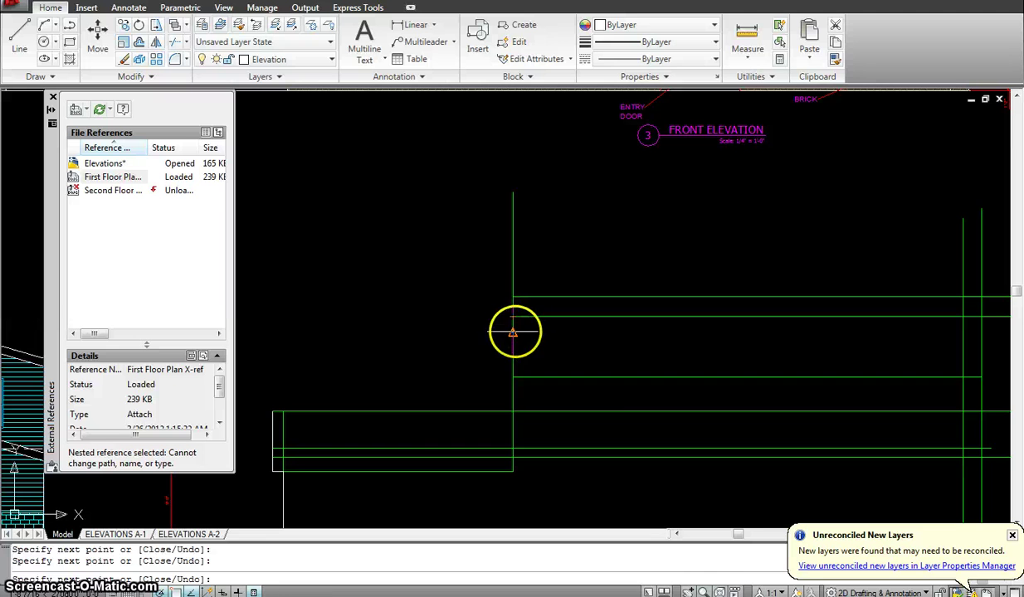
pyautogui.hotkey('ctrl', 'z')
# Start the main roof outline at the eave, running out to an overhang of about 1'-5 5/8" and straight up to the main ridge line
pyautogui.click(512, 376)
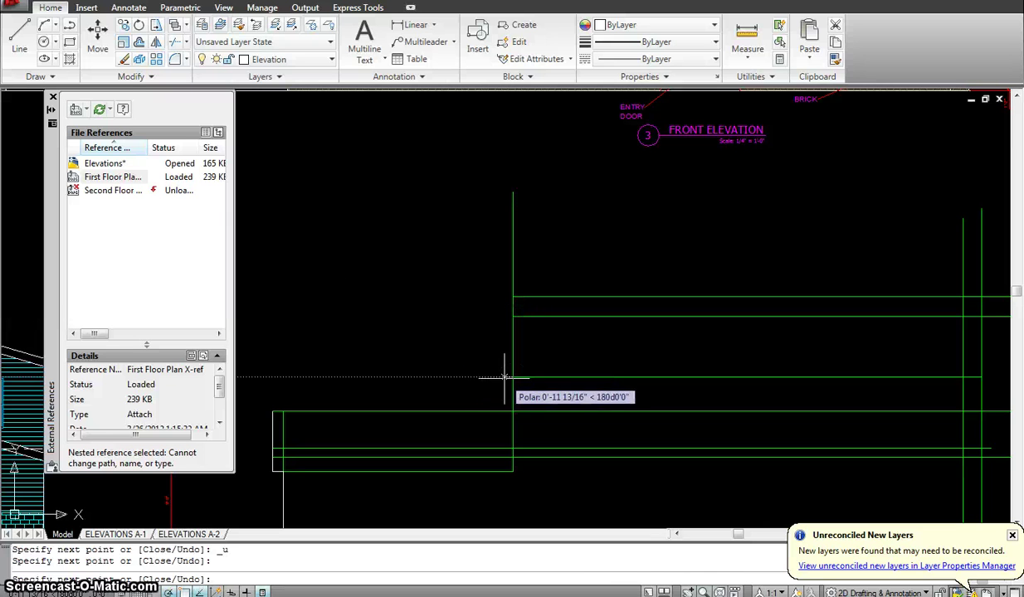
pyautogui.click(501, 375)
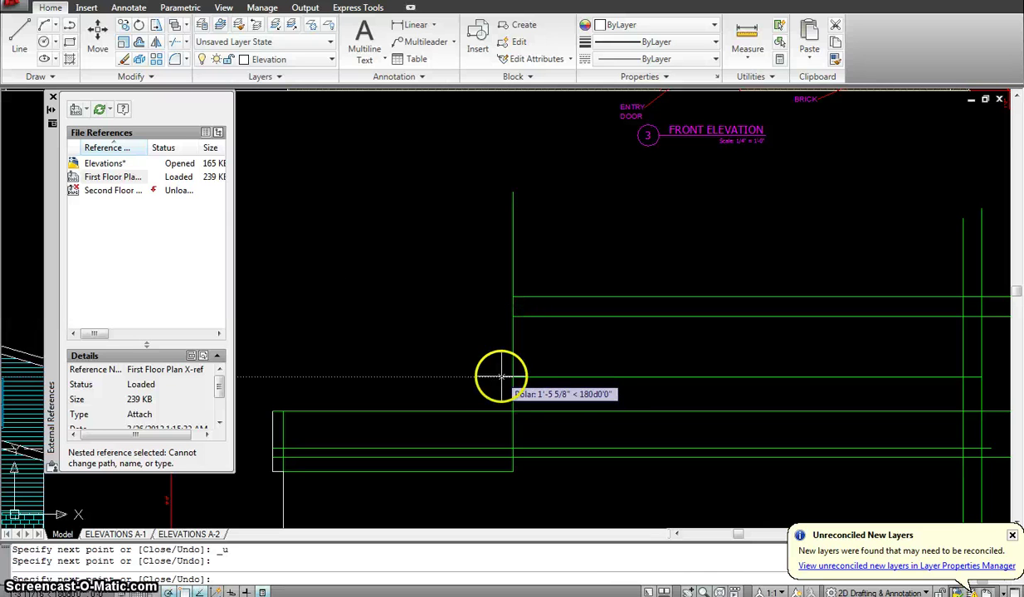
pyautogui.click(501, 317)
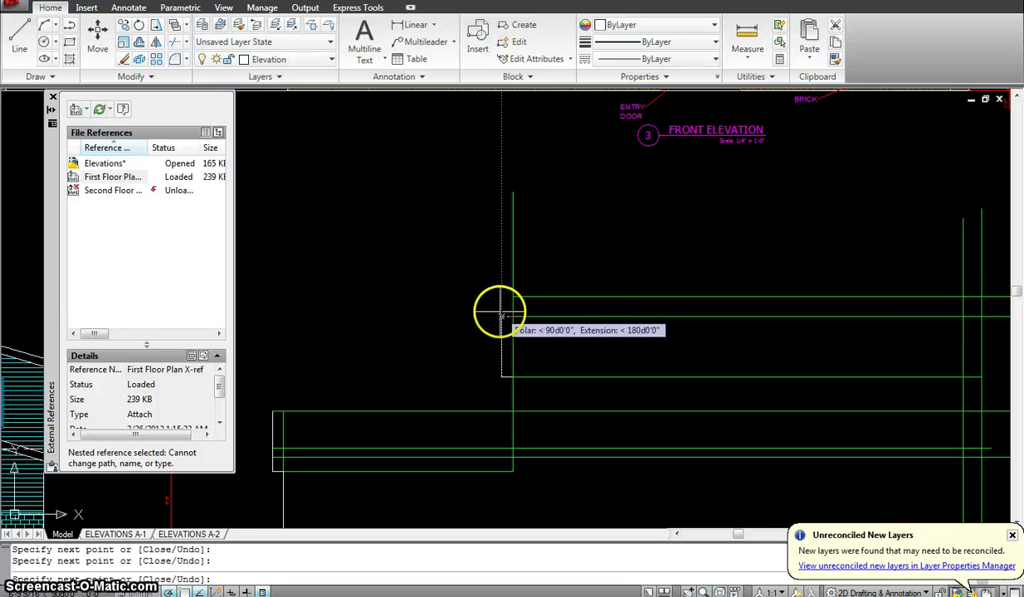
pyautogui.click(501, 317)
# Continue the main roof outline along the ridge to the middle of the chimney, down to the eave, and back to the overhang's lower corner
pyautogui.scroll(-2, 621, 325)
pyautogui.moveTo(621, 327); pyautogui.dragTo(541, 309, button='middle')
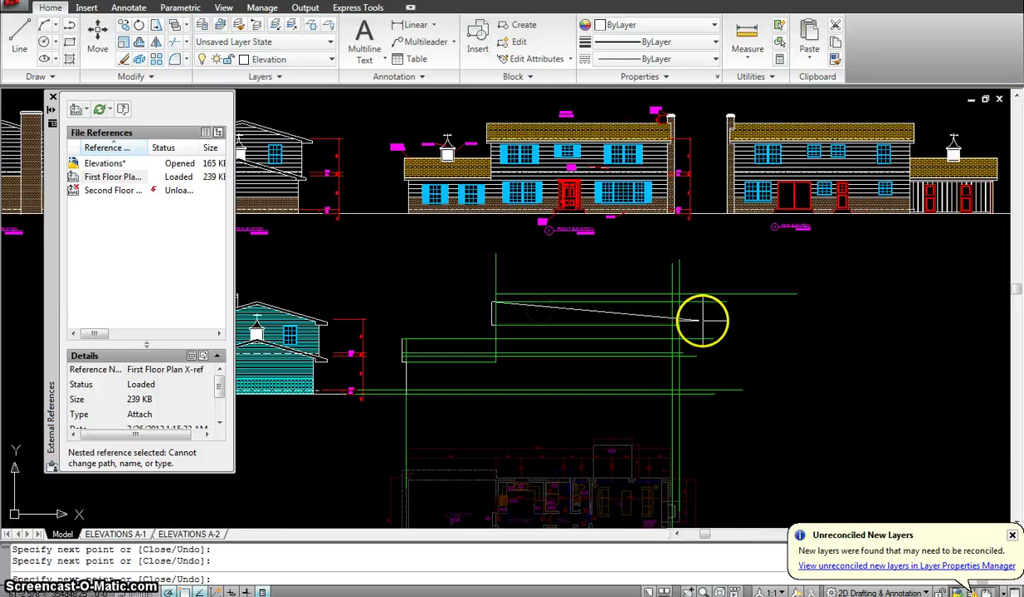
pyautogui.scroll(3, 681, 307)
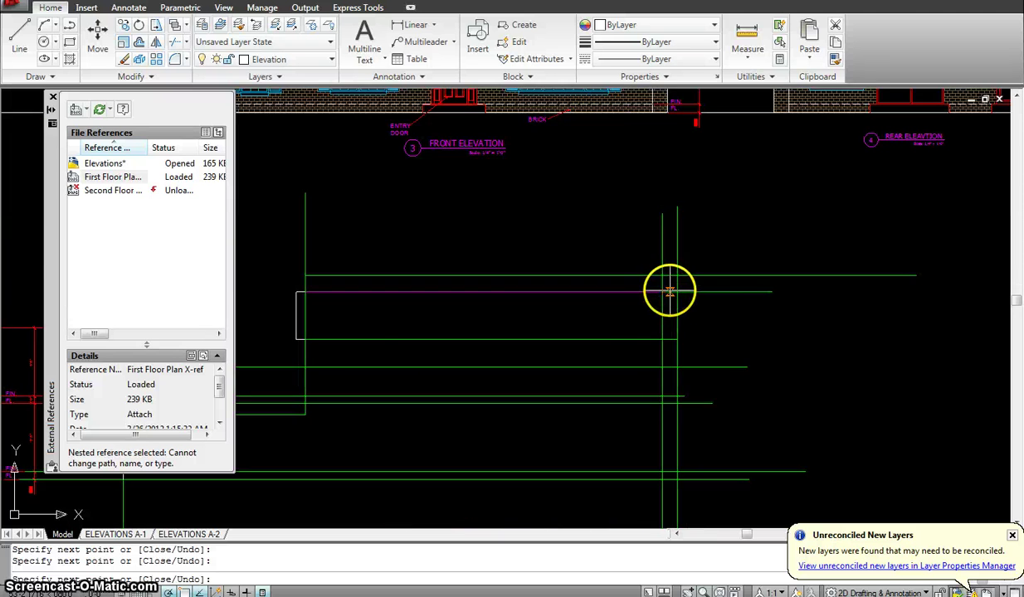
pyautogui.scroll(2, 669, 291)
pyautogui.scroll(-3, 664, 382)
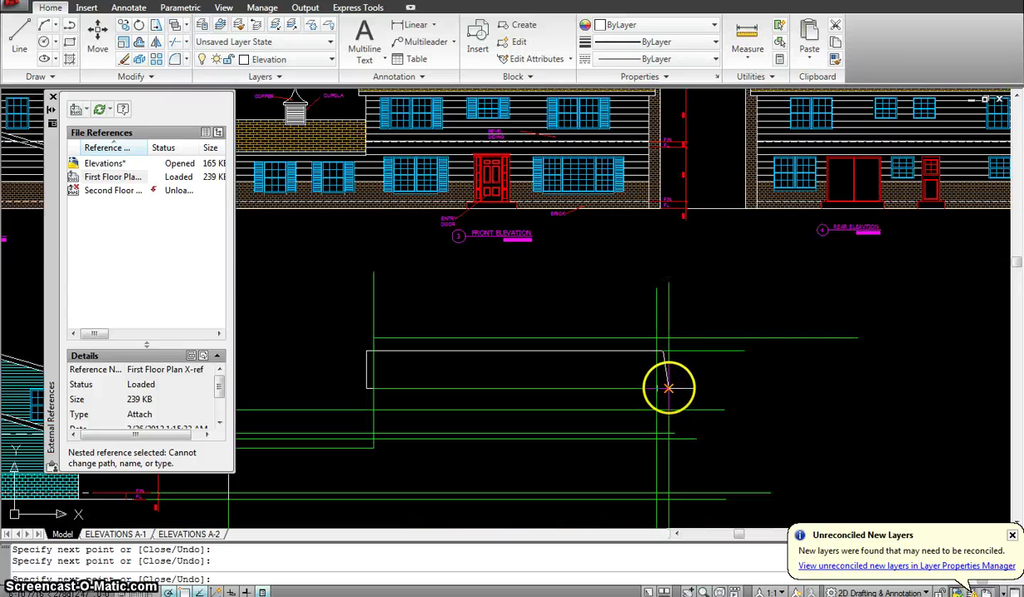
pyautogui.scroll(1, 674, 380)
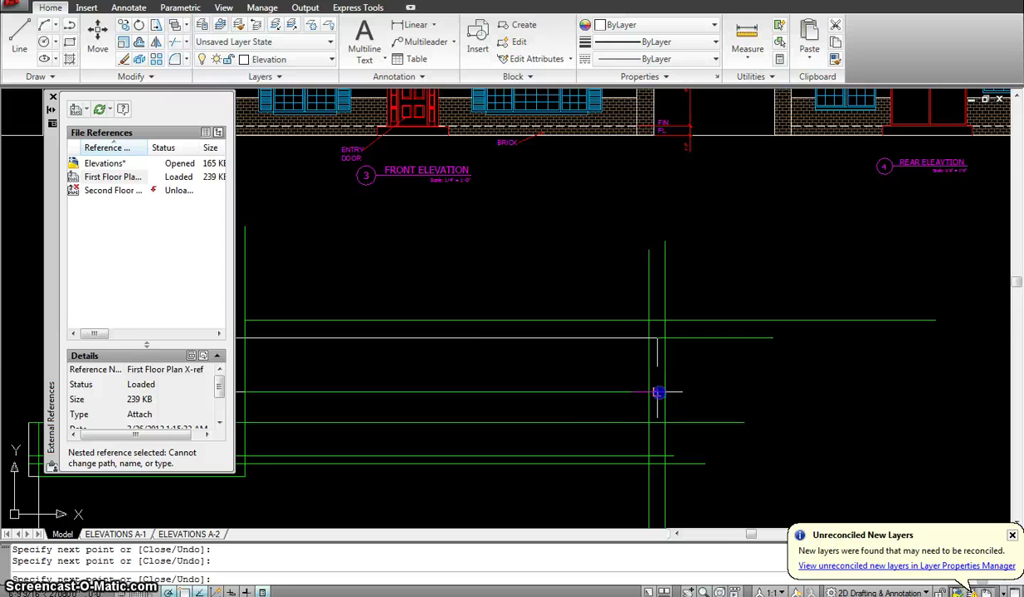
pyautogui.moveTo(589, 395); pyautogui.dragTo(830, 388, button='middle')
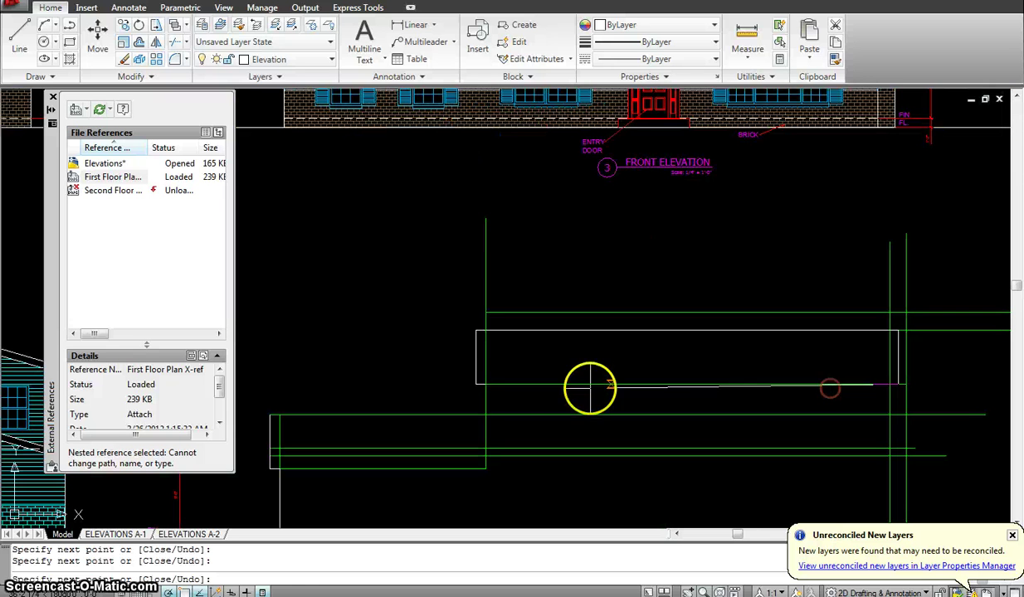
pyautogui.click(476, 385)
pyautogui.press('Escape')
# Draw the kitchen wall line from the main eave down to the carport eave, and erase the vertical reference line behind it
pyautogui.scroll(-2, 542, 332)
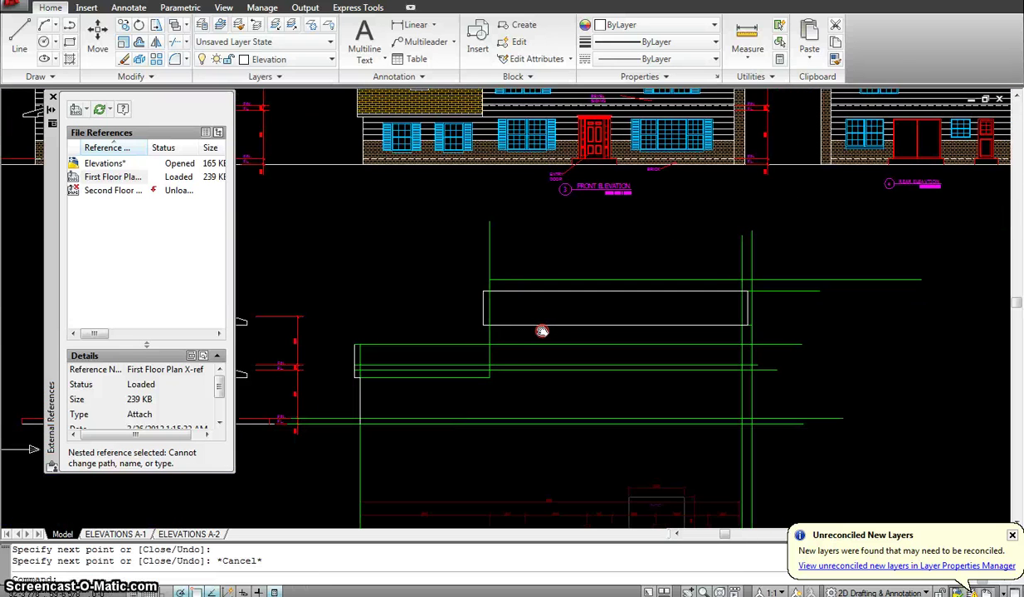
pyautogui.scroll(2, 451, 321)
pyautogui.scroll(-3, 564, 340)
pyautogui.moveTo(587, 361); pyautogui.dragTo(589, 379, button='middle')
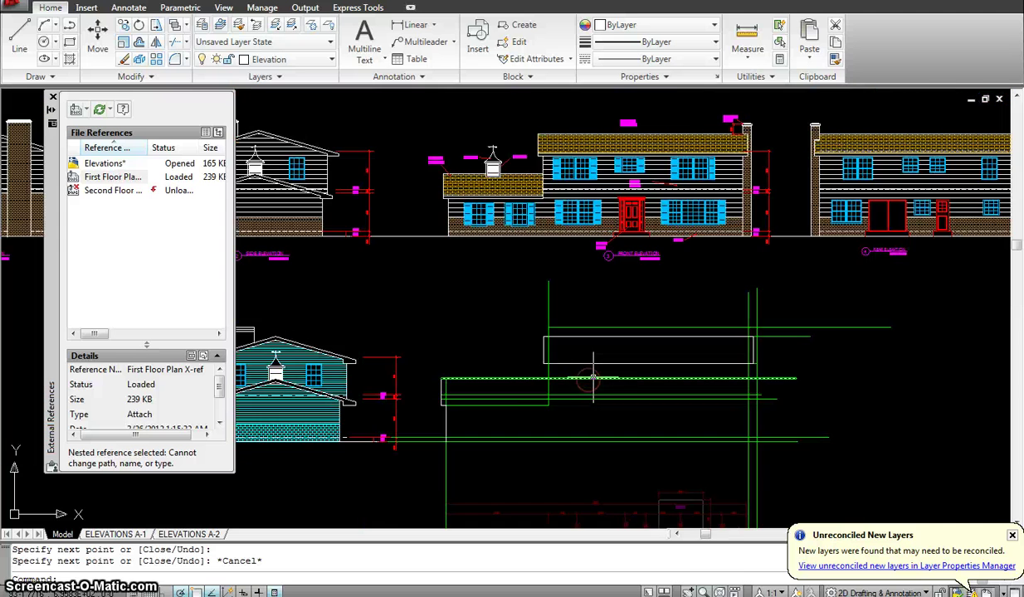
pyautogui.scroll(2, 592, 377)
pyautogui.click(528, 359)
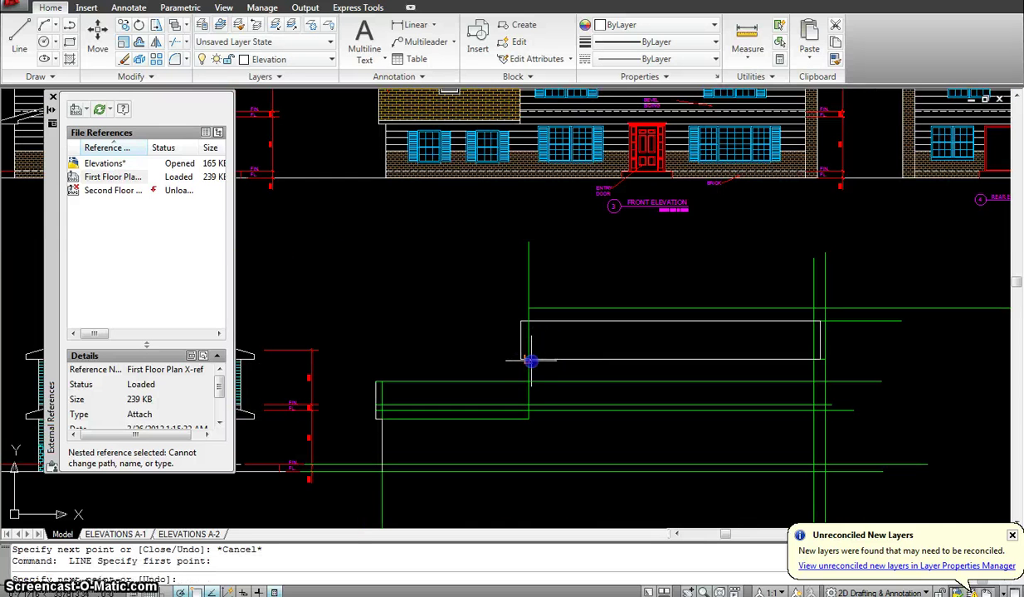
pyautogui.press('Return')
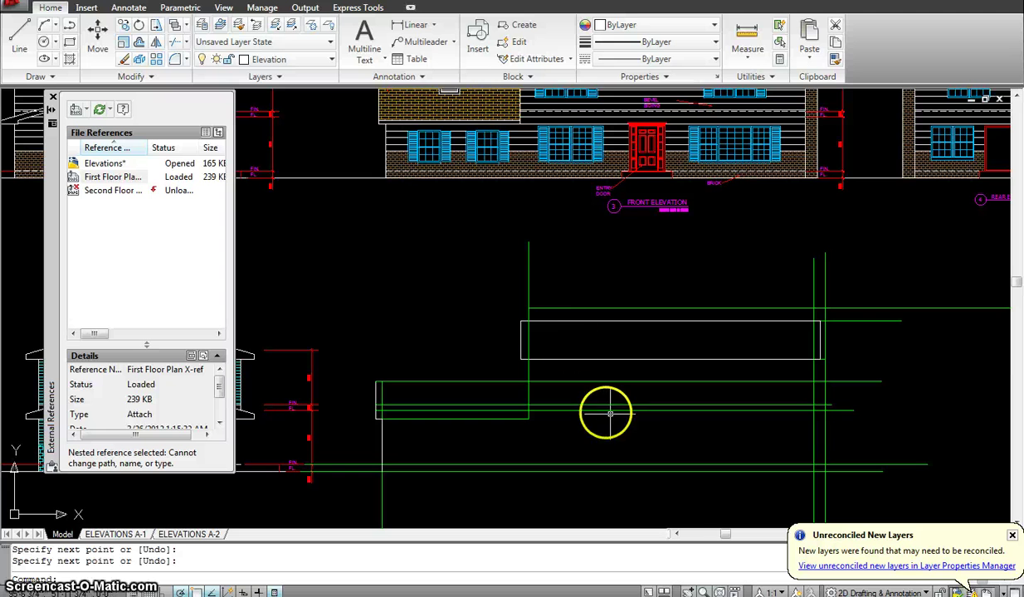
pyautogui.click(455, 228)
pyautogui.click(590, 304)
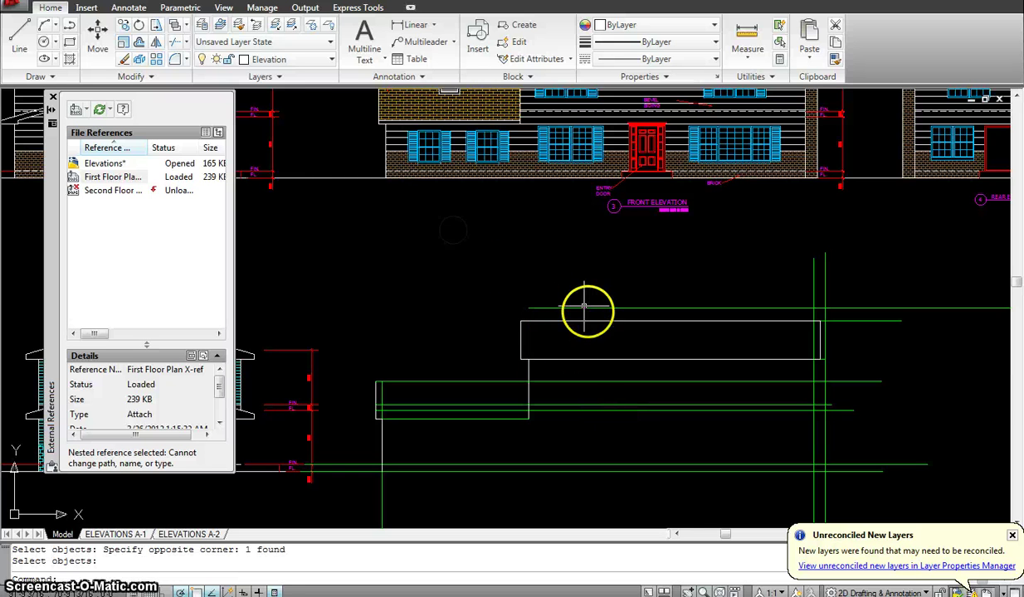
pyautogui.scroll(1, 576, 312)
pyautogui.scroll(-2, 585, 312)
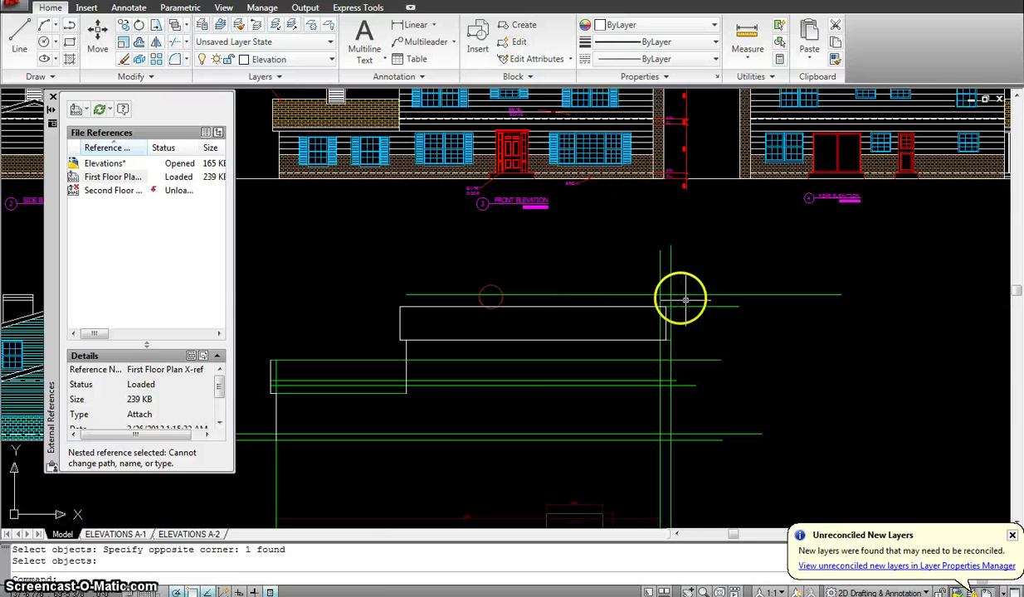
pyautogui.scroll(4, 680, 296)
pyautogui.scroll(-3, 720, 302)
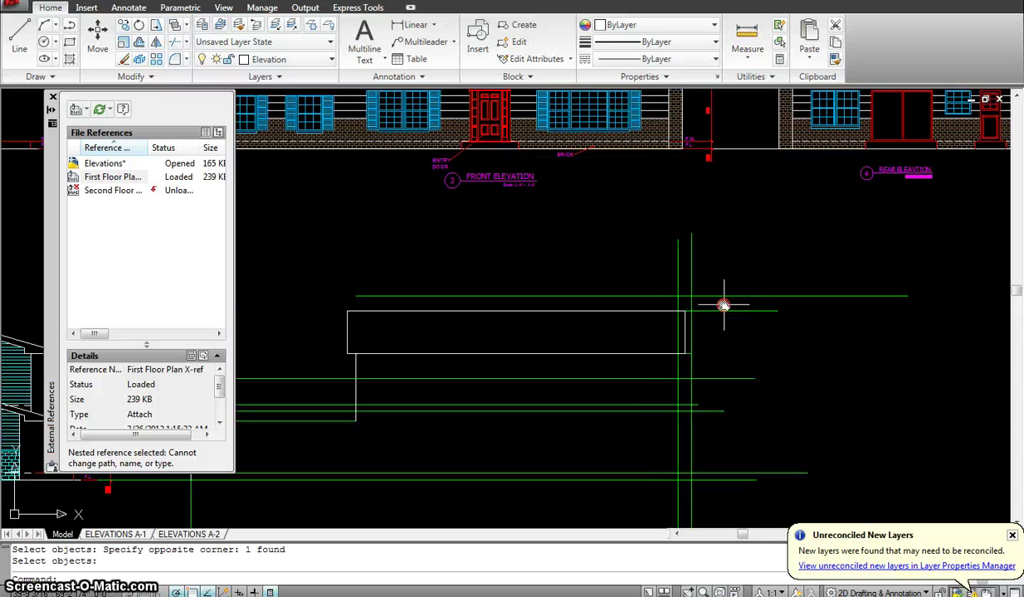
pyautogui.scroll(-2, 673, 245)
pyautogui.moveTo(673, 247); pyautogui.dragTo(677, 295, button='middle')
pyautogui.scroll(4, 671, 294)
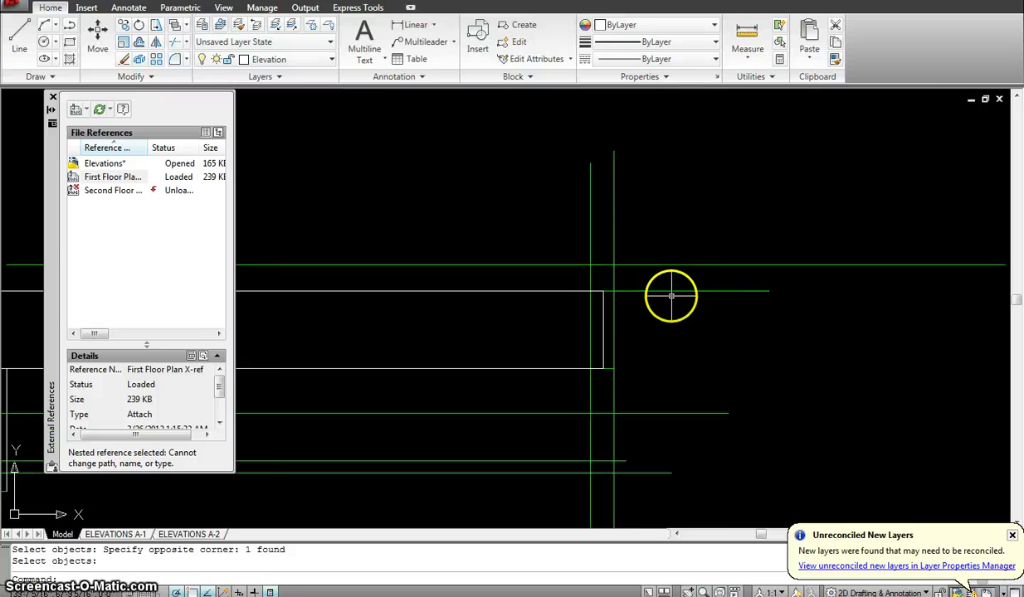
pyautogui.write('p')
pyautogui.press('Return')
pyautogui.press('Escape')
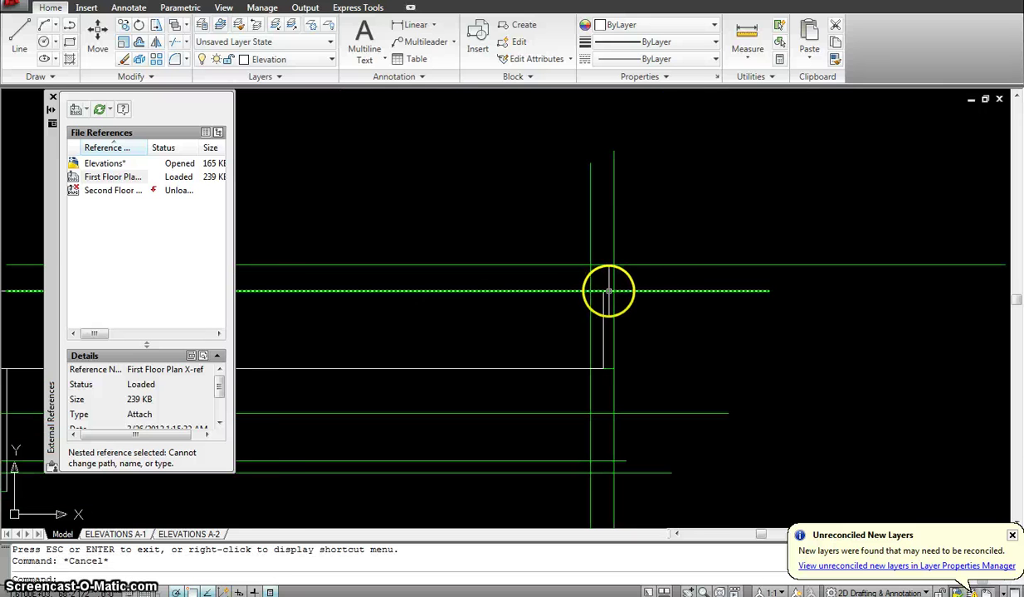
# Trace the chimney outline from the main ridge up to its top, across, down to the ground line, and back up to the main eave
pyautogui.write('l')
pyautogui.press('Return')
pyautogui.click(590, 291)
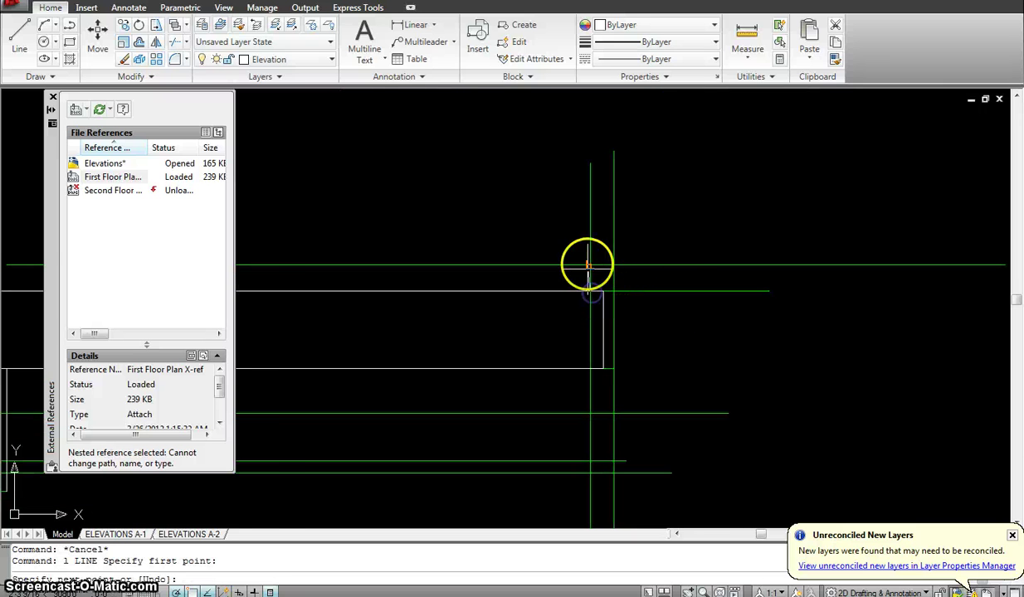
pyautogui.scroll(-4, 624, 356)
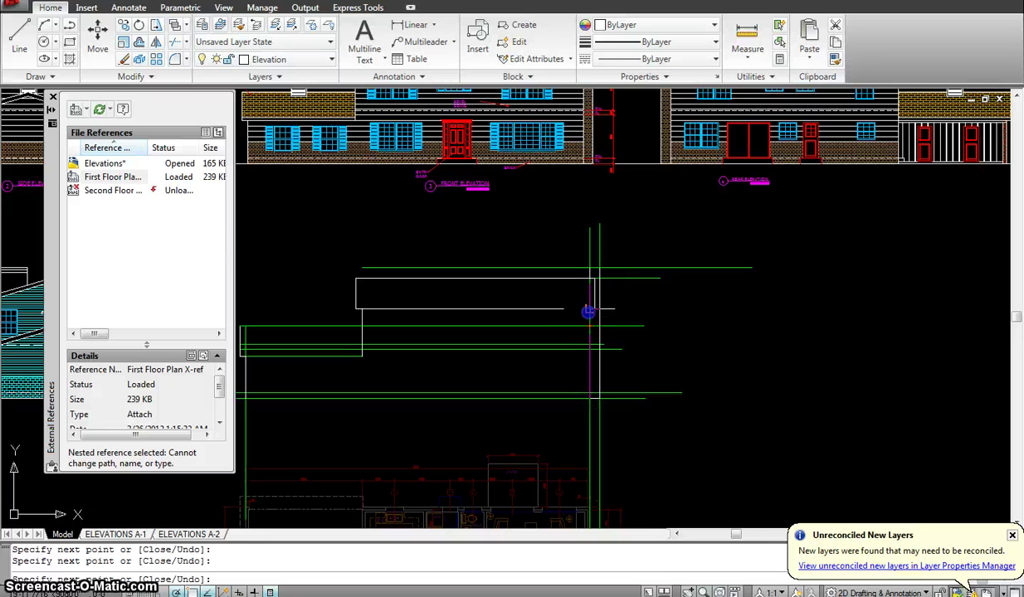
pyautogui.scroll(3, 589, 309)
pyautogui.moveTo(601, 332); pyautogui.dragTo(600, 308, button='middle')
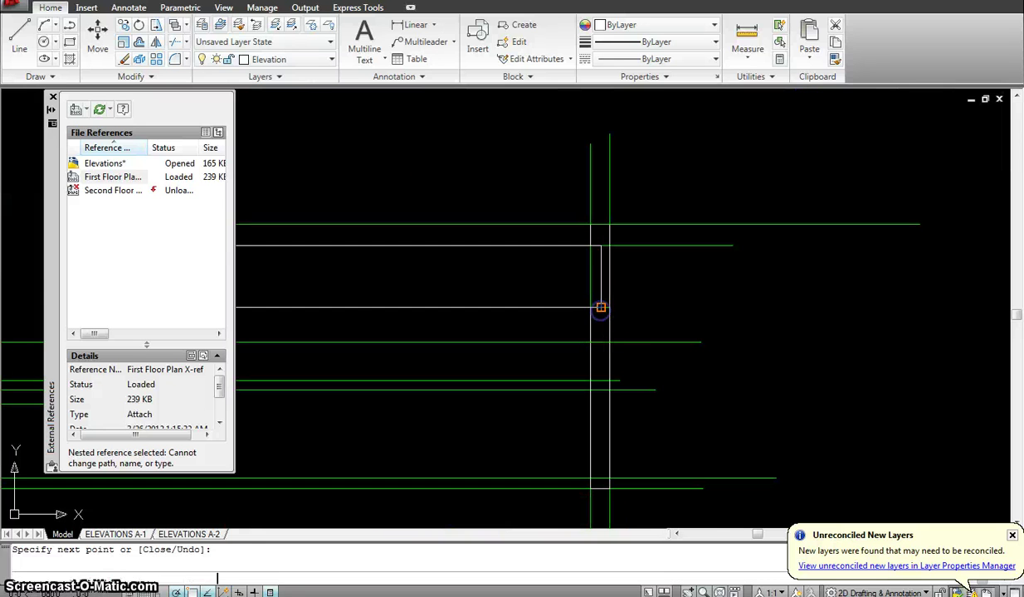
pyautogui.press('Escape')
# Erase the horizontal reference lines for the chimney top, main ridge and main eave
pyautogui.scroll(-4, 676, 286)
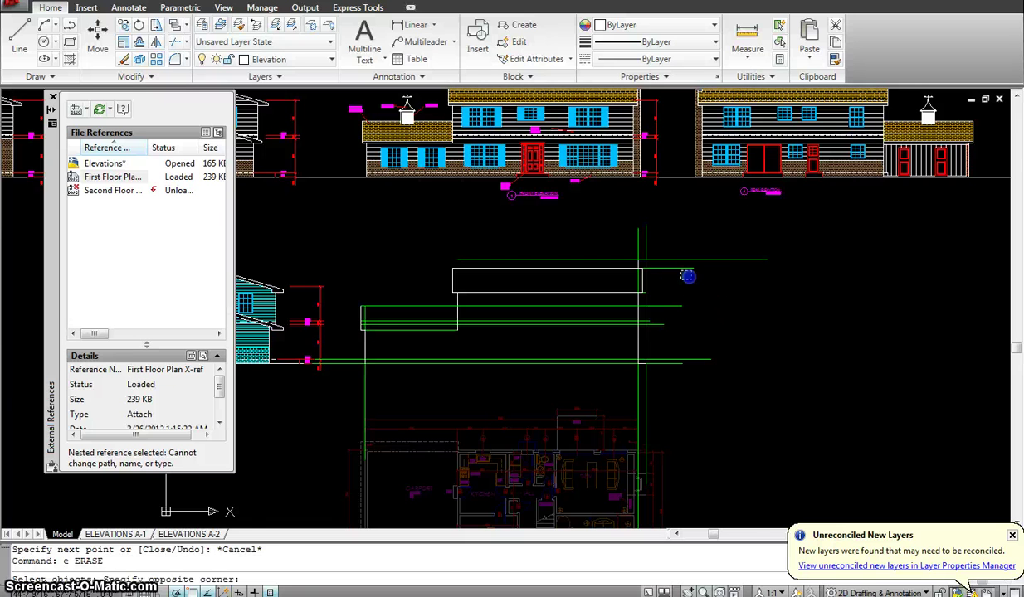
pyautogui.click(688, 277)
pyautogui.scroll(3, 673, 264)
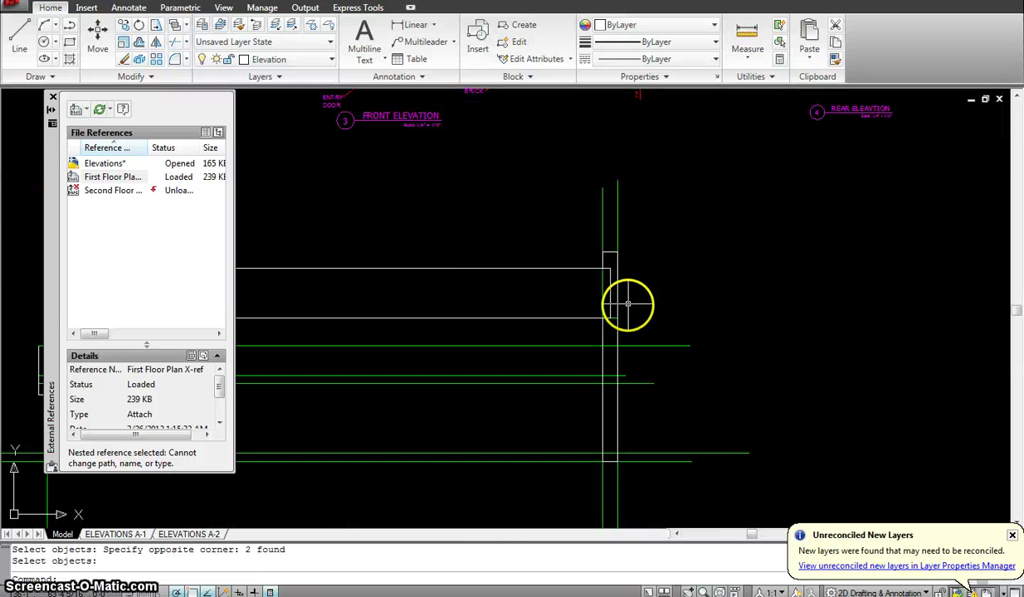
pyautogui.scroll(3, 622, 314)
pyautogui.click(603, 323)
pyautogui.press('Return')
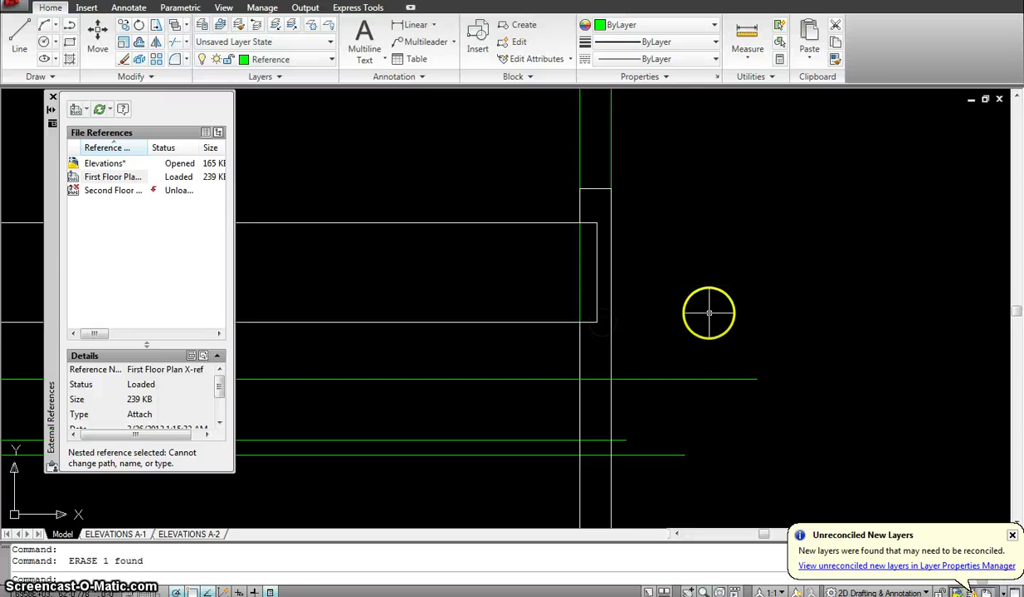
# Erase the vertical reference line along the chimney's inner edge
pyautogui.scroll(-2, 718, 239)
pyautogui.moveTo(718, 239); pyautogui.dragTo(734, 287, button='middle')
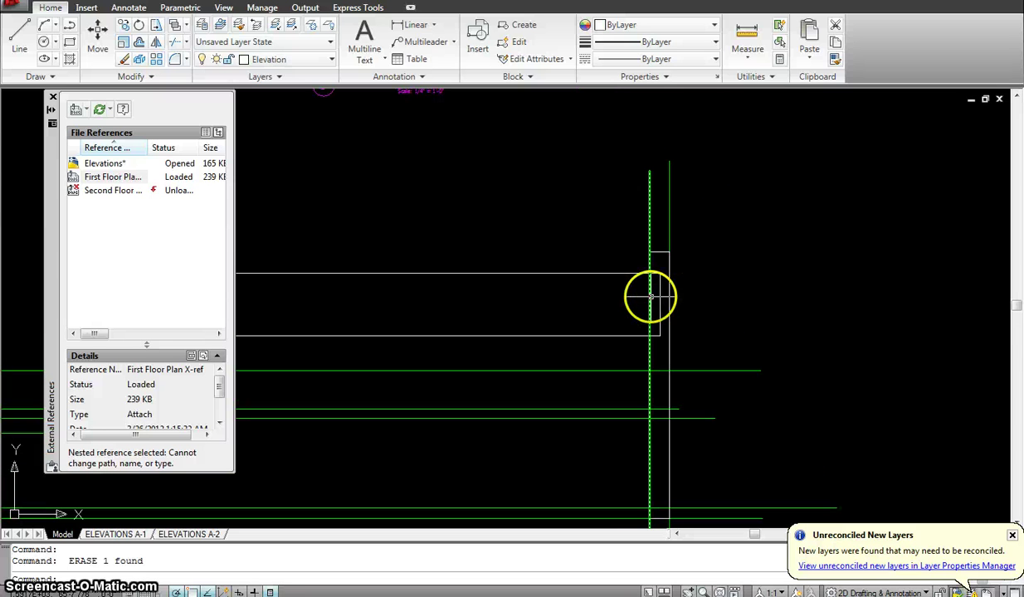
pyautogui.click(650, 296)
pyautogui.press('Delete')
# Draw the ground line from the base of the carport wall to the chimney's outer bottom corner
pyautogui.scroll(-2, 734, 303)
pyautogui.moveTo(743, 313); pyautogui.dragTo(767, 241, button='middle')
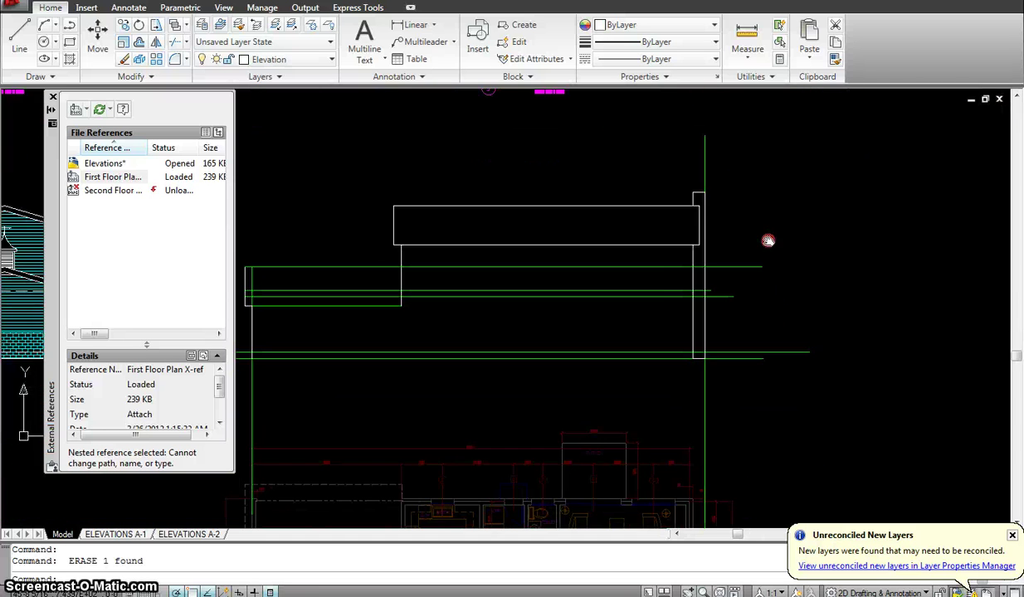
pyautogui.scroll(-2, 606, 302)
pyautogui.scroll(1, 551, 326)
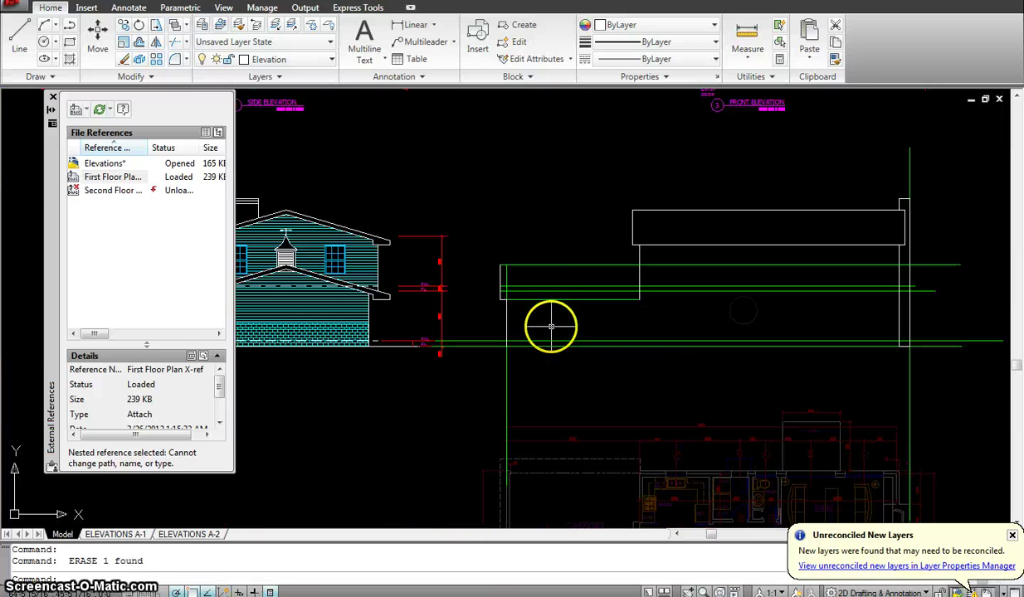
pyautogui.moveTo(693, 313); pyautogui.dragTo(673, 288, button='middle')
pyautogui.press('Escape')
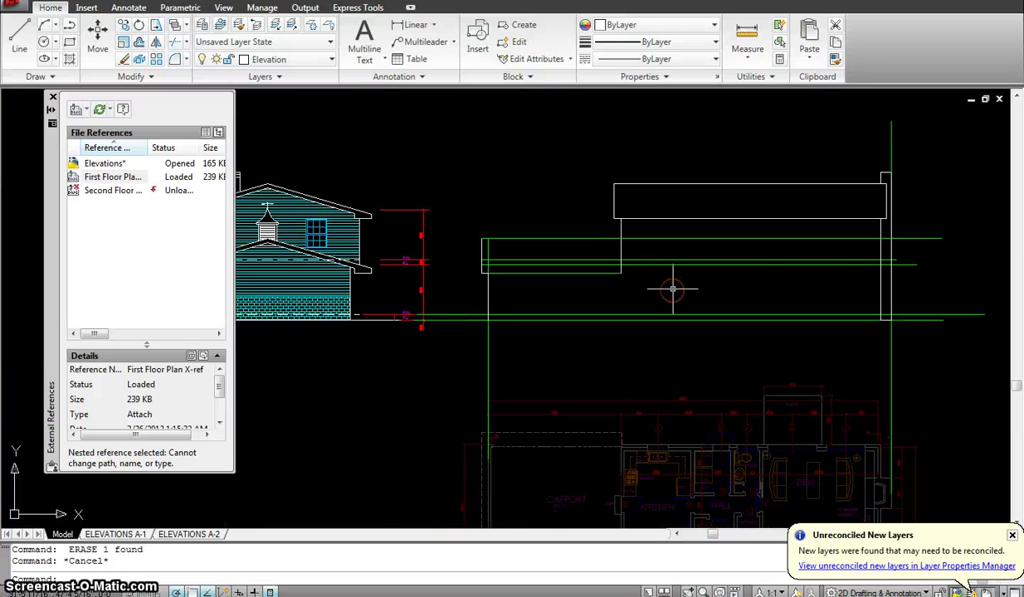
pyautogui.click(488, 322)
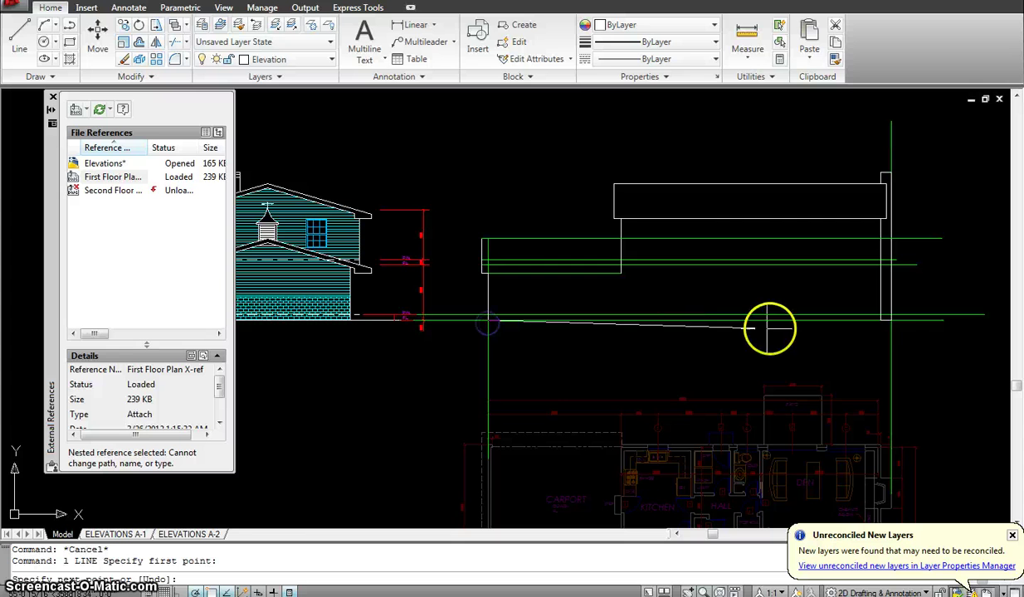
pyautogui.click(891, 321)
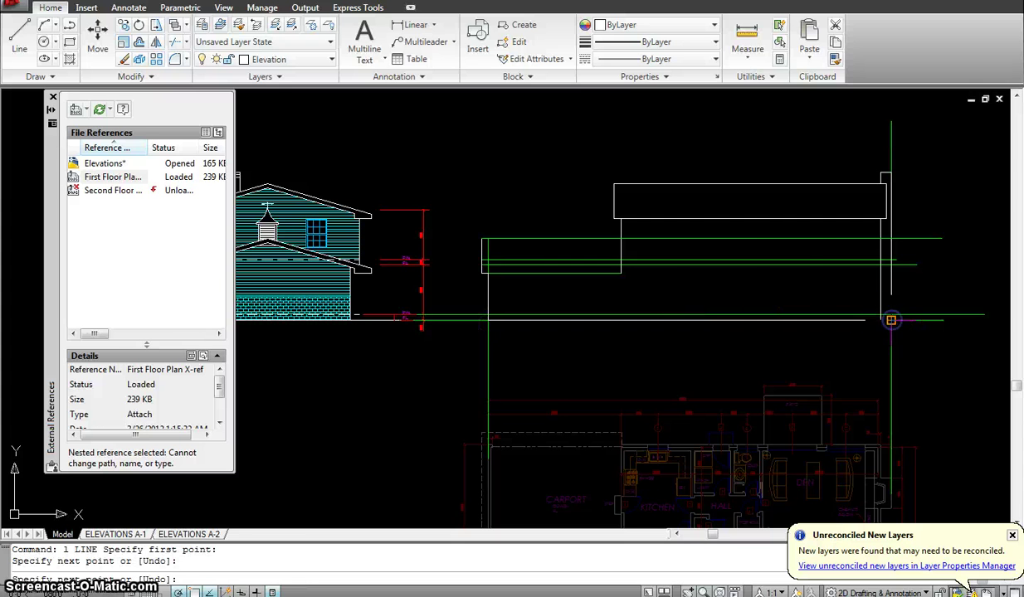
pyautogui.scroll(-3, 765, 265)
pyautogui.press('Return')
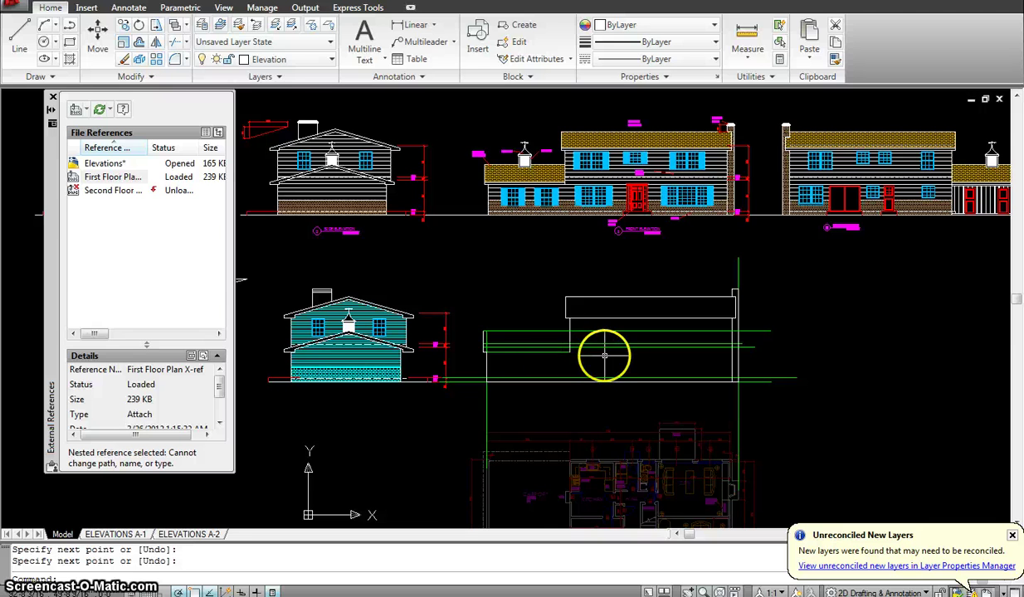
# Erase the two horizontal reference lines projected from the upper FIN and FL levels of the side elevation
pyautogui.scroll(2, 603, 355)
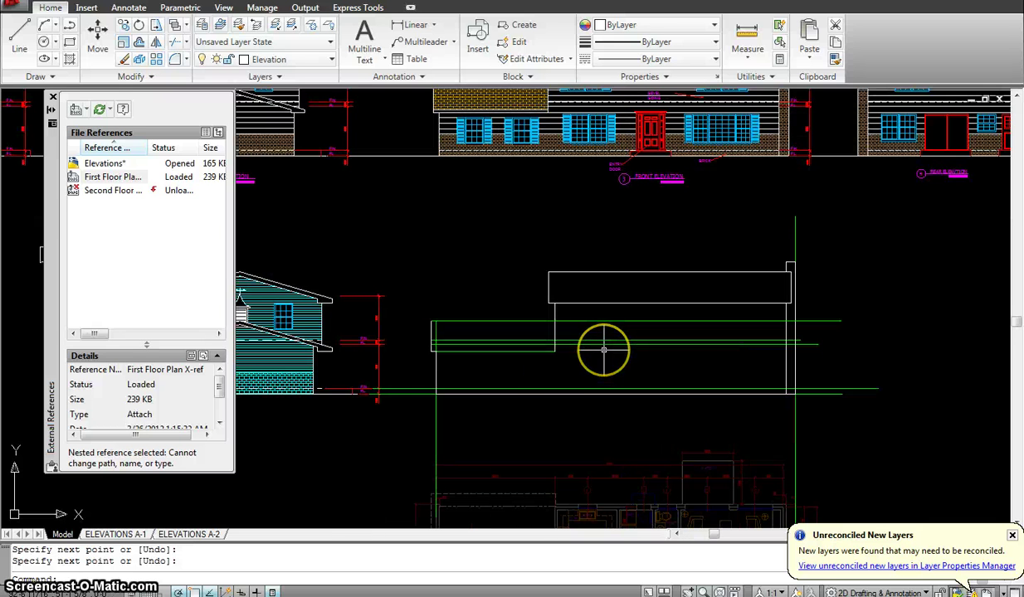
pyautogui.moveTo(608, 350); pyautogui.dragTo(698, 359, button='middle')
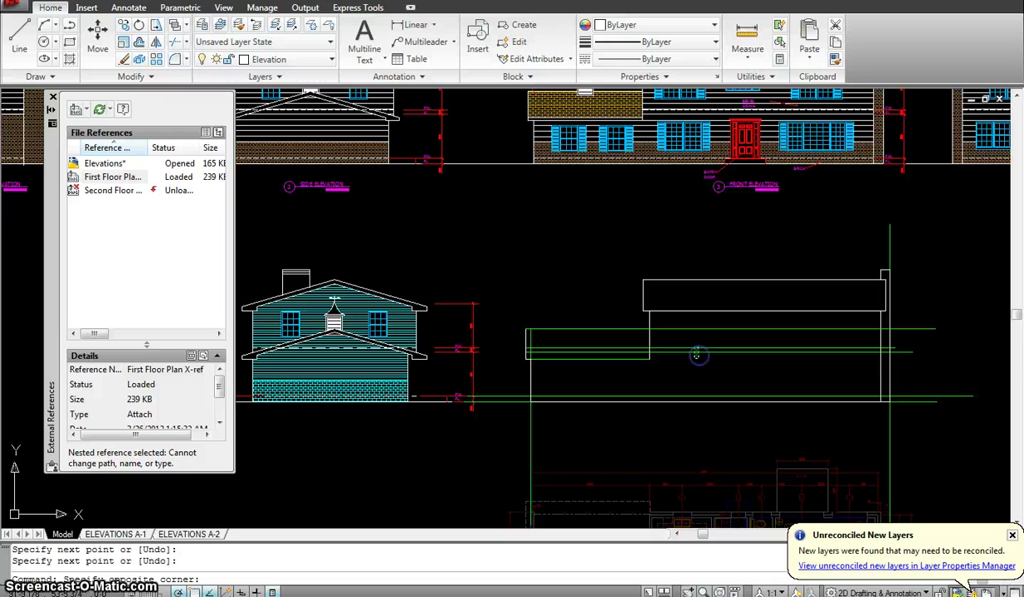
pyautogui.click(692, 344)
pyautogui.press('Delete')
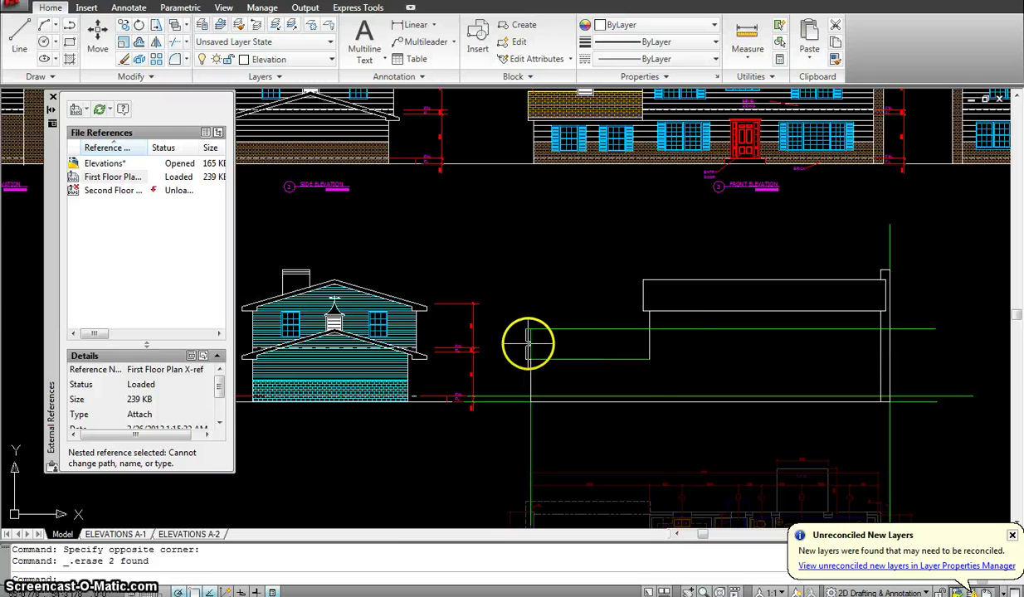
# Shorten the carport wall's vertical reference line by stretching its upper end down to the carport eave line
pyautogui.click(530, 343)
pyautogui.scroll(2, 523, 330)
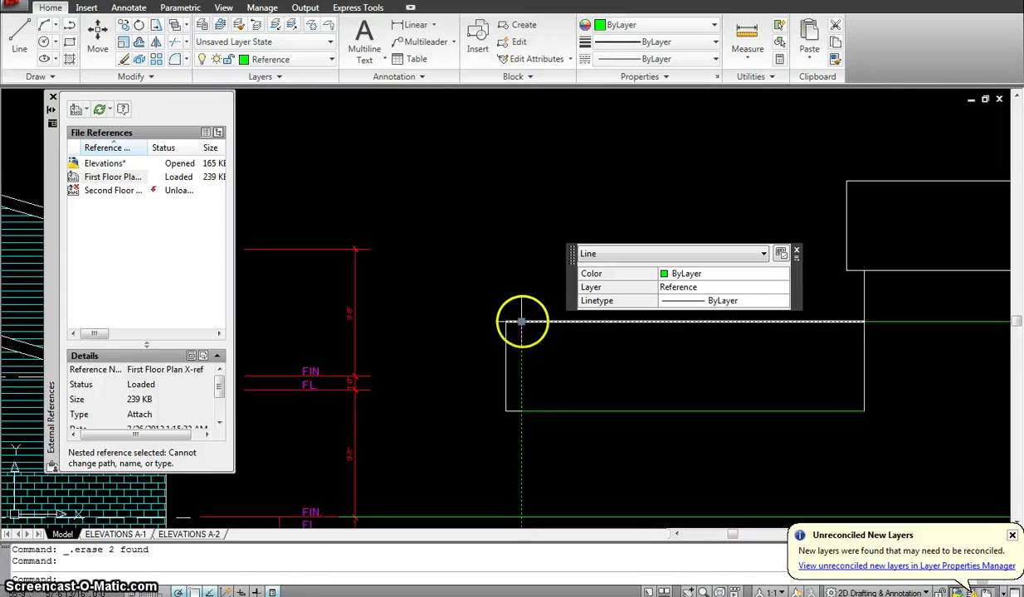
pyautogui.click(521, 321)
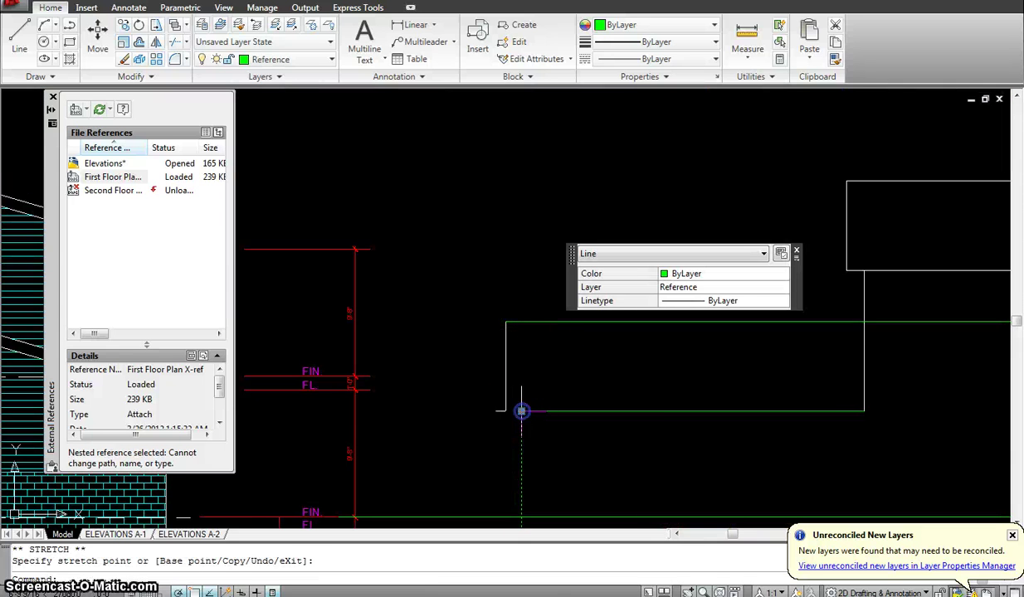
# Trim the carport ridge's horizontal reference line where it crosses the main house wall, using the roof, wall and chimney lines as cutting edges
pyautogui.press('Escape')
pyautogui.scroll(-5, 658, 366)
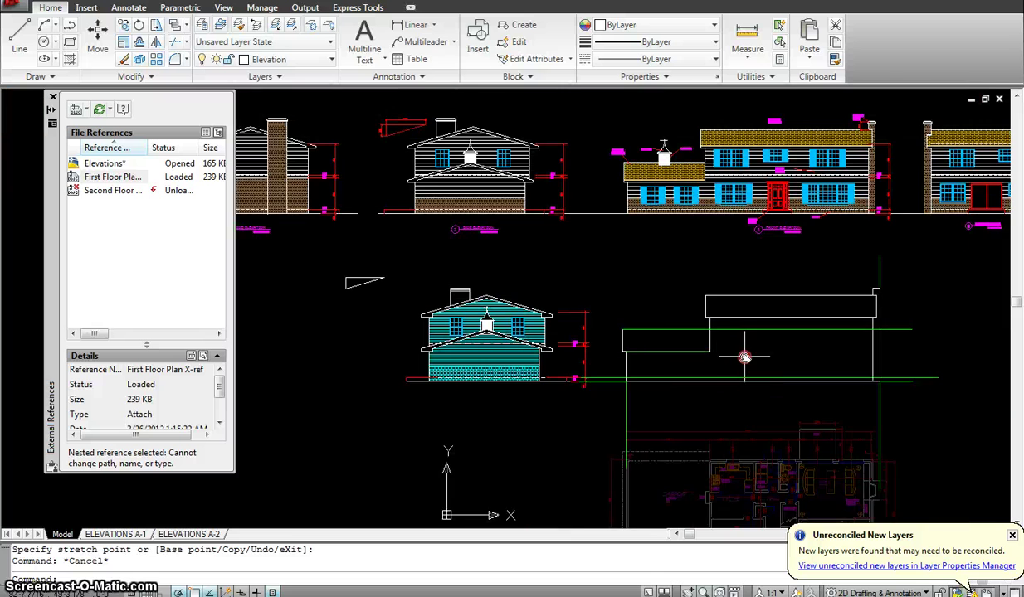
pyautogui.moveTo(744, 357); pyautogui.dragTo(716, 357, button='middle')
pyautogui.write('tr')
pyautogui.press('Return')
pyautogui.click(886, 356)
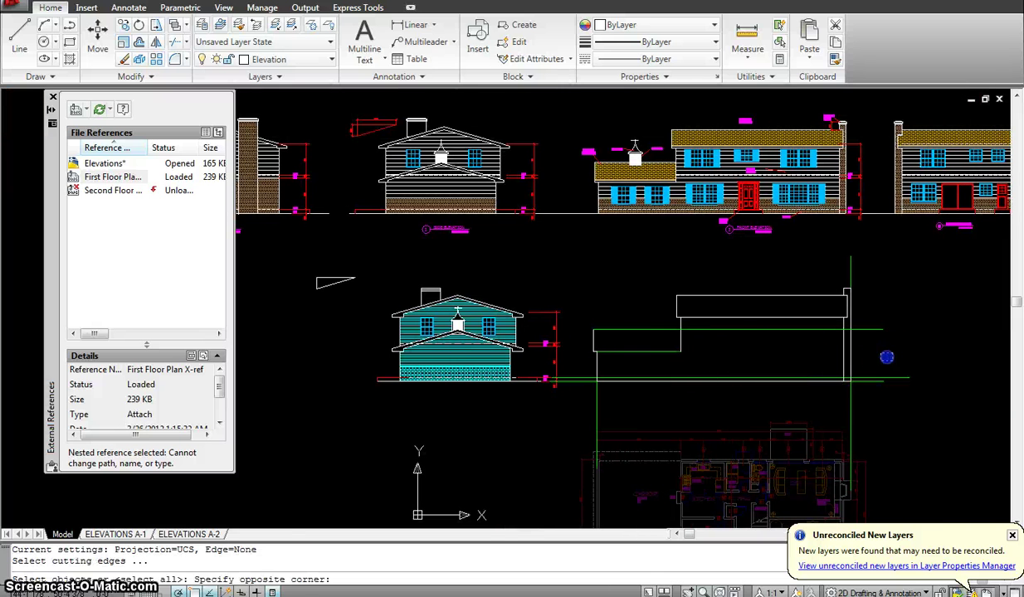
pyautogui.click(663, 310)
pyautogui.press('Return')
pyautogui.click(716, 328)
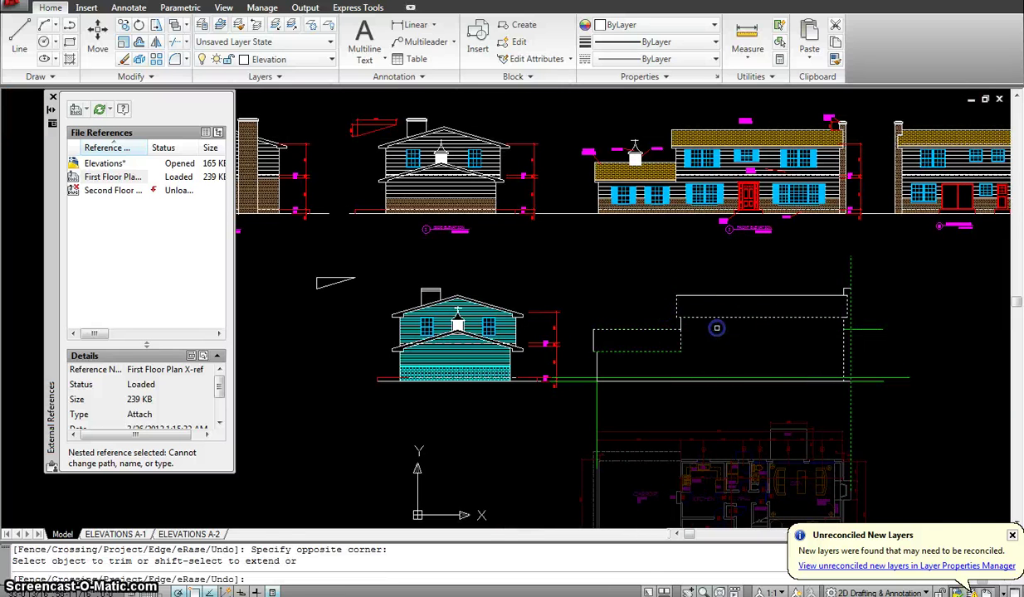
pyautogui.press('Return')
# Erase the leftover piece of the carport ridge reference line that extends past the chimney
pyautogui.press('Escape')
pyautogui.click(885, 344)
pyautogui.click(874, 319)
pyautogui.press('Delete')
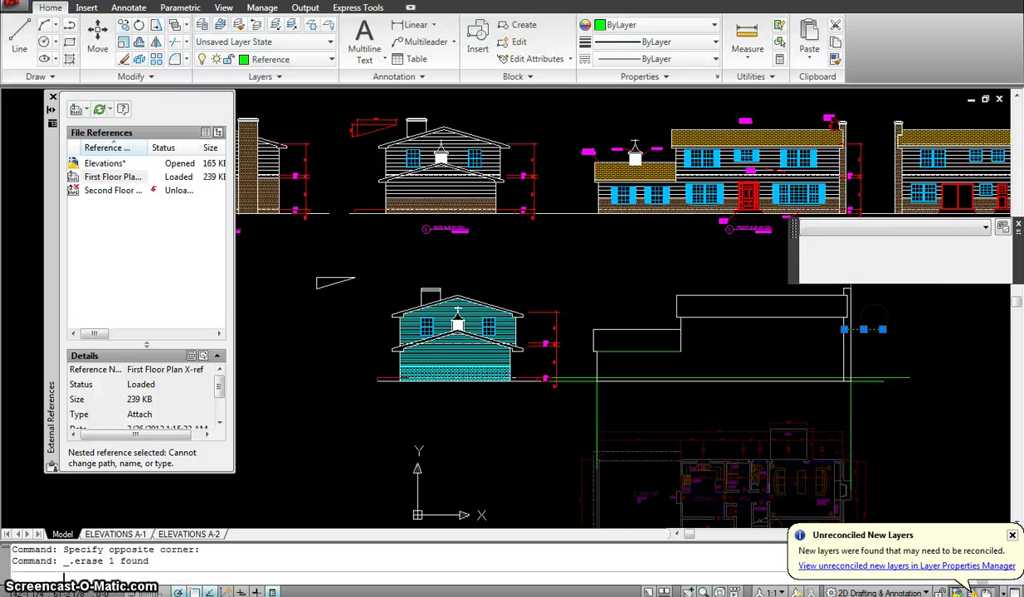
# Erase the horizontal reference line projected from the lower FIN level, just above the ground line
pyautogui.scroll(3, 872, 322)
pyautogui.scroll(4, 851, 331)
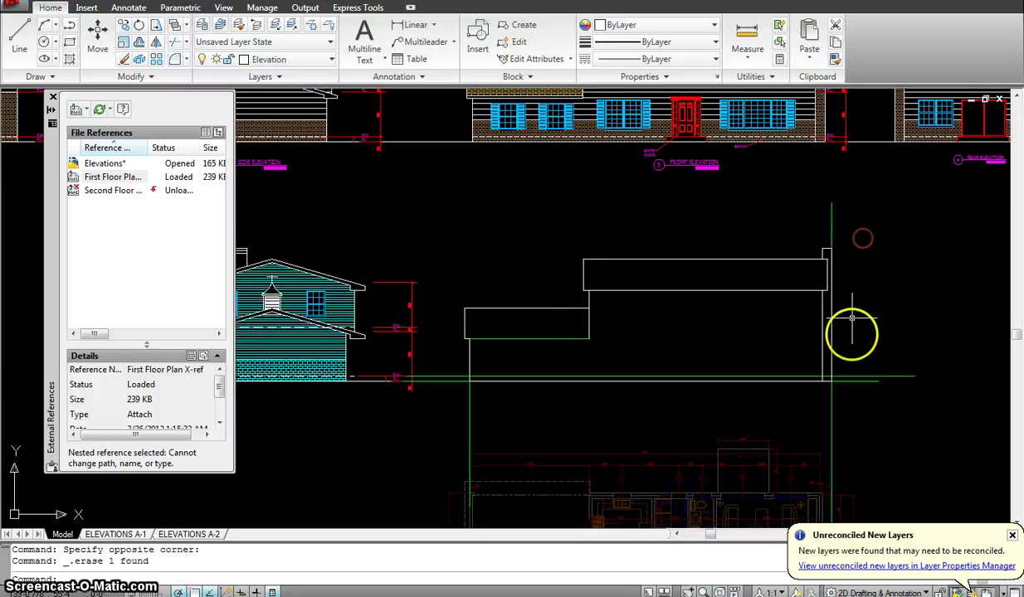
pyautogui.scroll(-2, 855, 356)
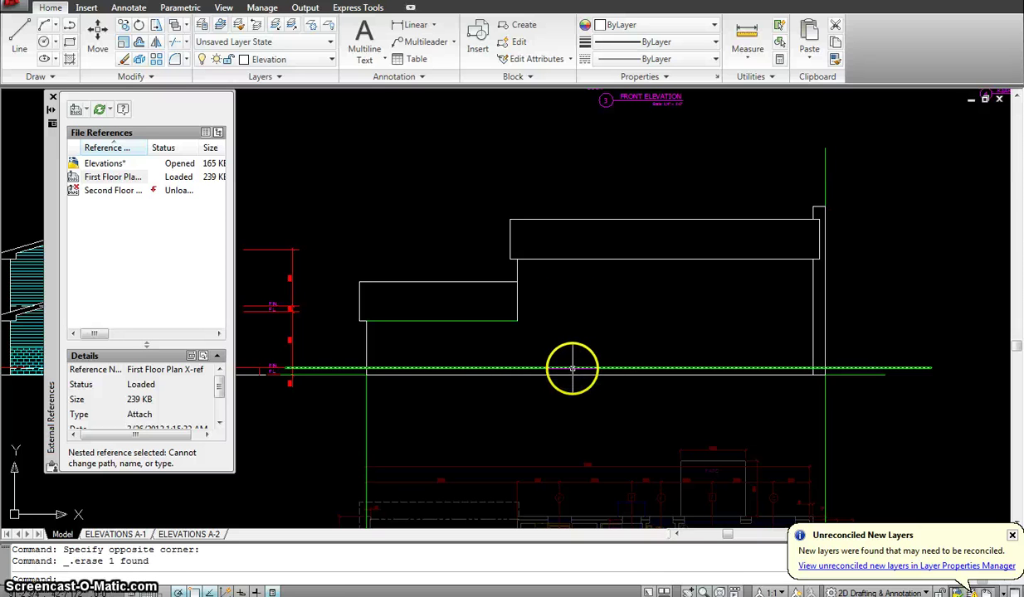
pyautogui.scroll(-4, 572, 362)
pyautogui.scroll(3, 648, 332)
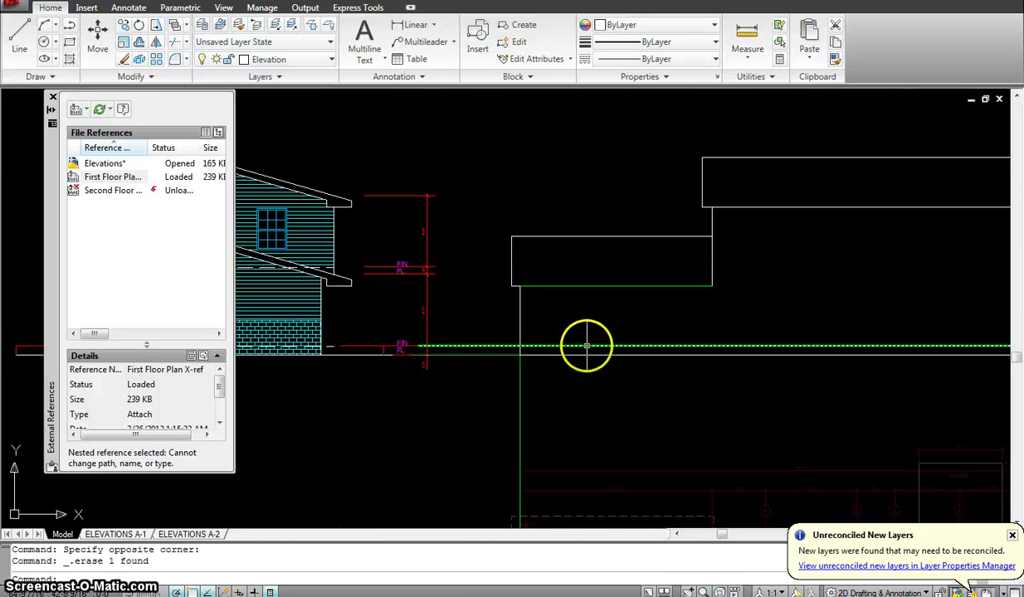
pyautogui.click(587, 345)
pyautogui.press('Escape')
pyautogui.scroll(-5, 705, 355)
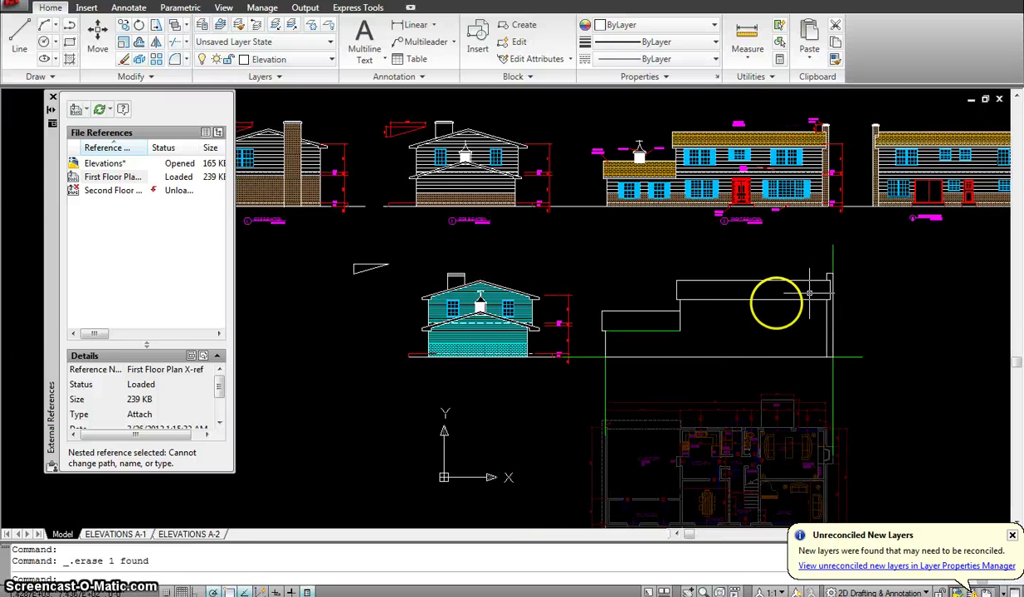
# Draw a horizontal line from the midpoint of the carport wall across to the chimney's inner edge
pyautogui.scroll(2, 715, 320)
pyautogui.moveTo(673, 259); pyautogui.dragTo(655, 303, button='middle')
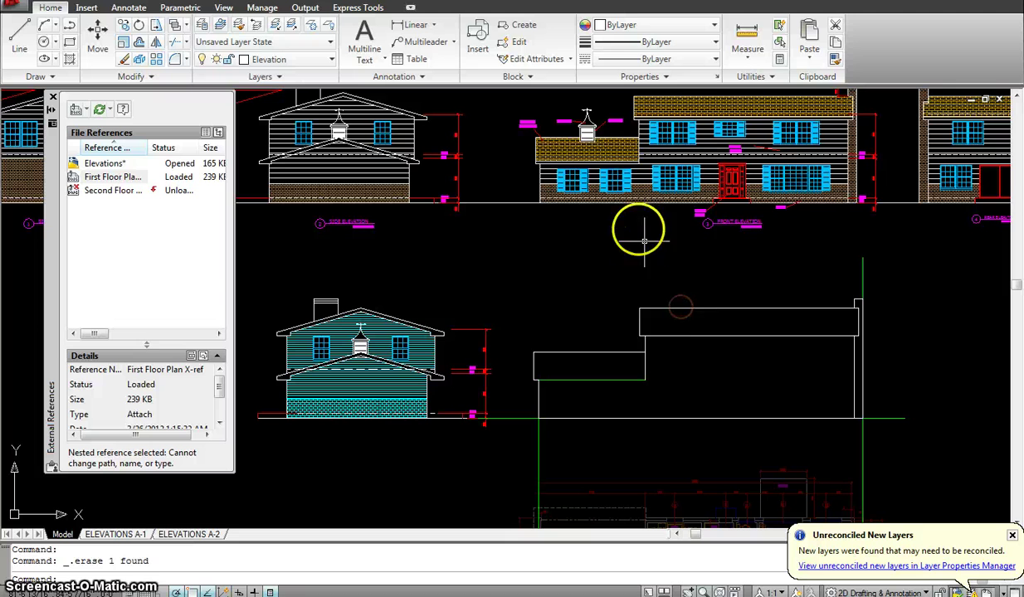
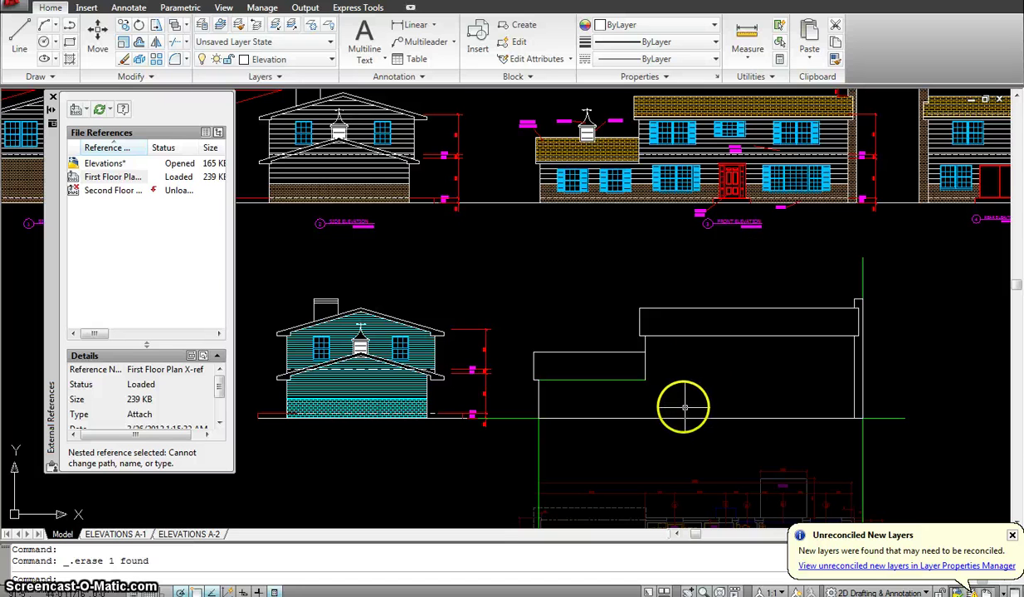
pyautogui.write('l')
pyautogui.press('Return')
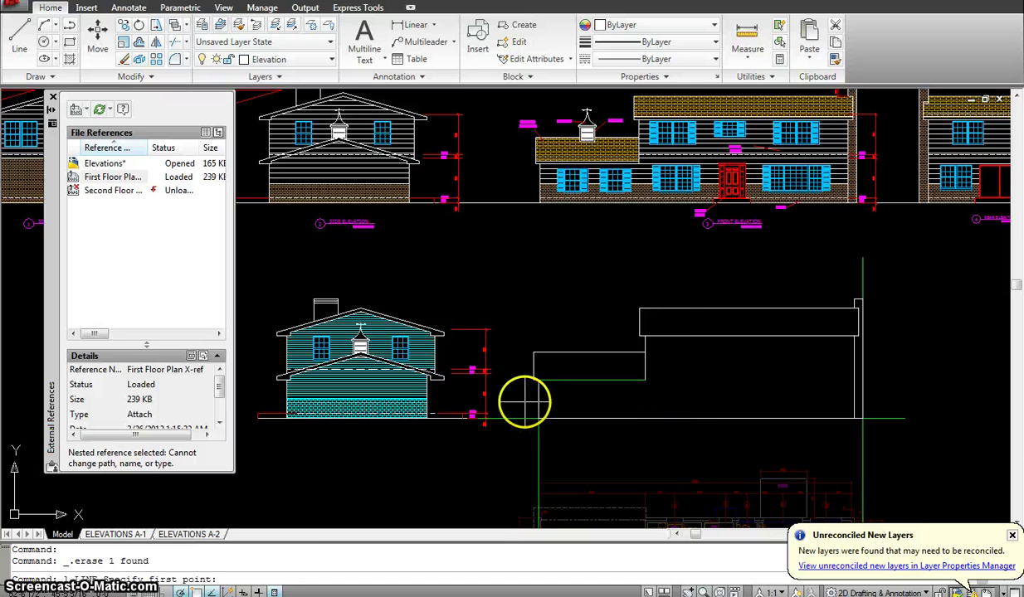
pyautogui.click(541, 398)
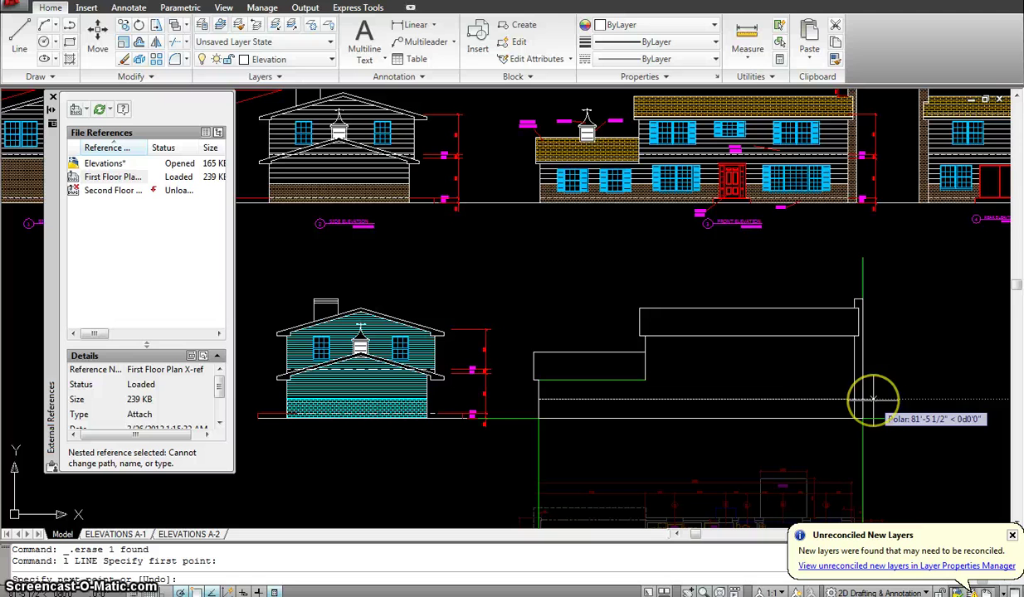
pyautogui.click(861, 400)
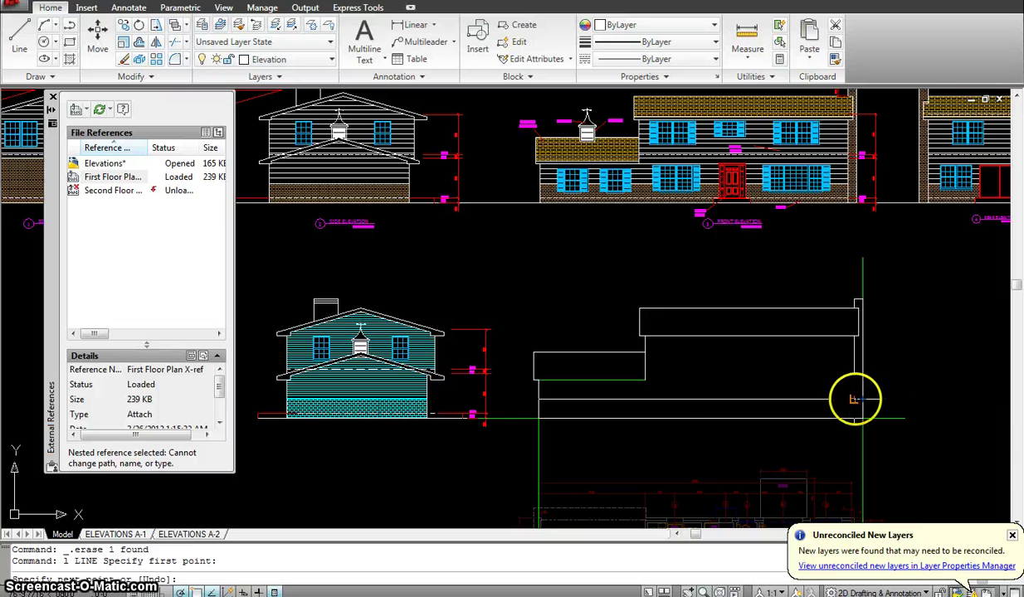
pyautogui.rightClick(854, 399)
# Erase the carport eave's reference line and stretch the short eave segment across to the main house wall
pyautogui.moveTo(735, 419); pyautogui.dragTo(711, 392, button='middle')
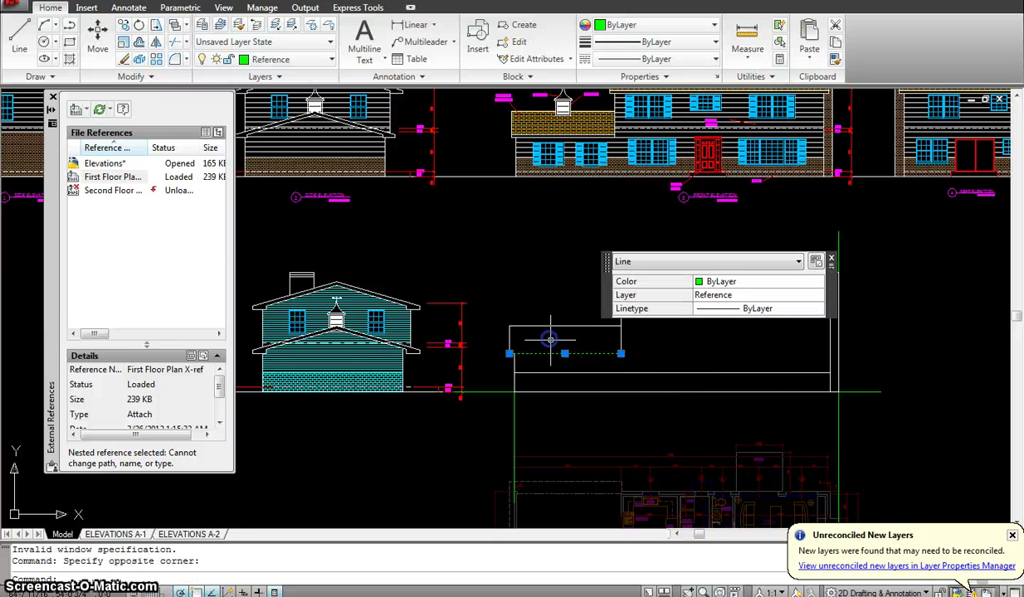
pyautogui.press('Delete')
pyautogui.scroll(2, 554, 358)
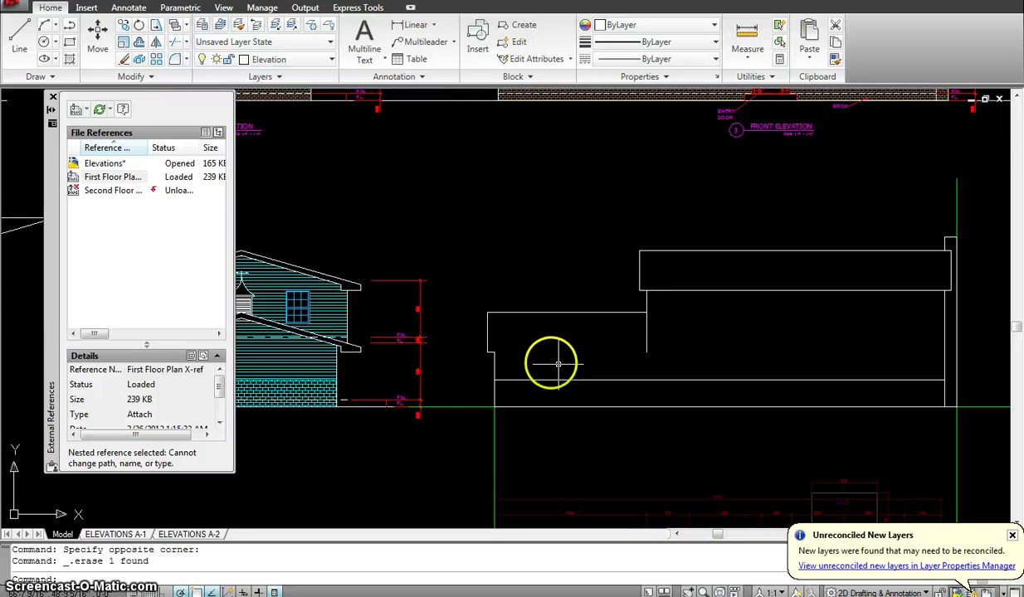
pyautogui.scroll(2, 498, 357)
pyautogui.click(487, 342)
pyautogui.click(486, 341)
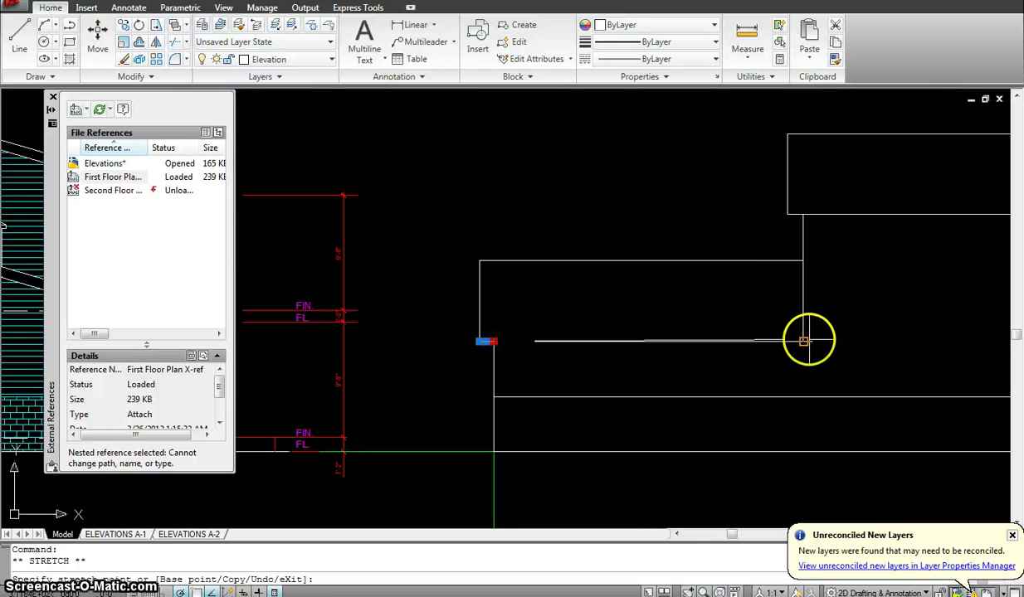
pyautogui.click(805, 341)
pyautogui.press('Escape')
pyautogui.scroll(-5, 793, 354)
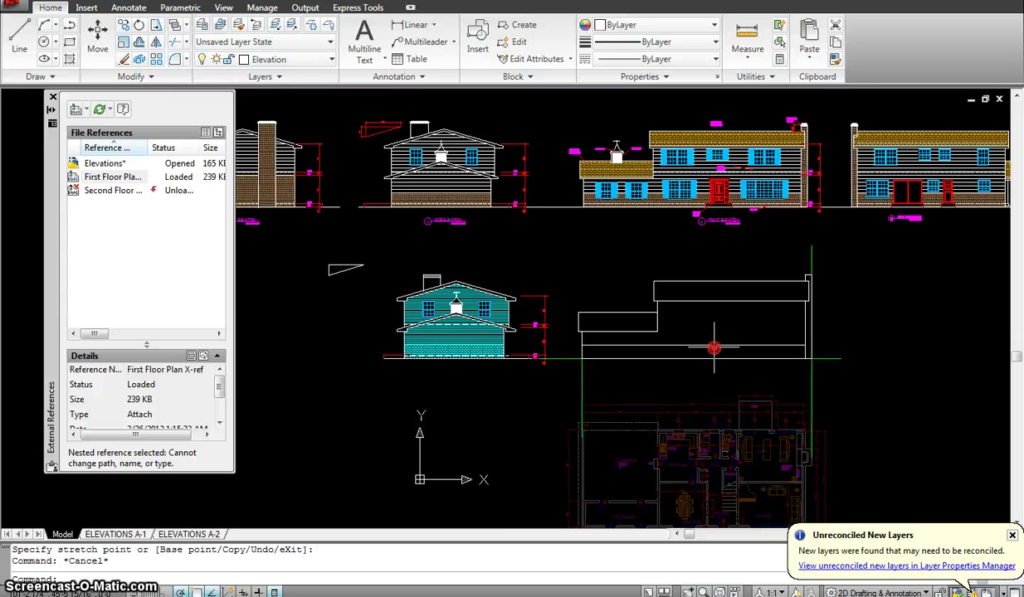
# Hatch the carport roof and the main roof of the new front elevation with the predefined BRICK pattern
pyautogui.scroll(2, 721, 346)
pyautogui.moveTo(731, 311)
pyautogui.mouseDown(button='middle')
pyautogui.moveTo(655, 361)
pyautogui.moveTo(678, 366)
pyautogui.mouseUp(button='middle')
pyautogui.press('Escape')
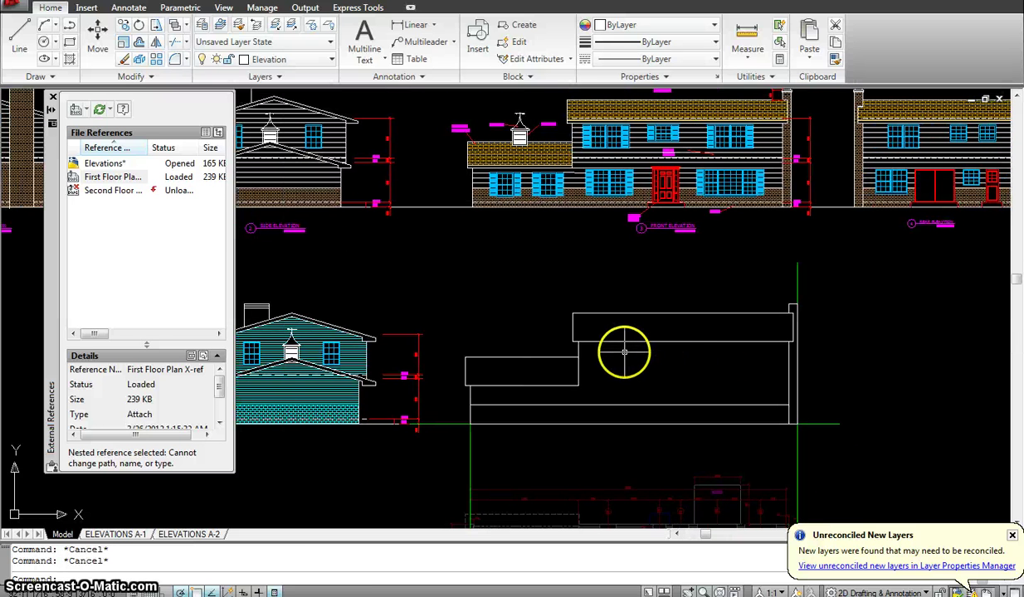
pyautogui.write('h')
pyautogui.press('Return')
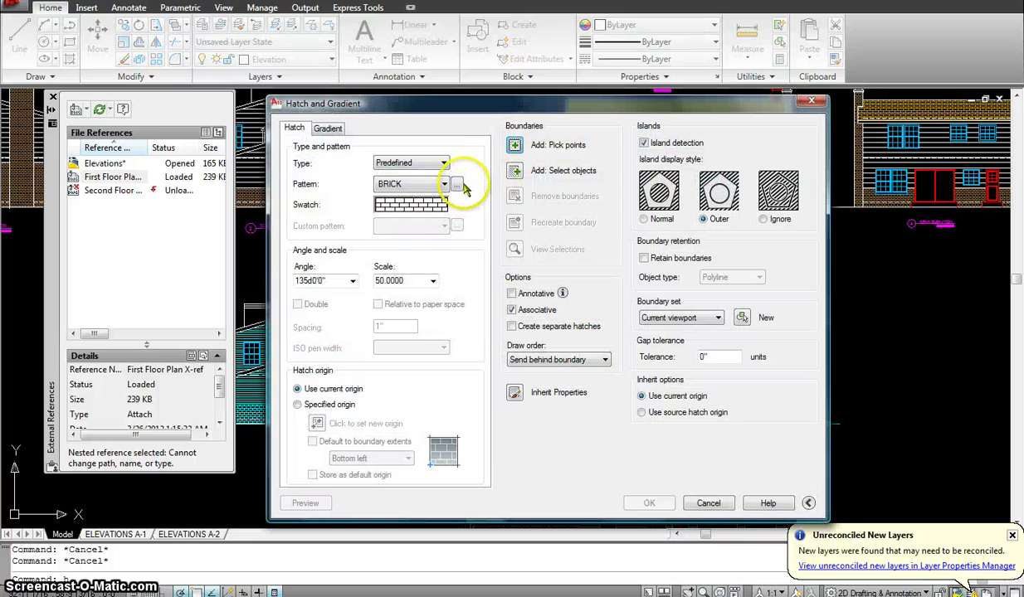
pyautogui.click(514, 146)
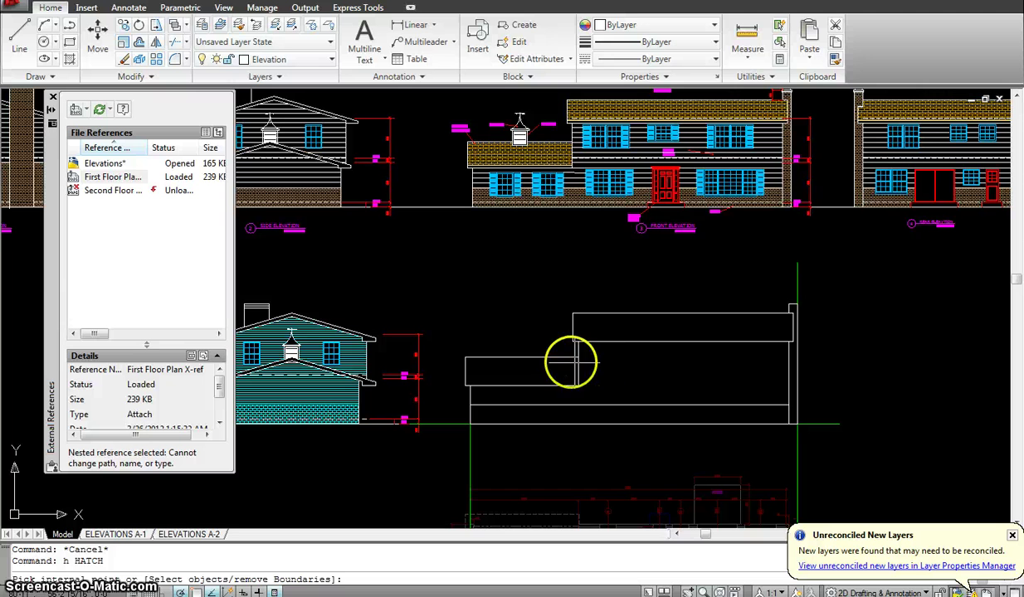
pyautogui.click(561, 368)
pyautogui.click(617, 326)
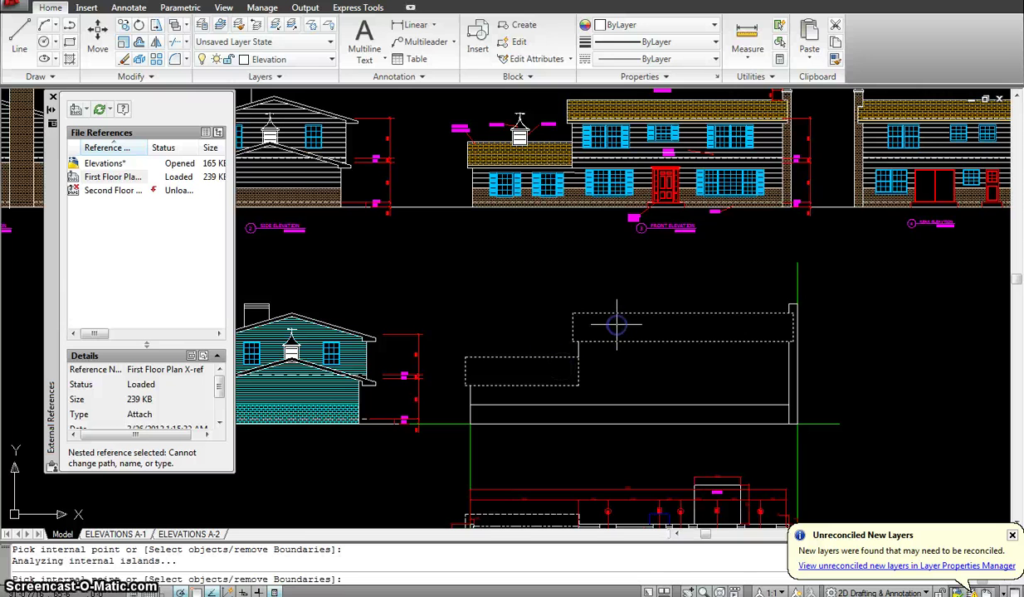
pyautogui.press('Return')
pyautogui.press('Return')
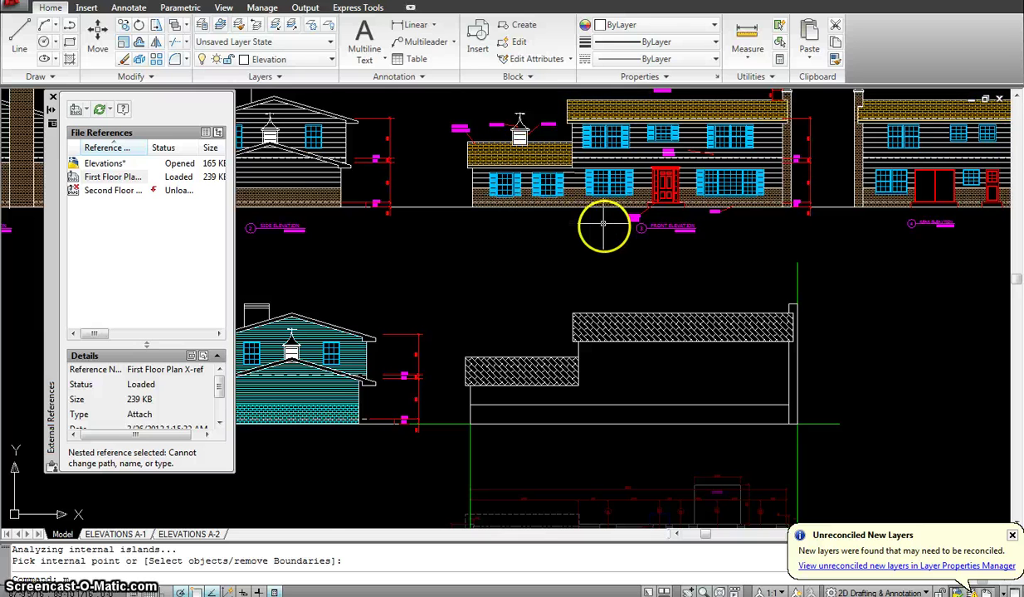
# Match the new roof hatch's properties to the carport roof hatch of the original front elevation
pyautogui.write('ma')
pyautogui.press('Return')
pyautogui.click(501, 155)
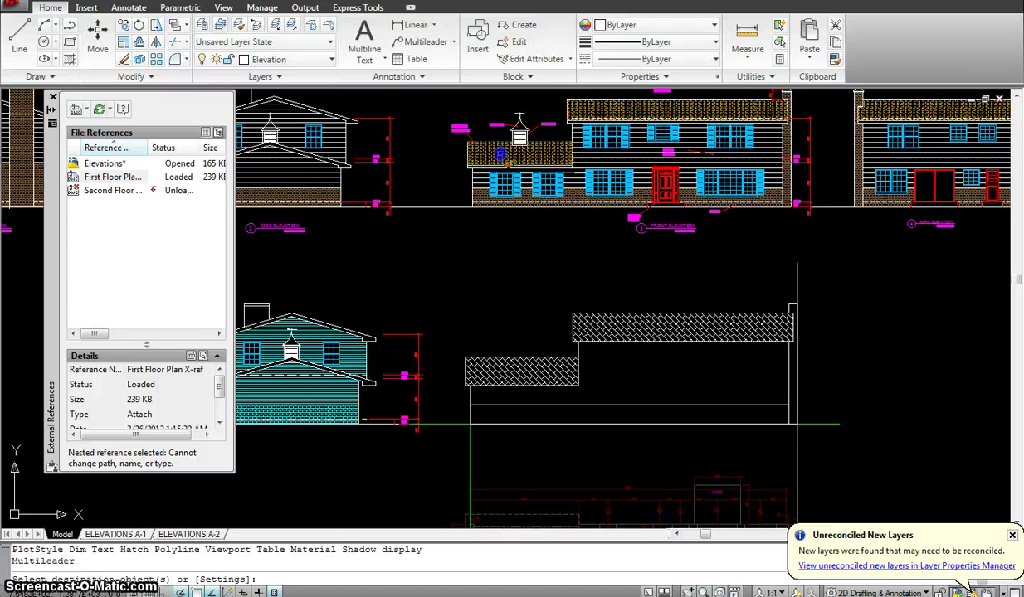
pyautogui.click(557, 374)
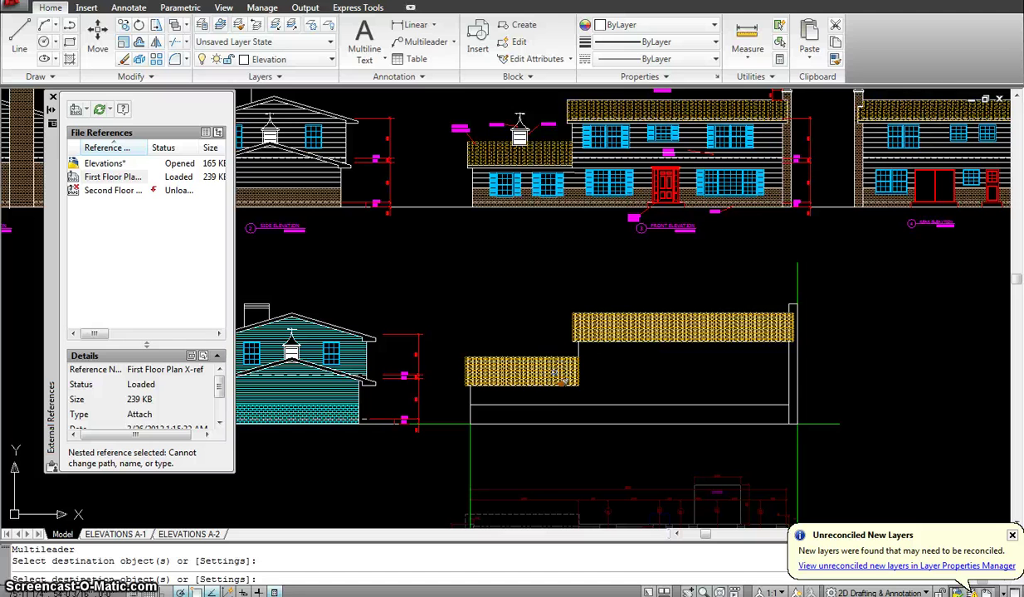
pyautogui.press('Escape')
# Copy the seven shuttered windows from the original front elevation to the new one, using the chimney's outer bottom corner as base and destination point
pyautogui.scroll(4, 651, 343)
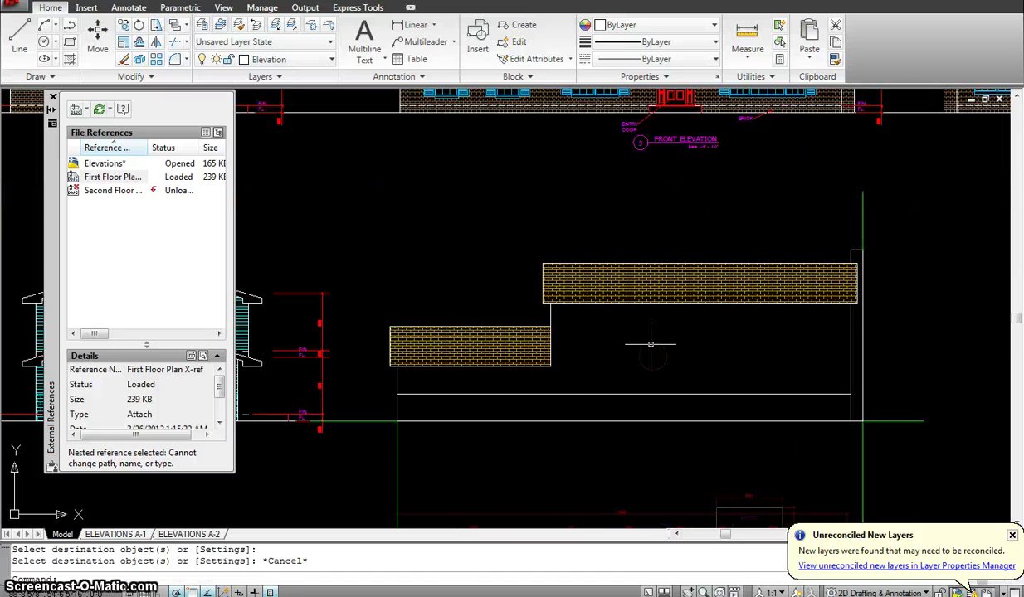
pyautogui.scroll(-4, 658, 394)
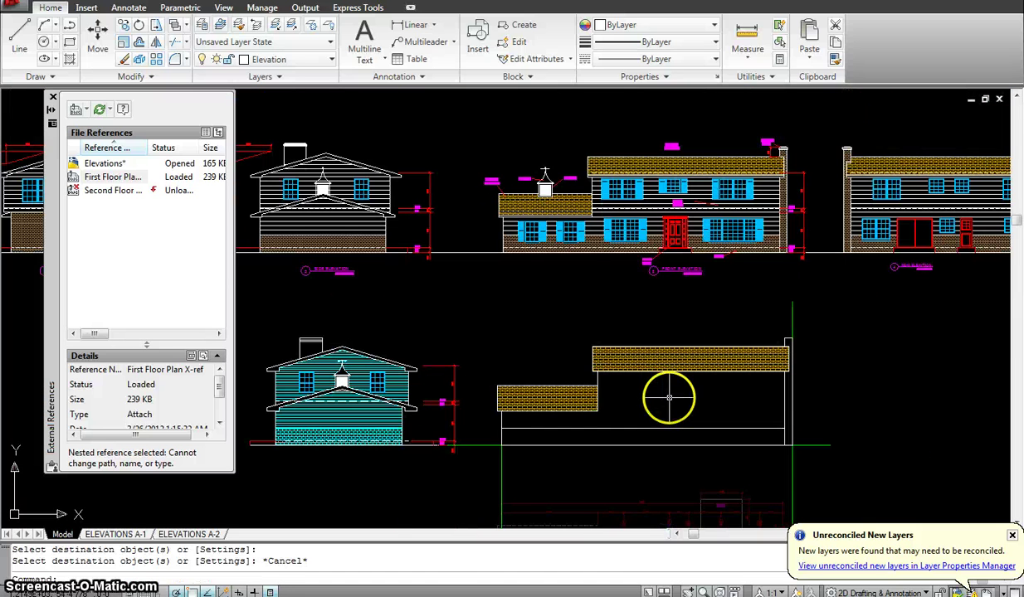
pyautogui.scroll(3, 554, 249)
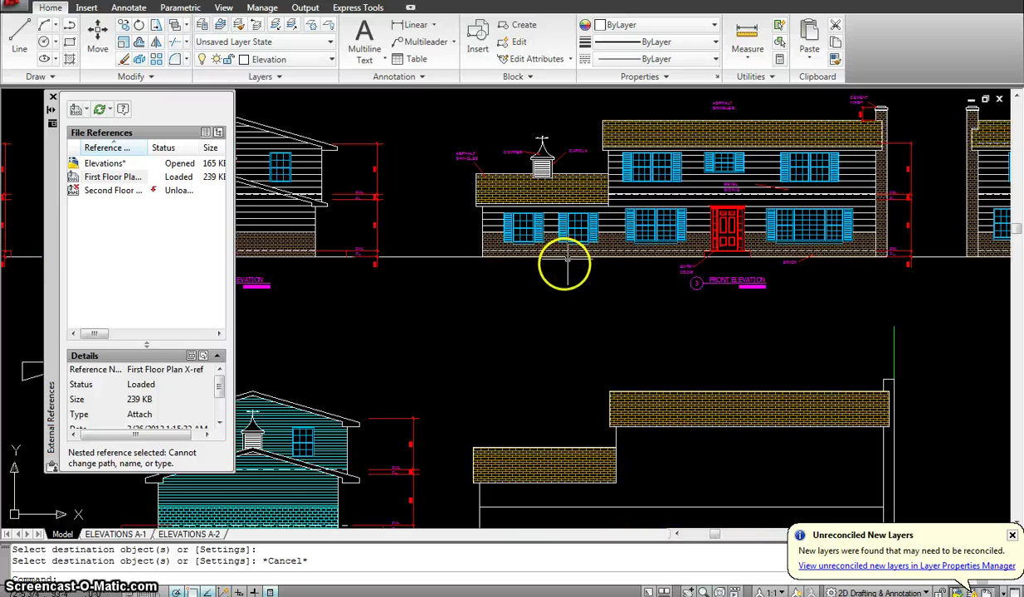
pyautogui.write('co')
pyautogui.press('Return')
pyautogui.click(523, 232)
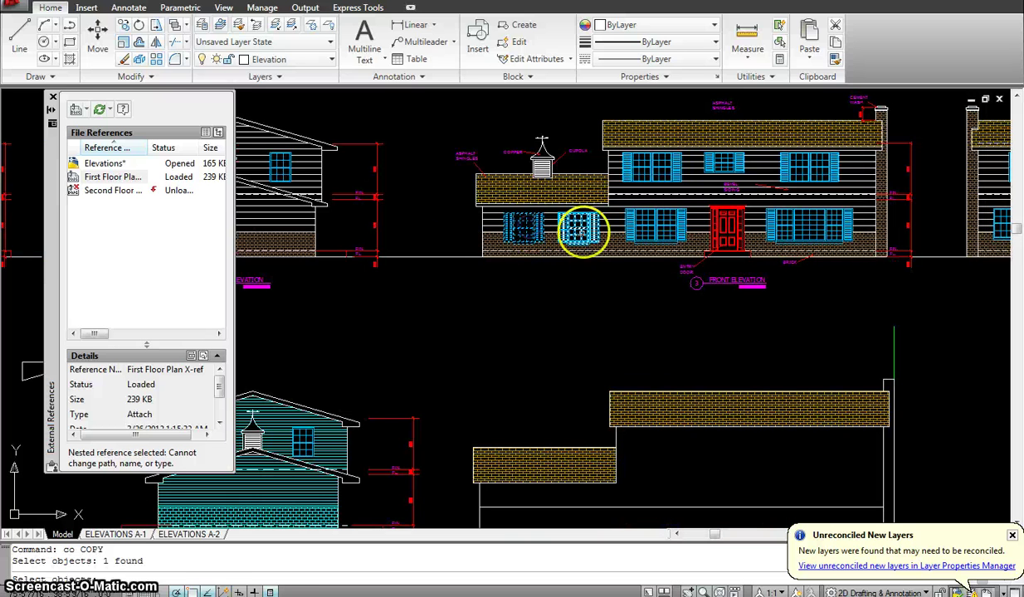
pyautogui.click(583, 231)
pyautogui.click(580, 227)
pyautogui.click(651, 170)
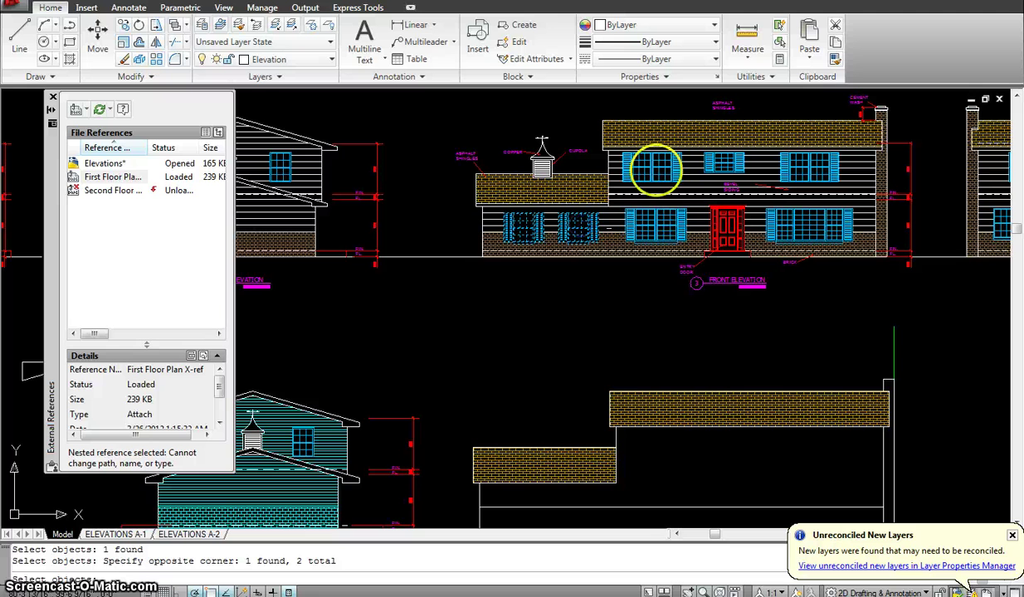
pyautogui.click(659, 238)
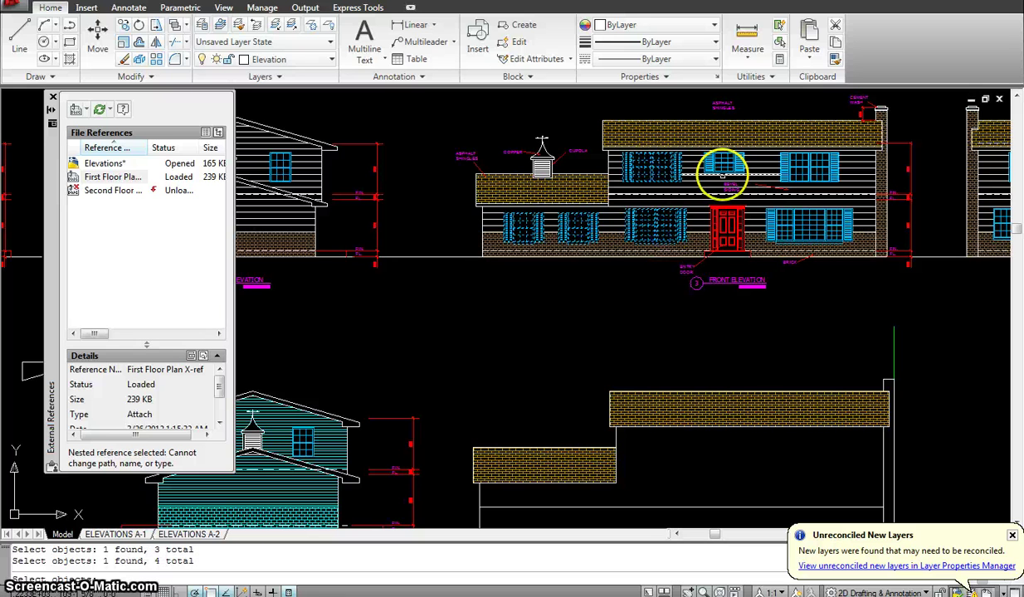
pyautogui.click(723, 175)
pyautogui.click(793, 228)
pyautogui.click(790, 176)
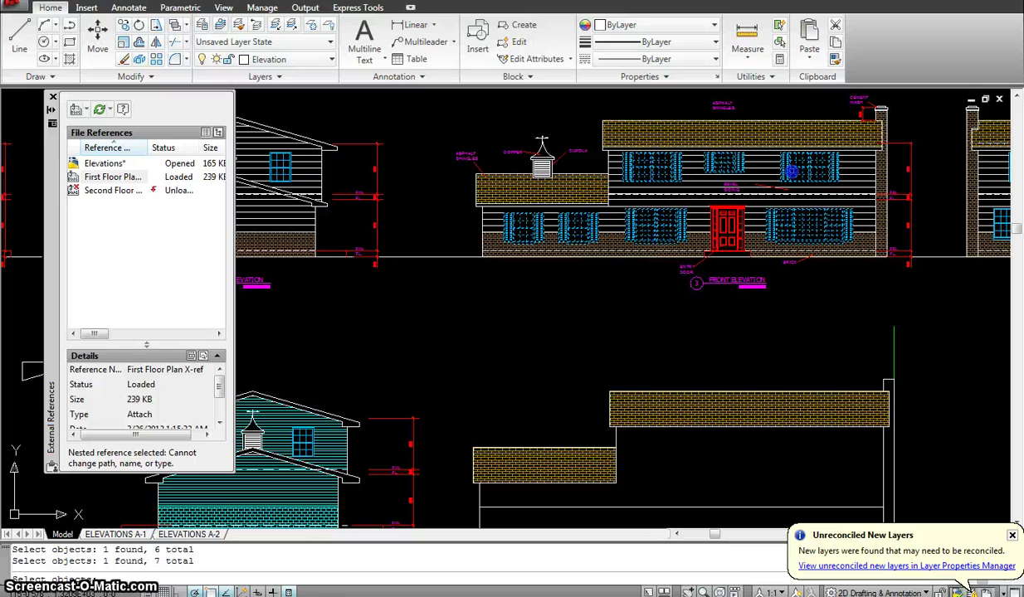
pyautogui.scroll(-1, 836, 238)
pyautogui.moveTo(864, 274); pyautogui.dragTo(756, 267, button='middle')
pyautogui.press('Return')
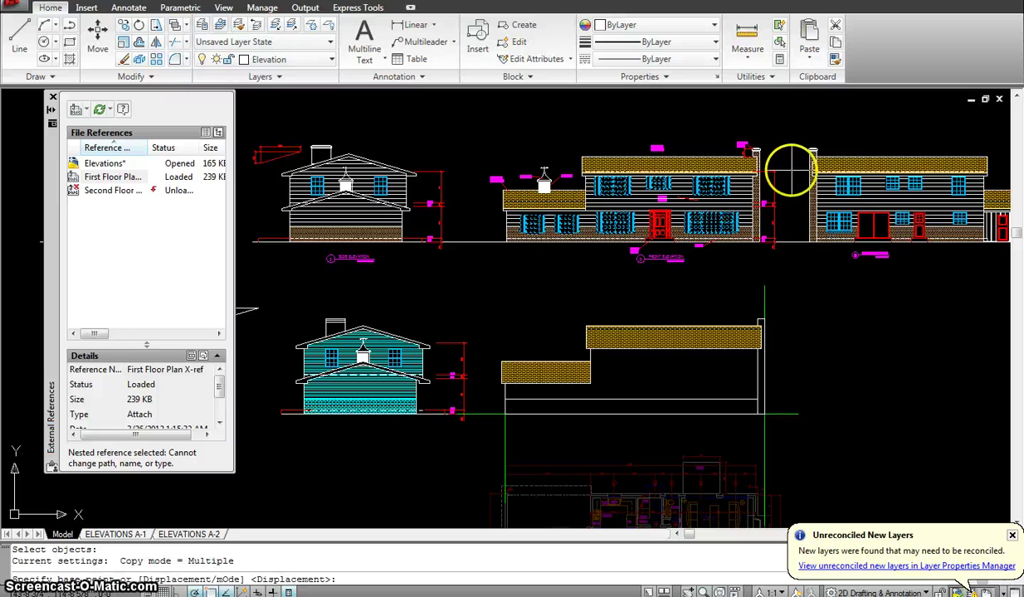
pyautogui.scroll(3, 761, 244)
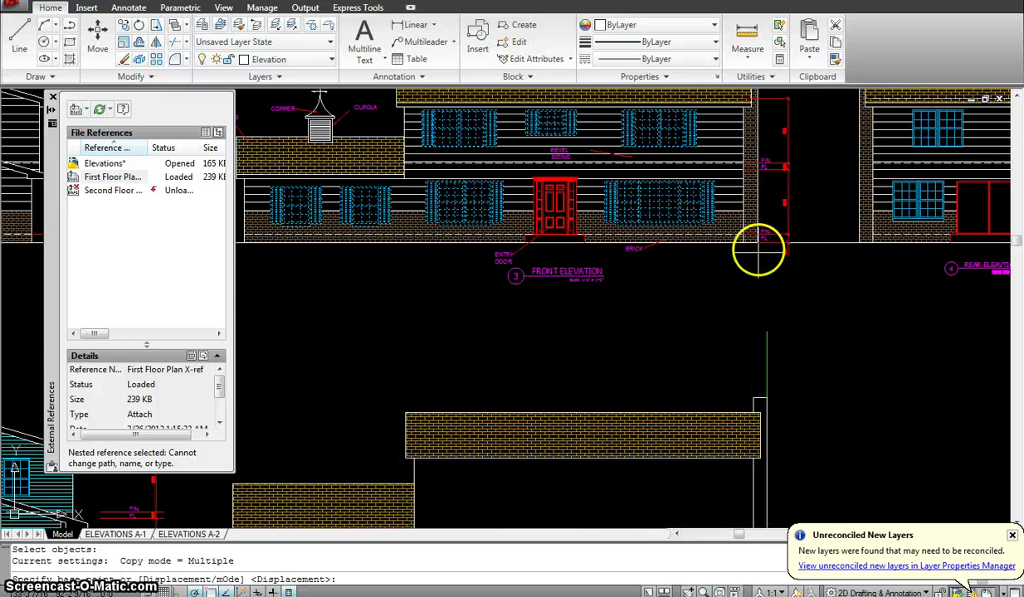
pyautogui.click(759, 243)
pyautogui.scroll(-3, 777, 347)
pyautogui.scroll(4, 749, 382)
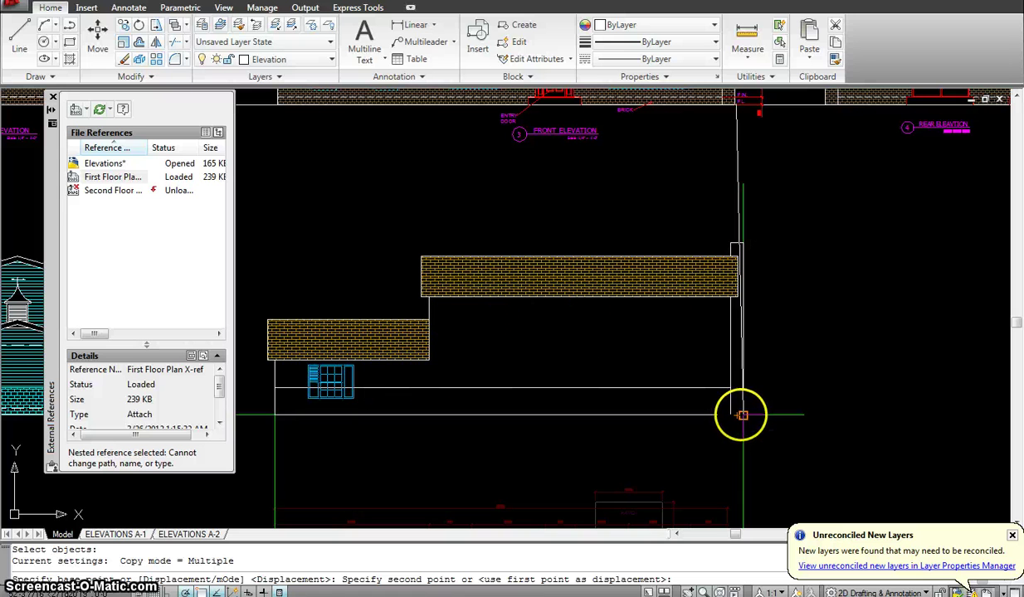
pyautogui.click(738, 415)
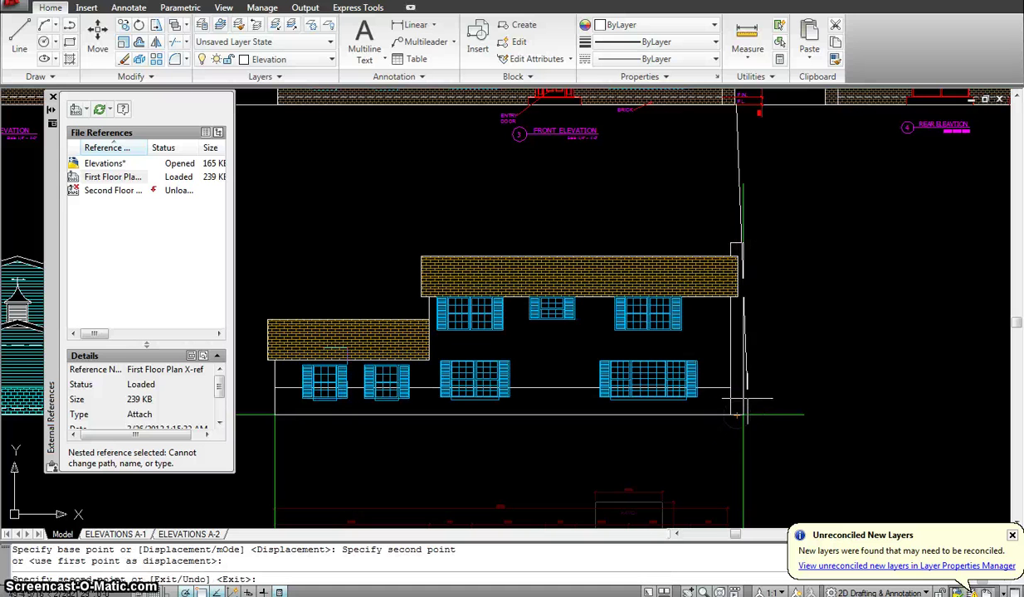
# End the window copy and dismiss the save error warning
pyautogui.press('Escape')
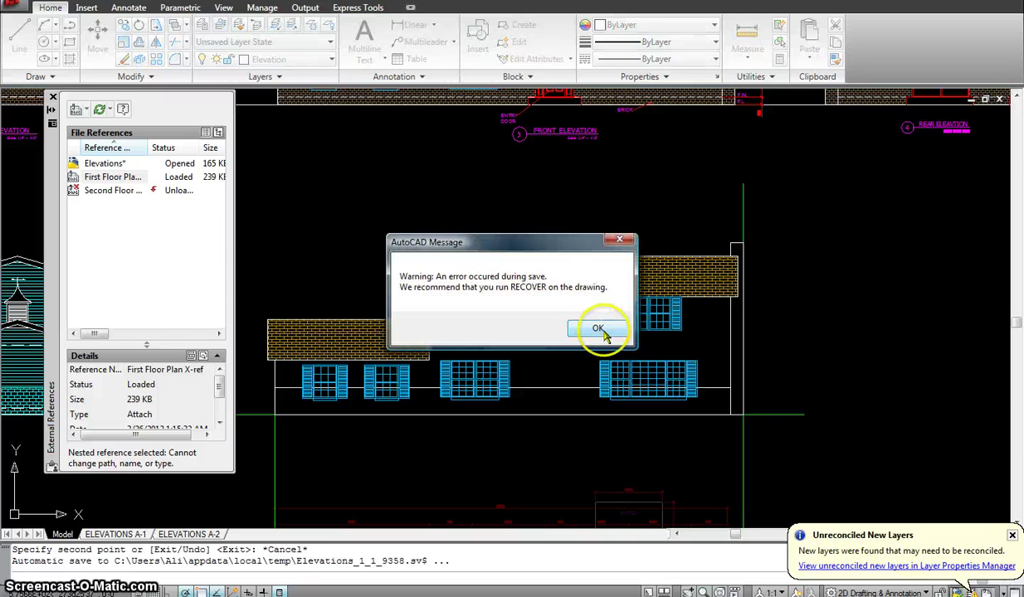
pyautogui.click(598, 328)
pyautogui.scroll(-3, 623, 265)
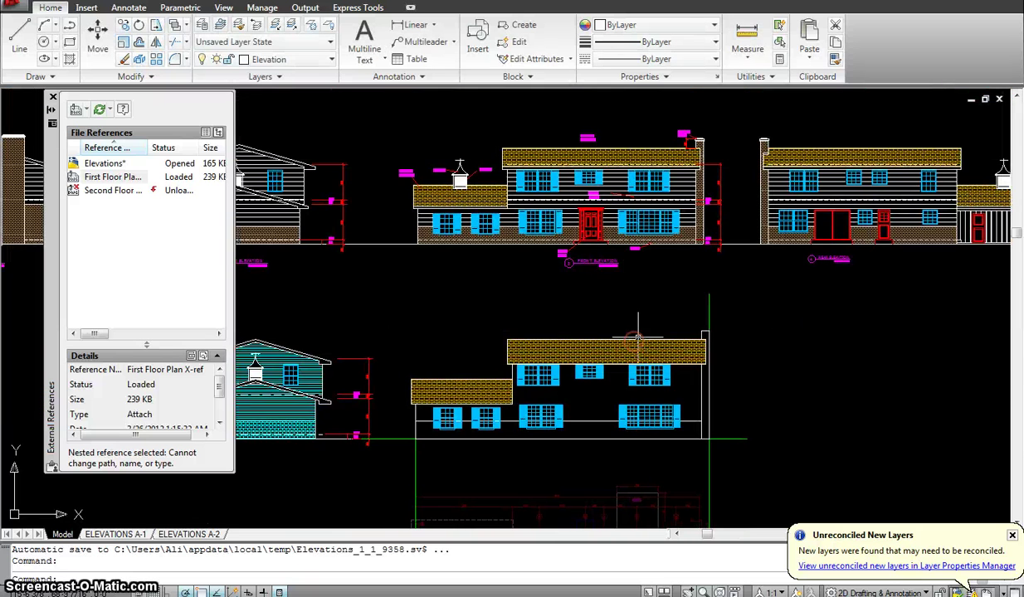
# Copy the entry door and its doorstep from the original front elevation straight down onto the new elevation's ground line, based at the doorstep's bottom midpoint
pyautogui.scroll(1, 633, 293)
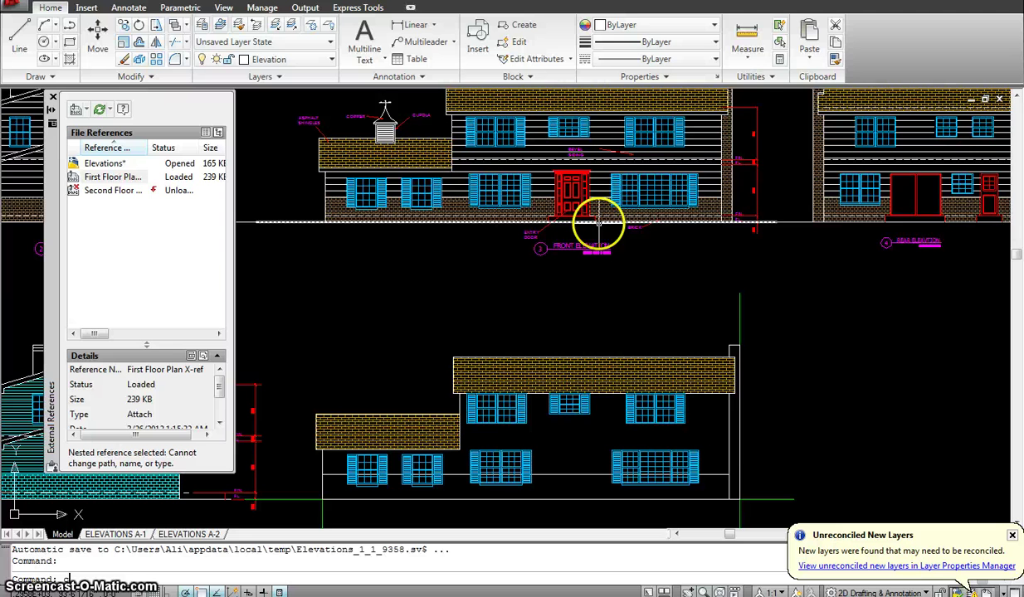
pyautogui.write('o')
pyautogui.press('Return')
pyautogui.click(557, 191)
pyautogui.scroll(2, 552, 215)
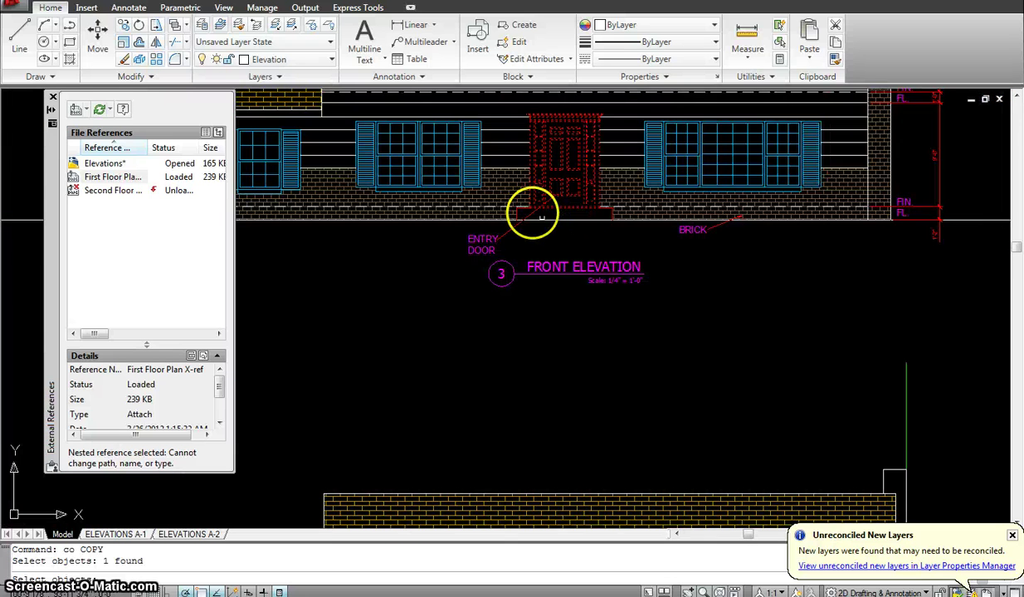
pyautogui.scroll(3, 540, 218)
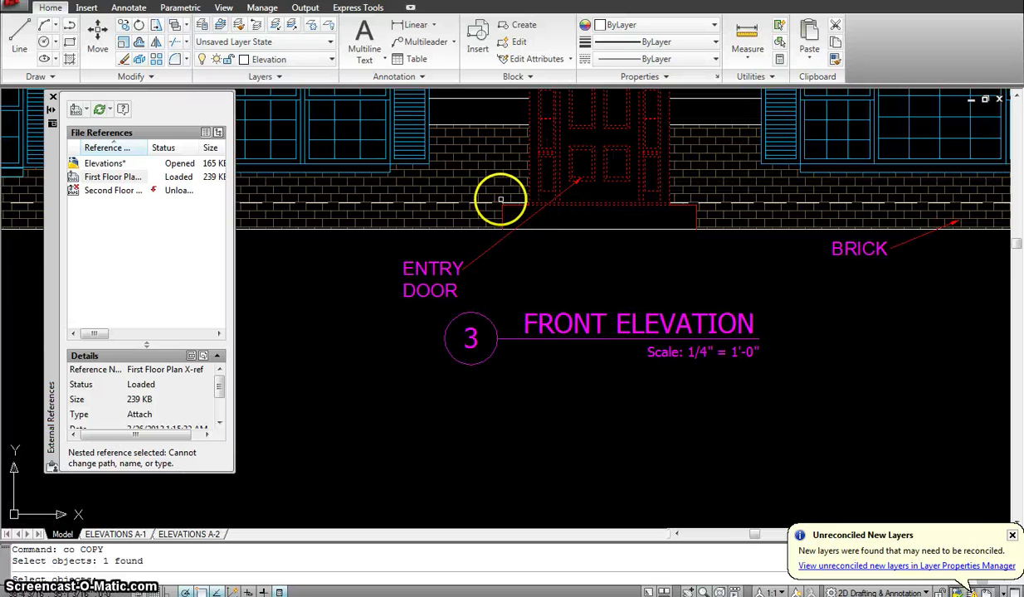
pyautogui.click(501, 198)
pyautogui.click(718, 275)
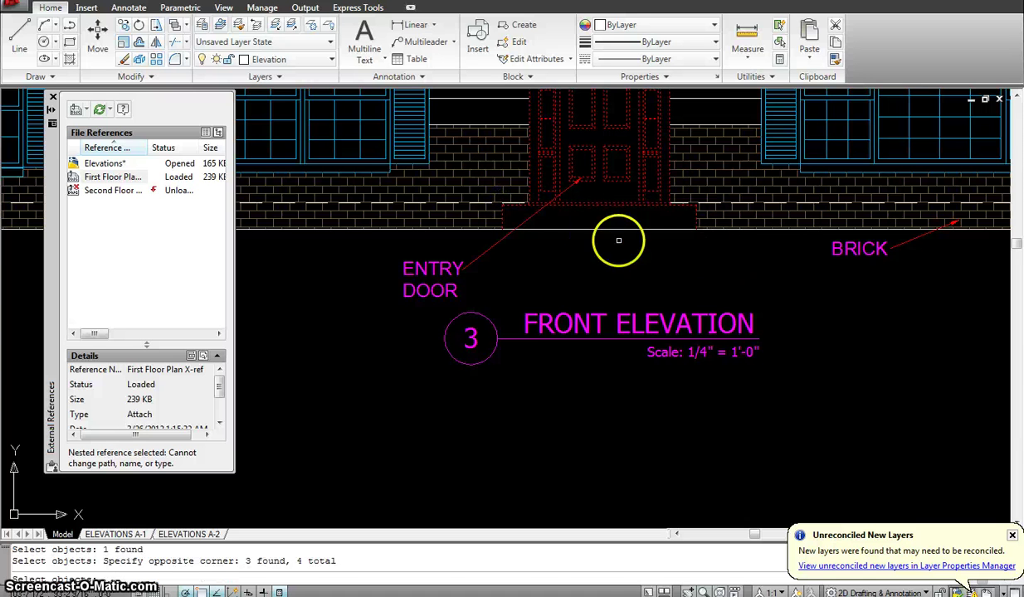
pyautogui.press('Return')
pyautogui.click(598, 230)
pyautogui.scroll(-3, 600, 349)
pyautogui.moveTo(603, 362); pyautogui.dragTo(597, 181, button='middle')
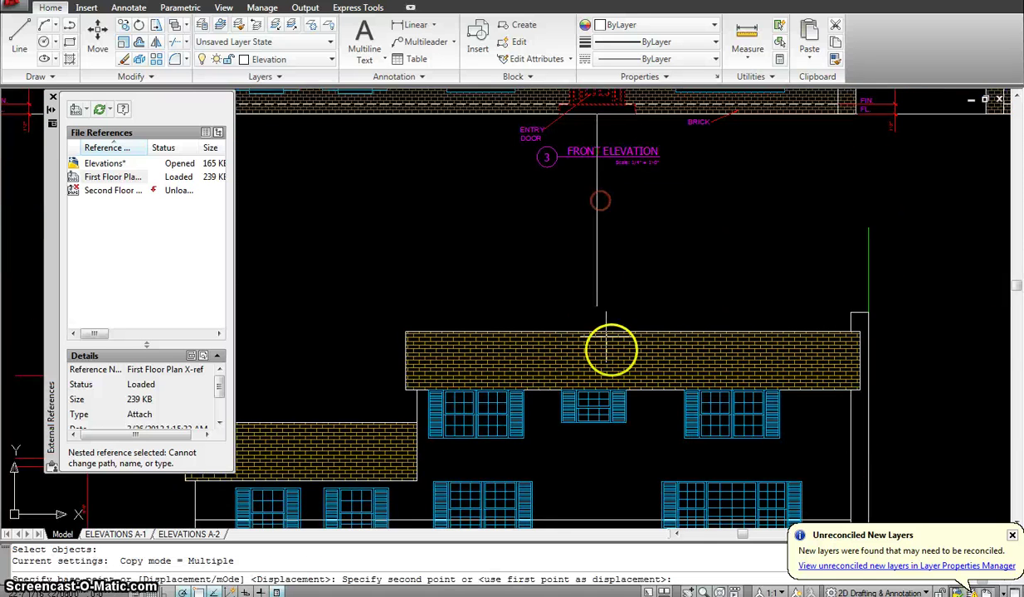
pyautogui.moveTo(618, 396); pyautogui.dragTo(594, 176, button='middle')
pyautogui.click(568, 337)
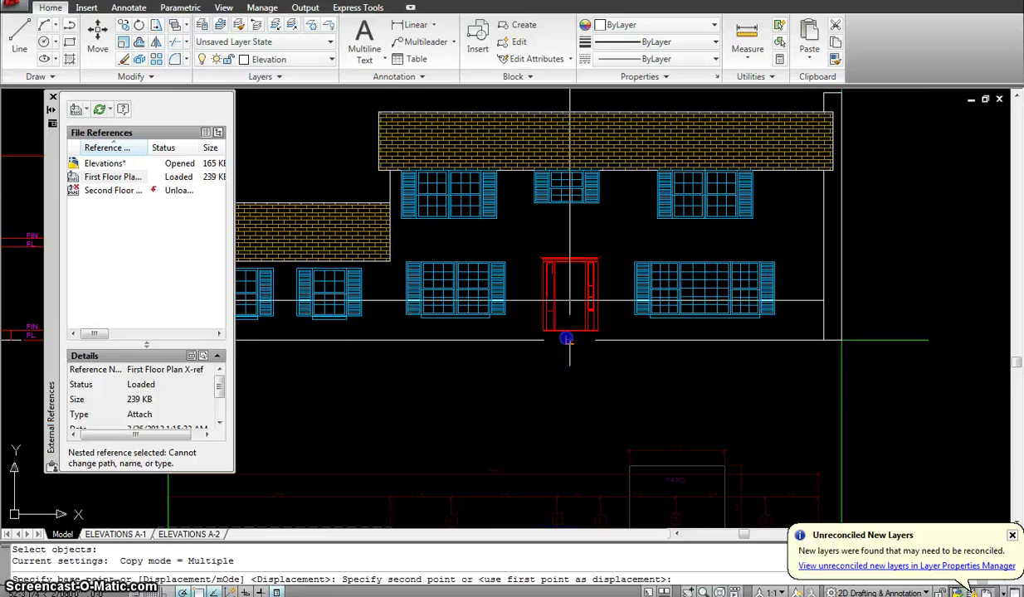
pyautogui.press('Escape')
# Erase the vertical green reference lines at the new elevation's chimney and at its outer carport-side wall
pyautogui.scroll(-2, 652, 250)
pyautogui.moveTo(818, 287); pyautogui.dragTo(880, 313, button='middle')
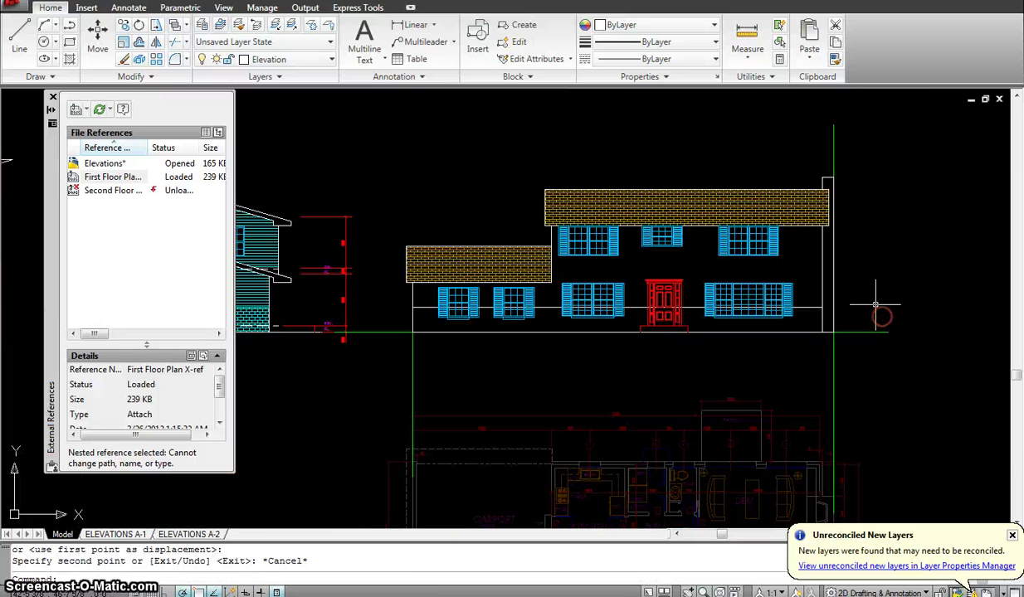
pyautogui.click(811, 134)
pyautogui.press('Delete')
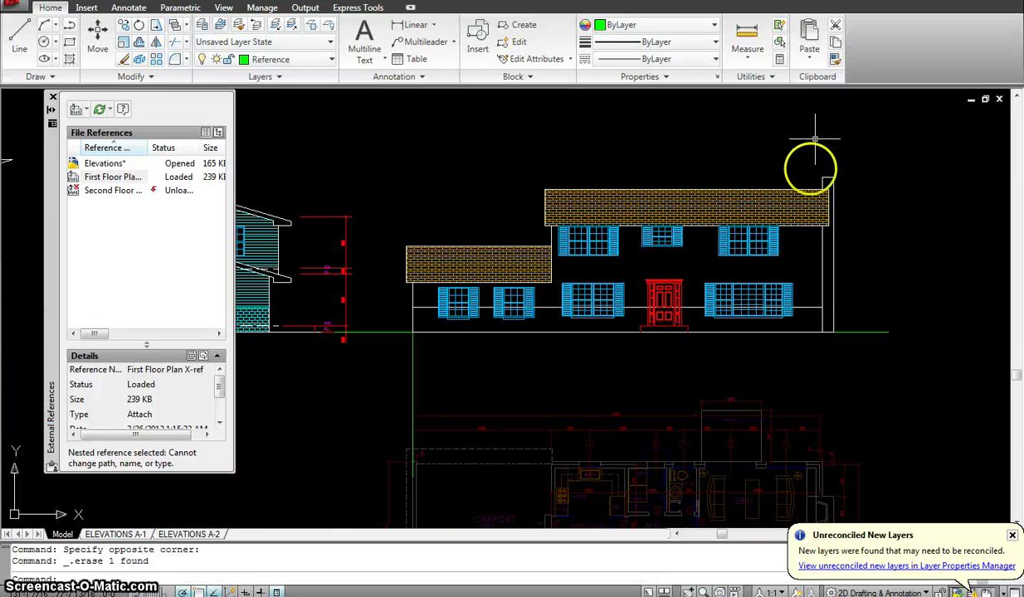
pyautogui.click(400, 358)
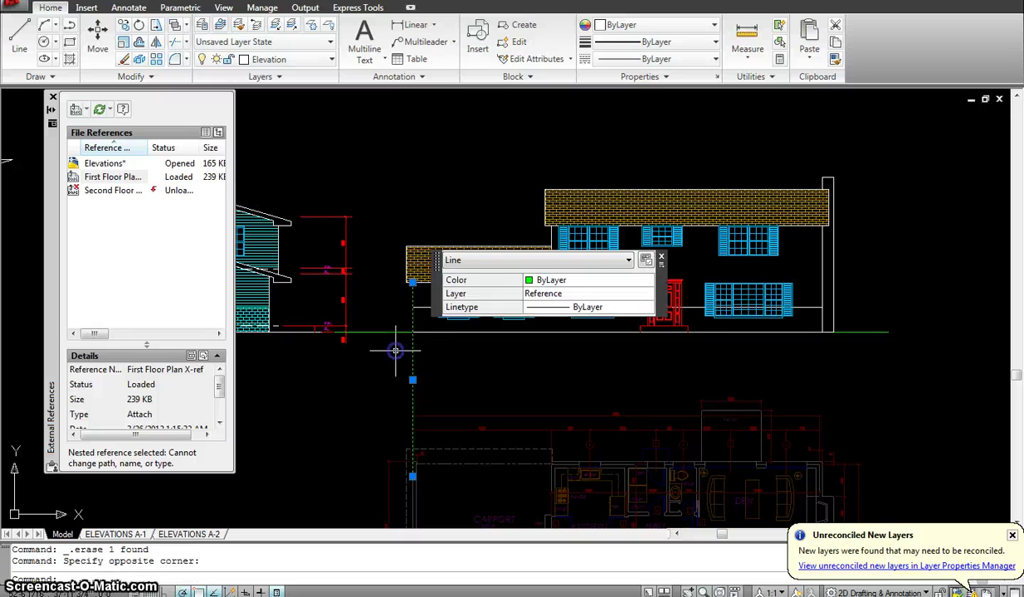
pyautogui.press('Delete')
pyautogui.scroll(-2, 838, 361)
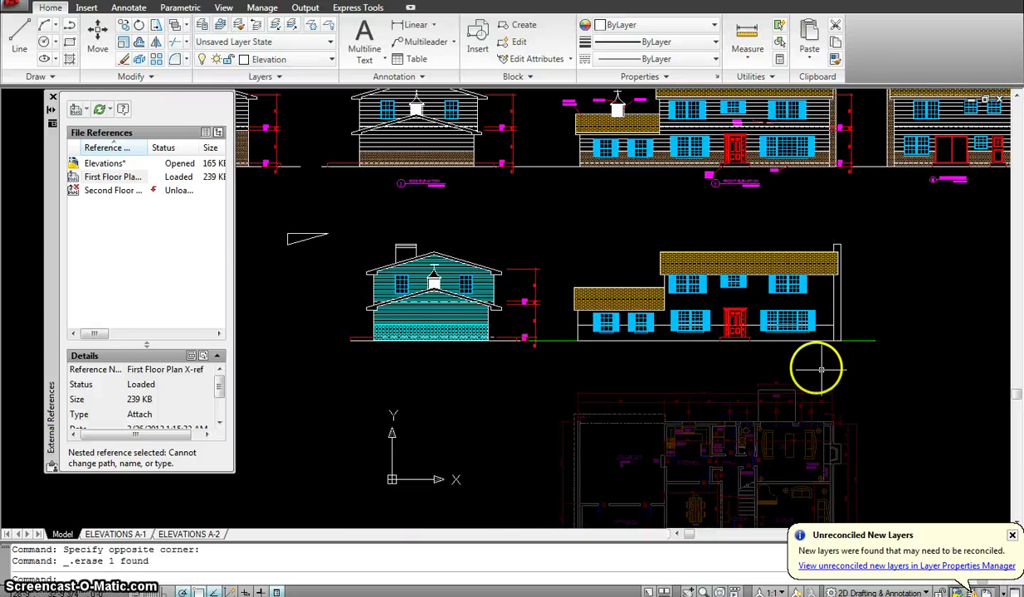
# Hatch the new elevation's lower wall band and chimney with the predefined BRICK pattern at angle 135 and scale 50
pyautogui.scroll(3, 747, 336)
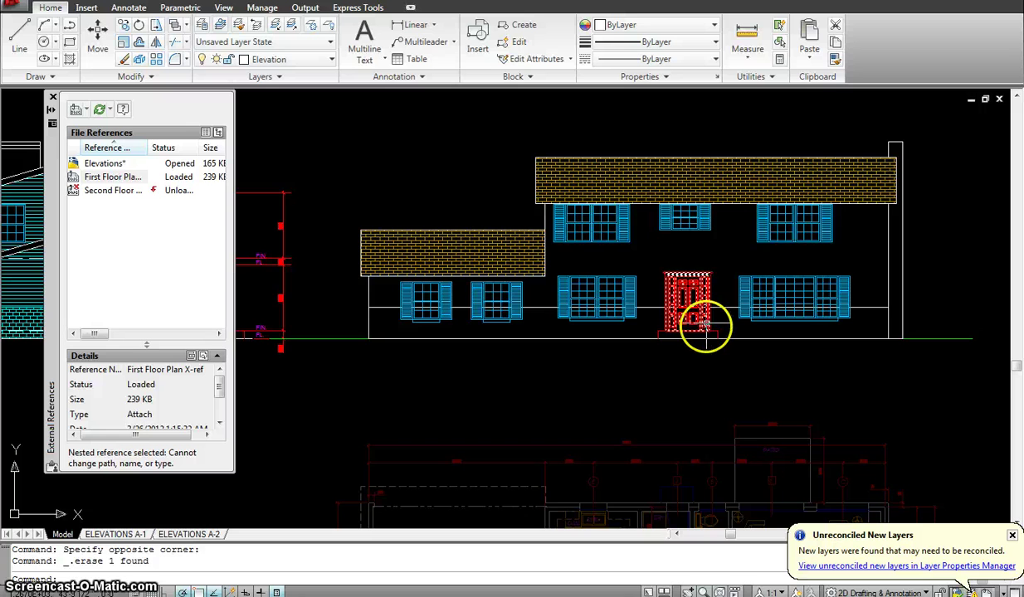
pyautogui.write('h')
pyautogui.press('Return')
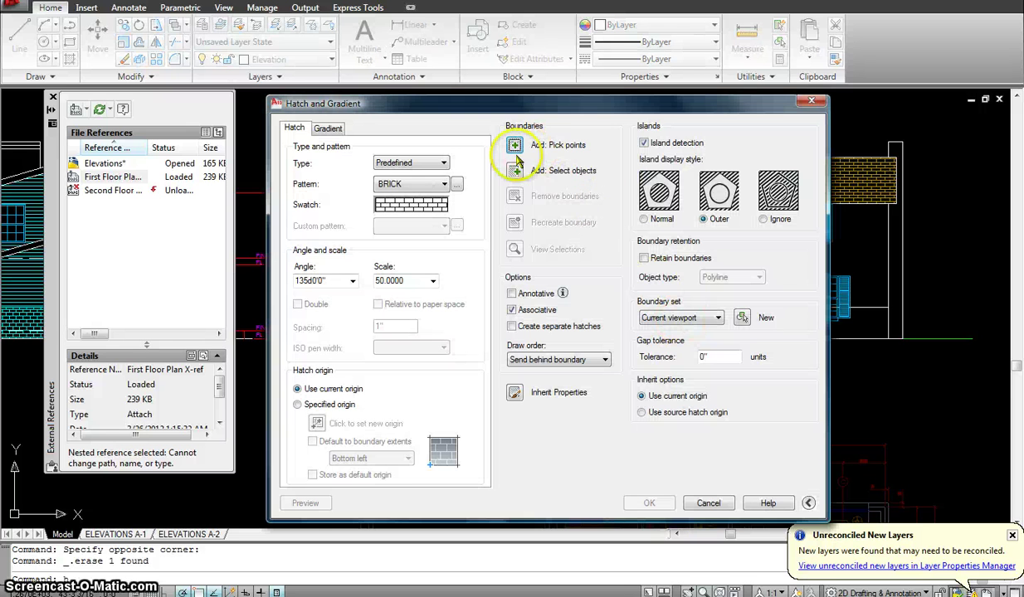
pyautogui.click(515, 146)
pyautogui.click(548, 326)
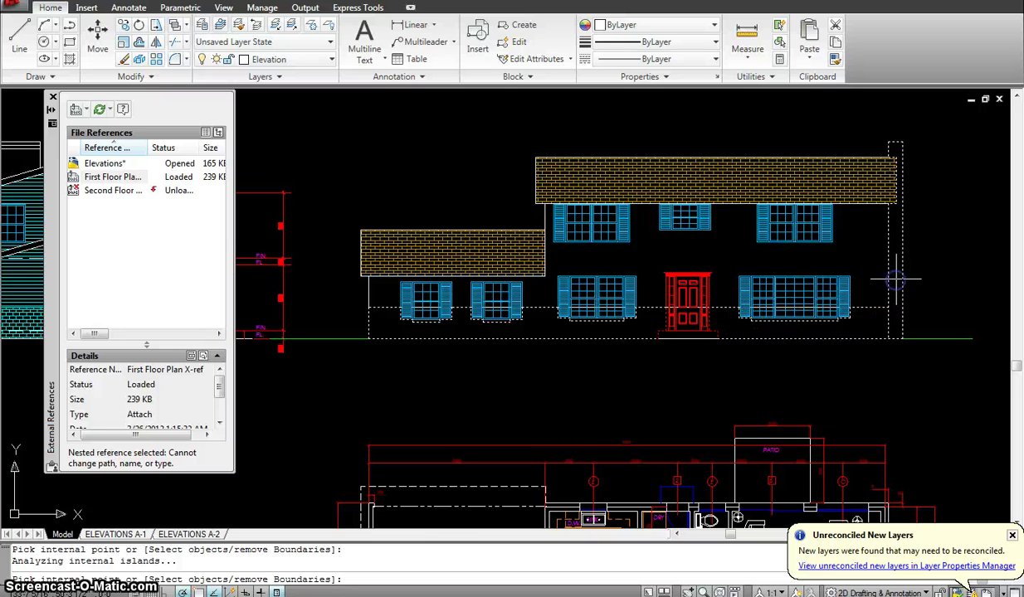
pyautogui.press('Return')
pyautogui.press('Return')
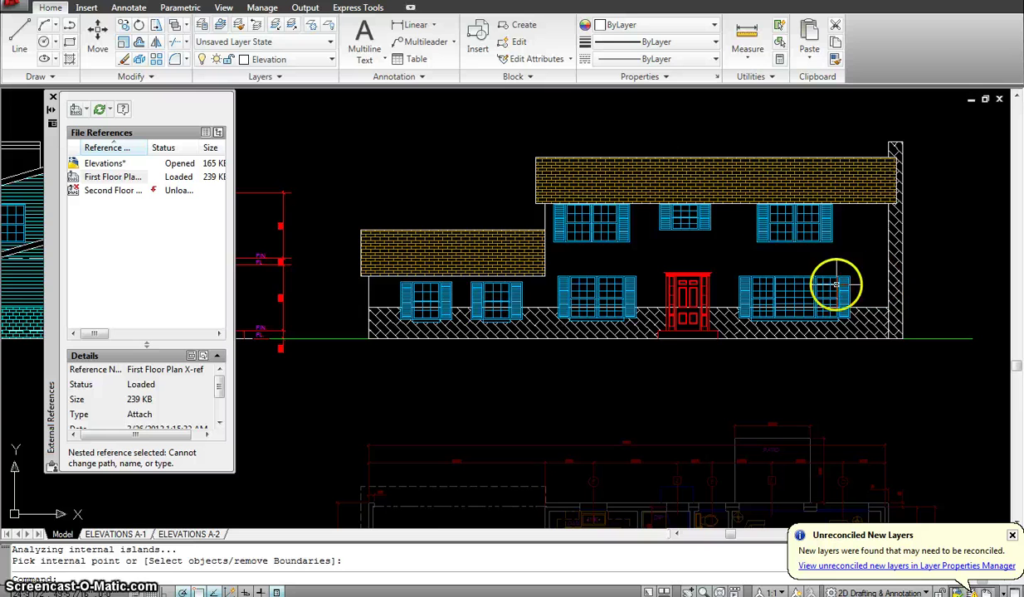
# Match the new lower wall and chimney hatch to the brick wall hatch of the original front elevation
pyautogui.scroll(-2, 697, 304)
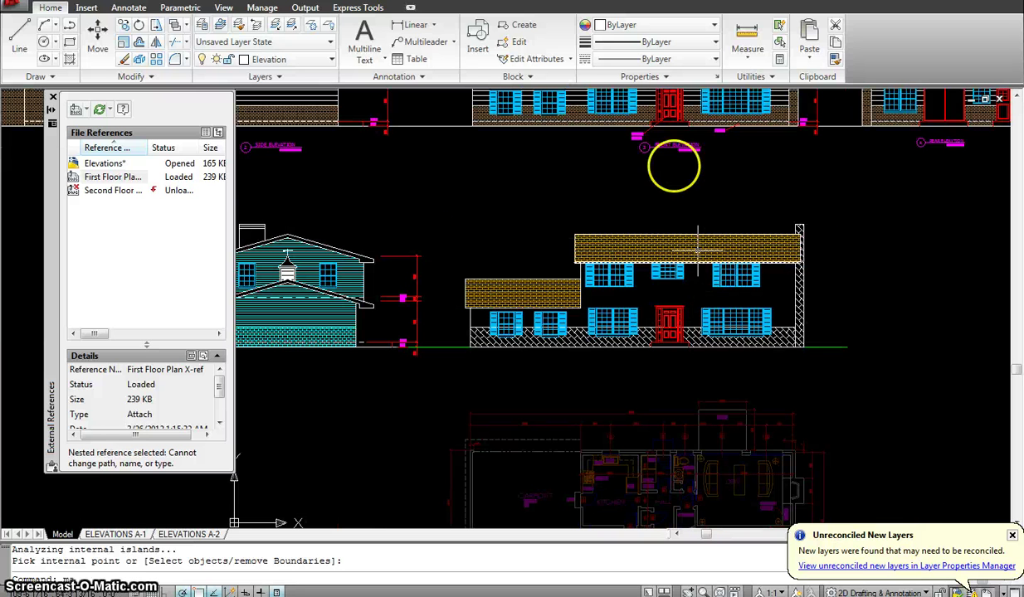
pyautogui.write('ma')
pyautogui.press('Return')
pyautogui.click(573, 116)
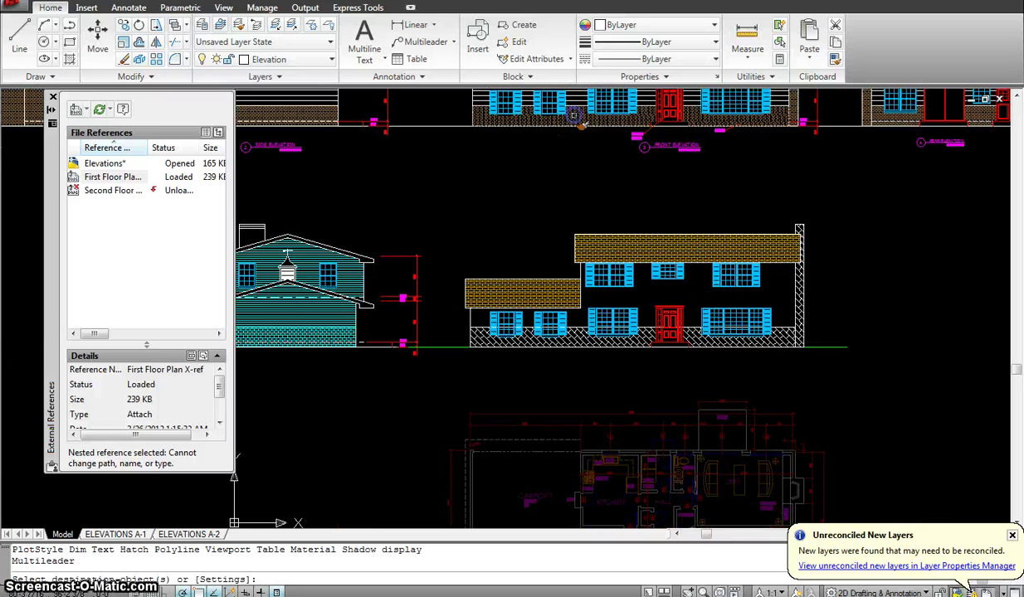
pyautogui.click(578, 335)
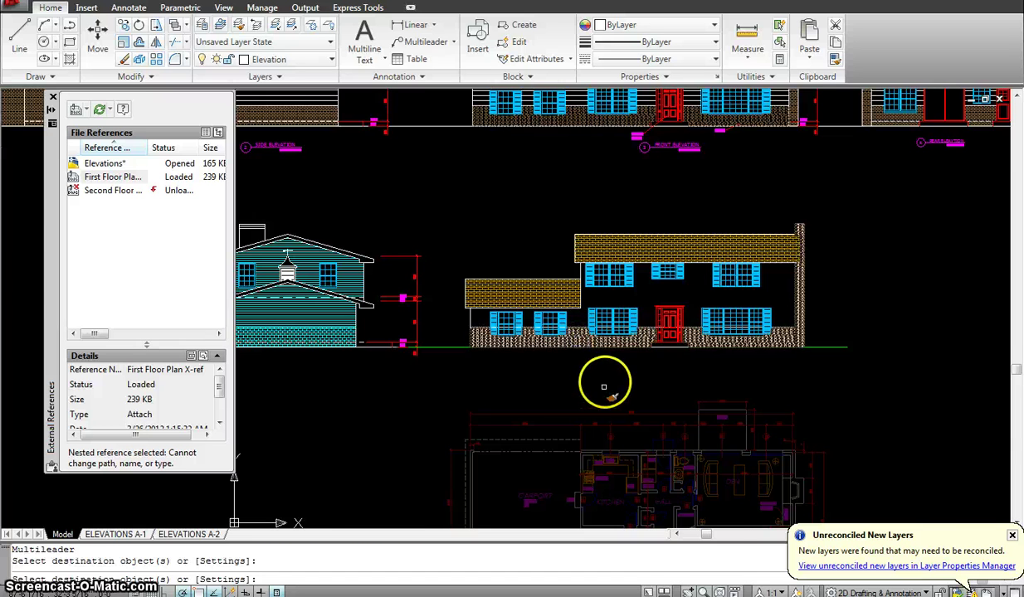
pyautogui.press('Escape')
# Hatch the new elevation's wall areas above the brick band with the ANSI31 pattern at angle 135 and scale 50 as siding
pyautogui.scroll(2, 631, 342)
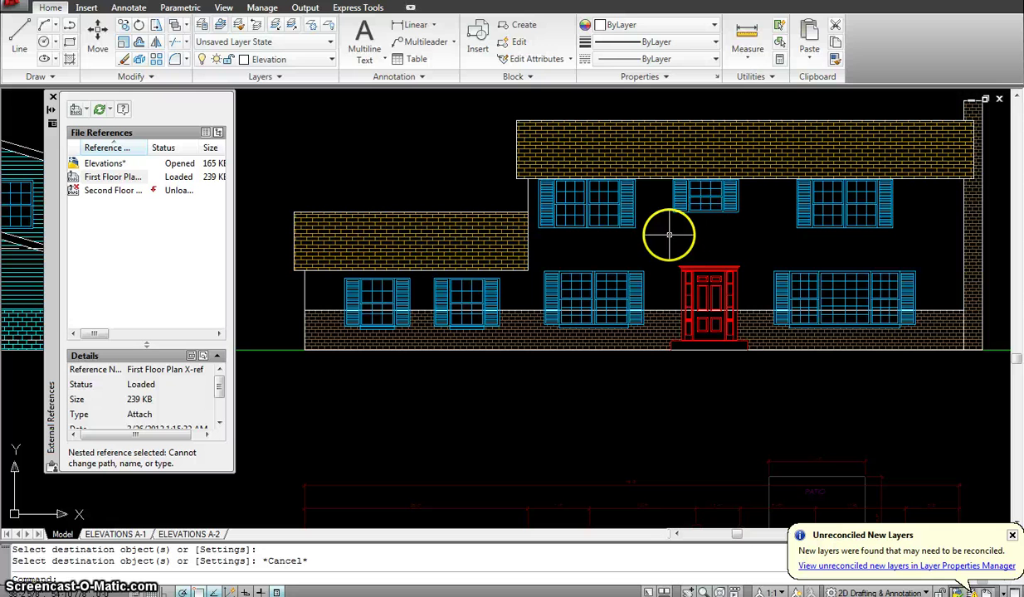
pyautogui.write('h')
pyautogui.press('Return')
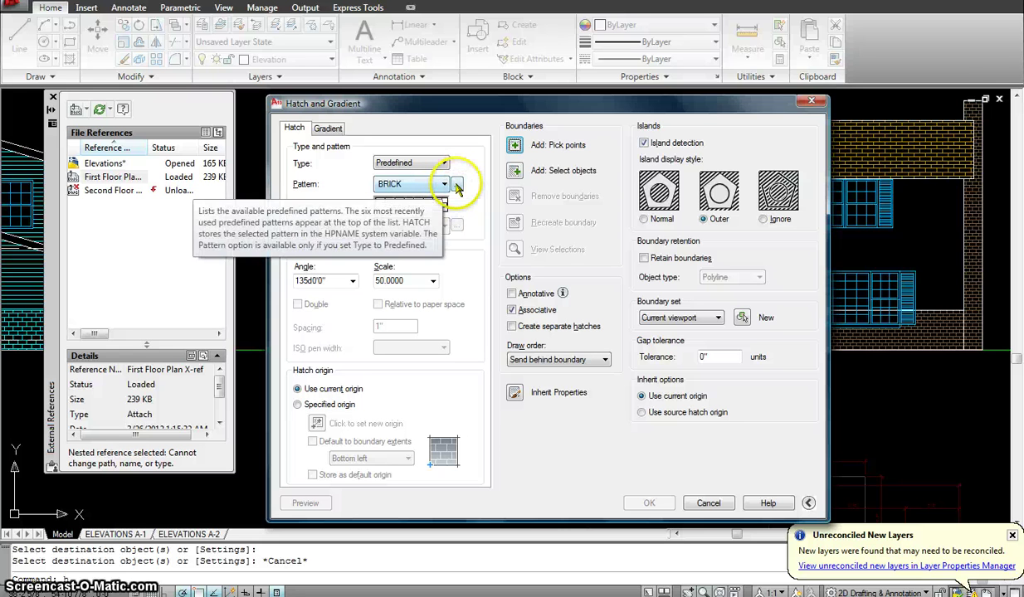
pyautogui.click(456, 184)
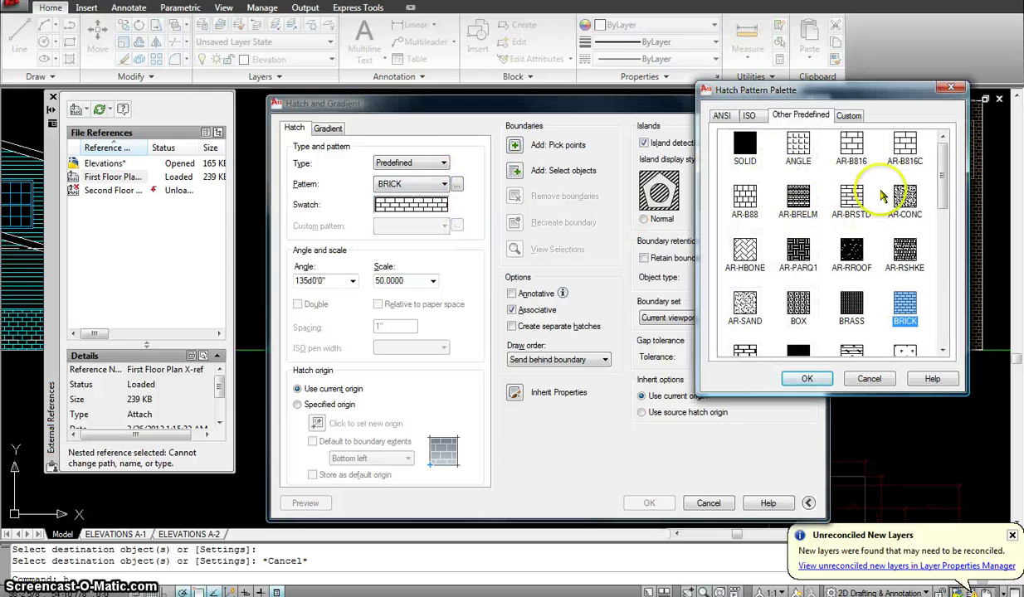
pyautogui.click(721, 116)
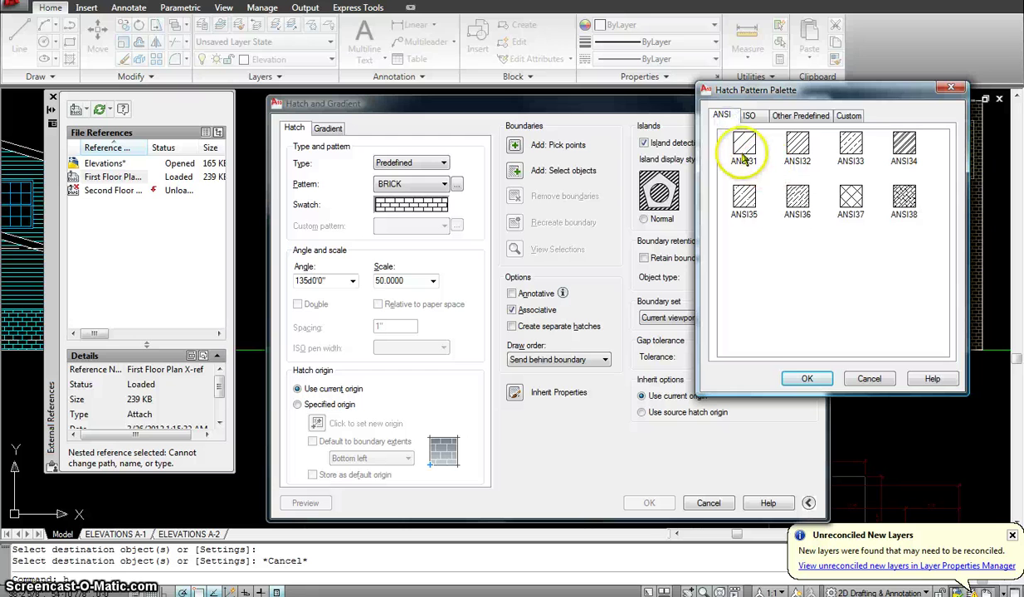
pyautogui.click(806, 380)
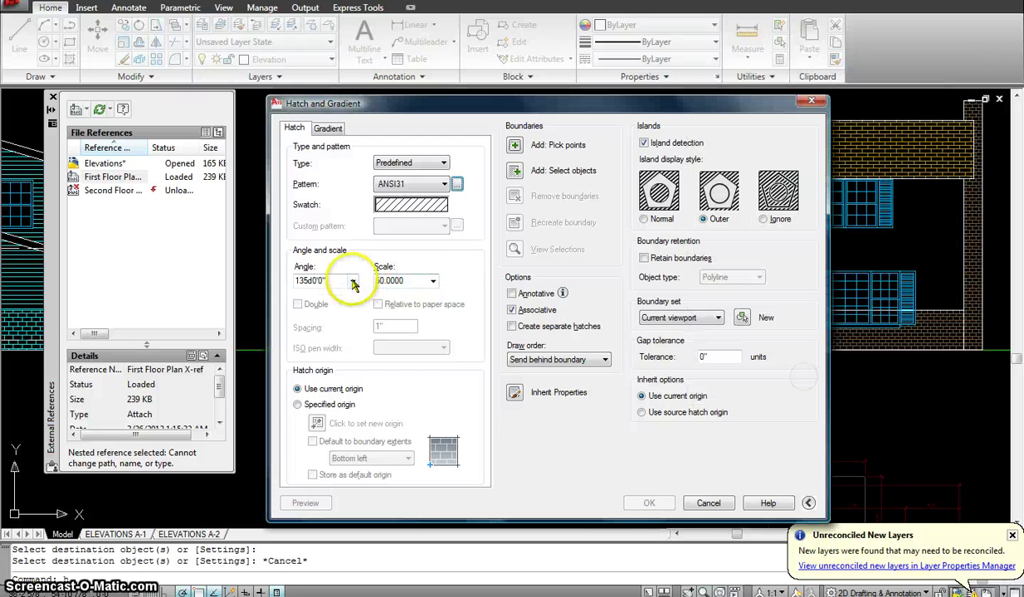
pyautogui.click(513, 147)
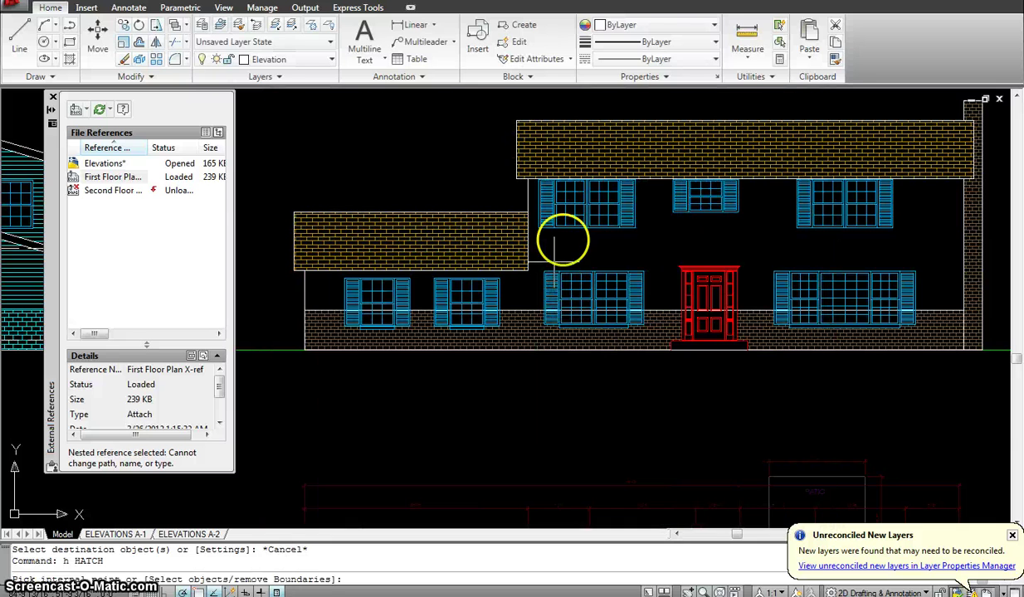
pyautogui.click(554, 240)
pyautogui.press('Return')
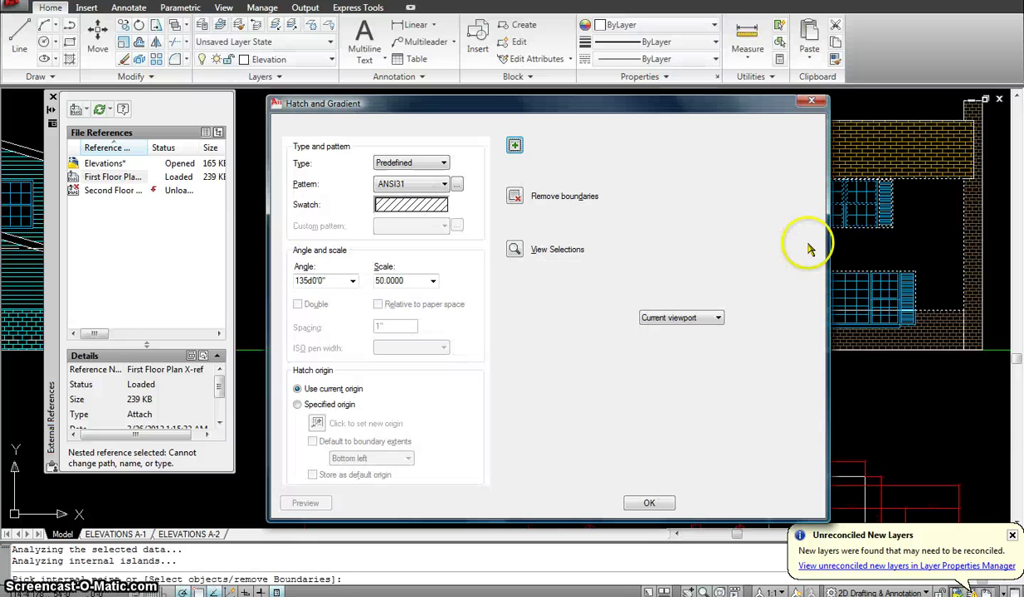
pyautogui.press('Return')
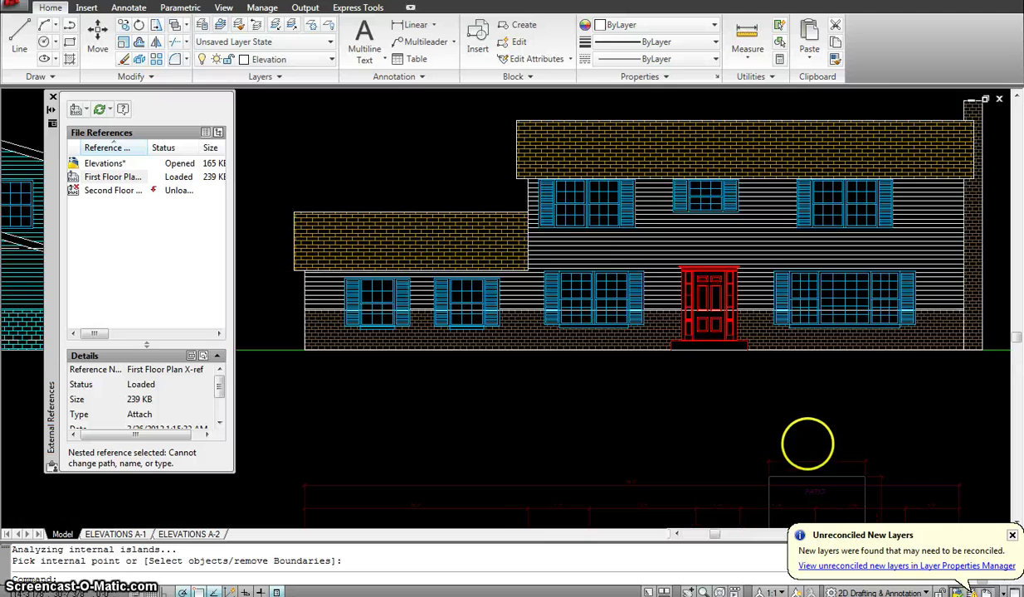
# Copy the cement wash chimney cap from the original front elevation onto the outer top corner of the new chimney
pyautogui.scroll(-4, 808, 443)
pyautogui.scroll(2, 819, 407)
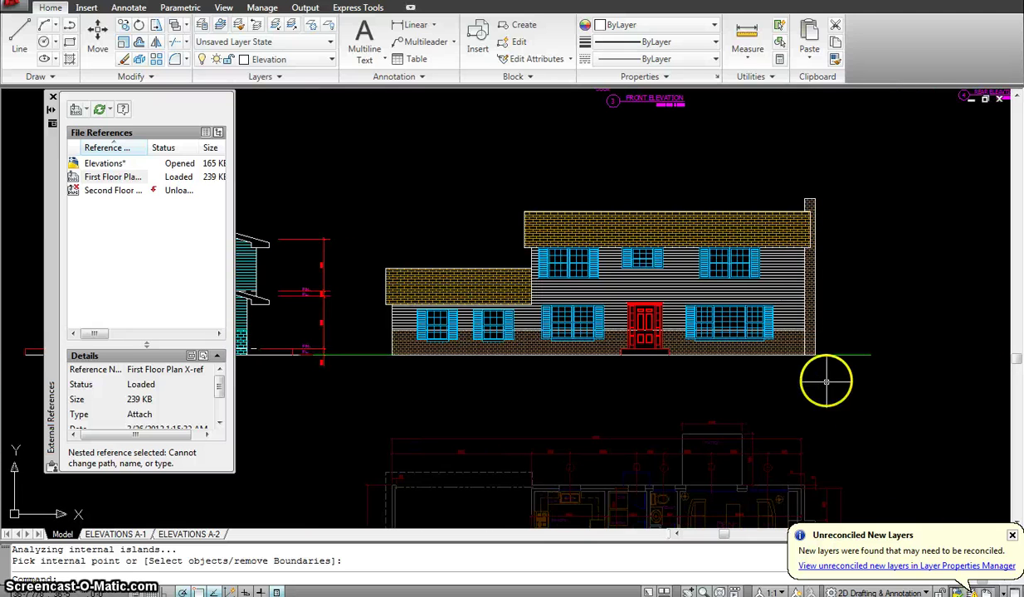
pyautogui.scroll(-2, 826, 381)
pyautogui.scroll(1, 807, 193)
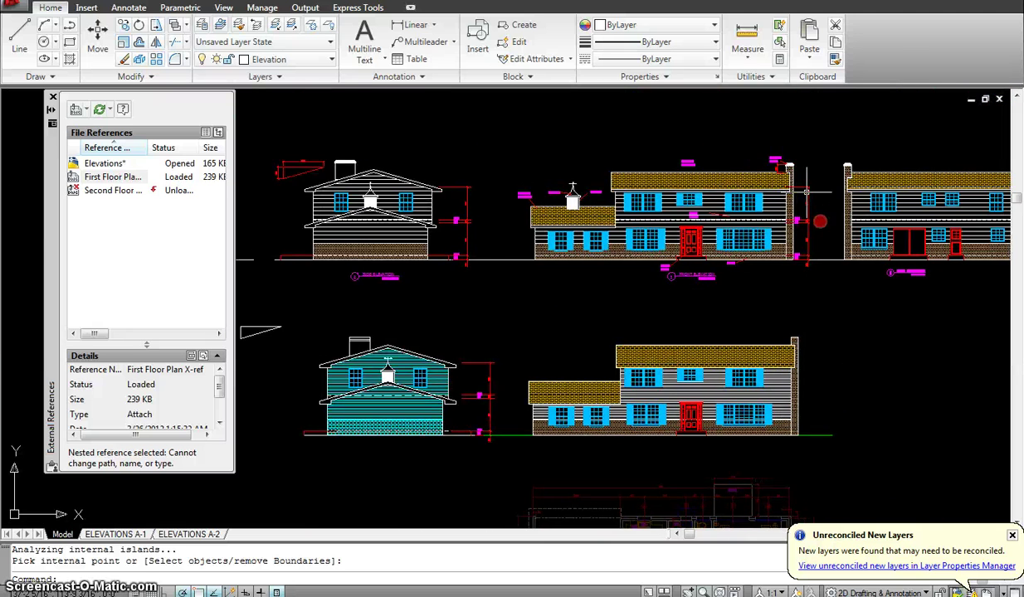
pyautogui.scroll(3, 805, 192)
pyautogui.write('p')
pyautogui.press('Return')
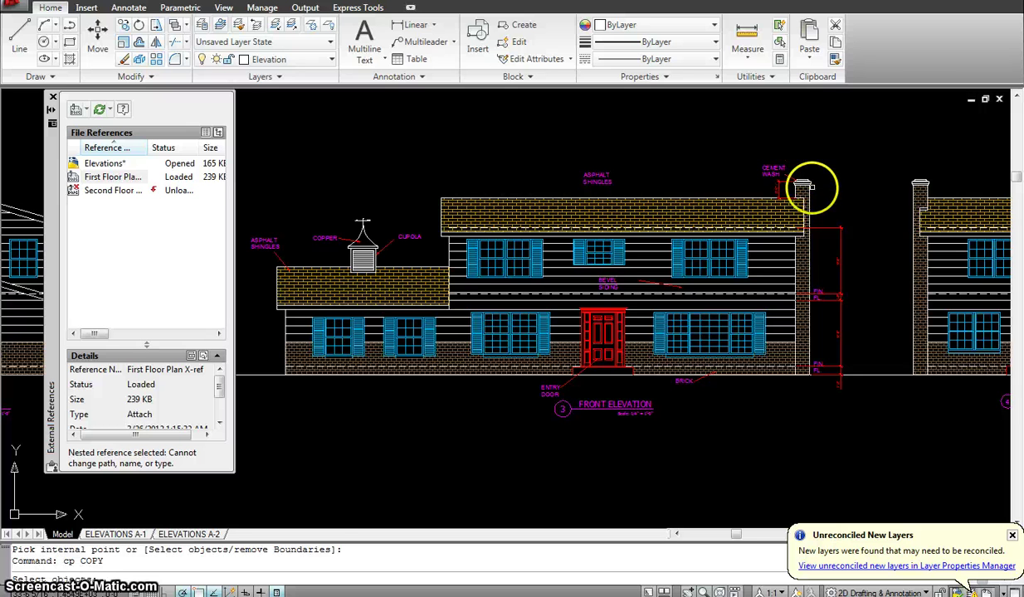
pyautogui.scroll(3, 803, 172)
pyautogui.click(810, 190)
pyautogui.press('Return')
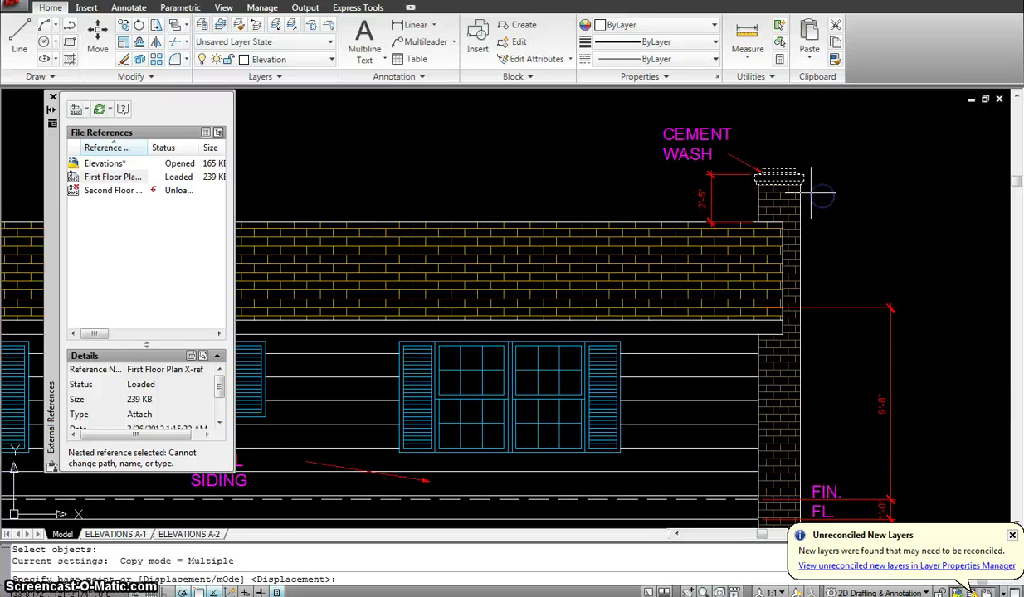
pyautogui.click(800, 190)
pyautogui.scroll(-5, 770, 286)
pyautogui.scroll(5, 727, 291)
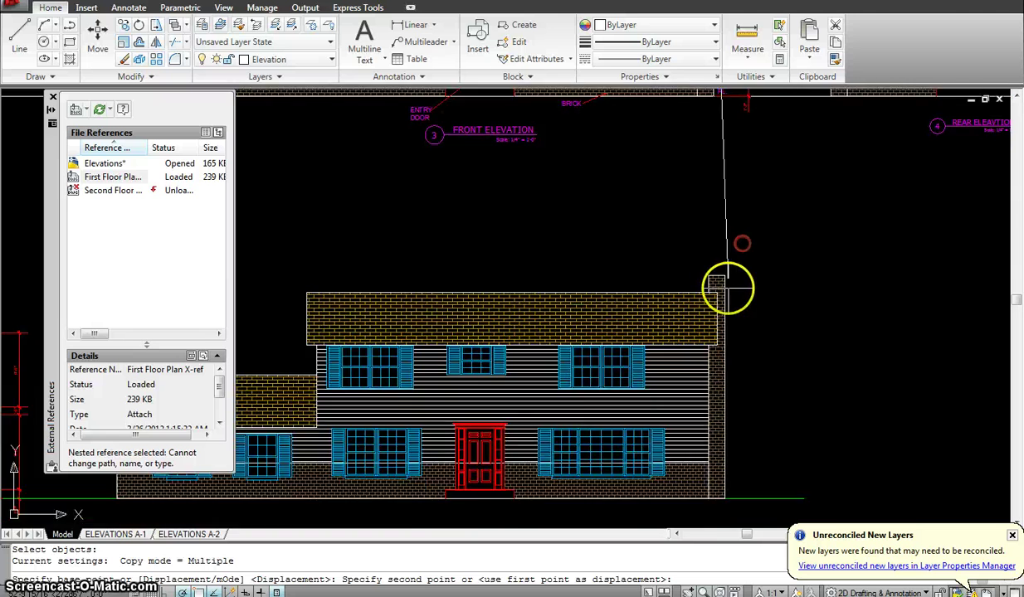
pyautogui.click(728, 264)
pyautogui.press('Escape')
# Copy the cupola from the original front elevation onto the new lower roof, aligning by the roof's upper outer corner
pyautogui.scroll(-5, 807, 292)
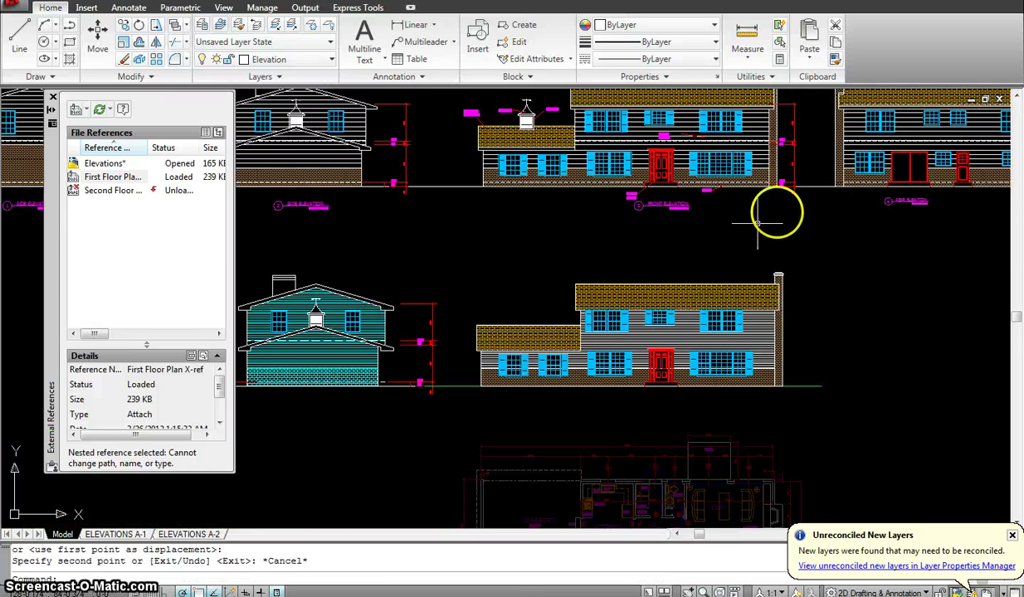
pyautogui.scroll(4, 549, 156)
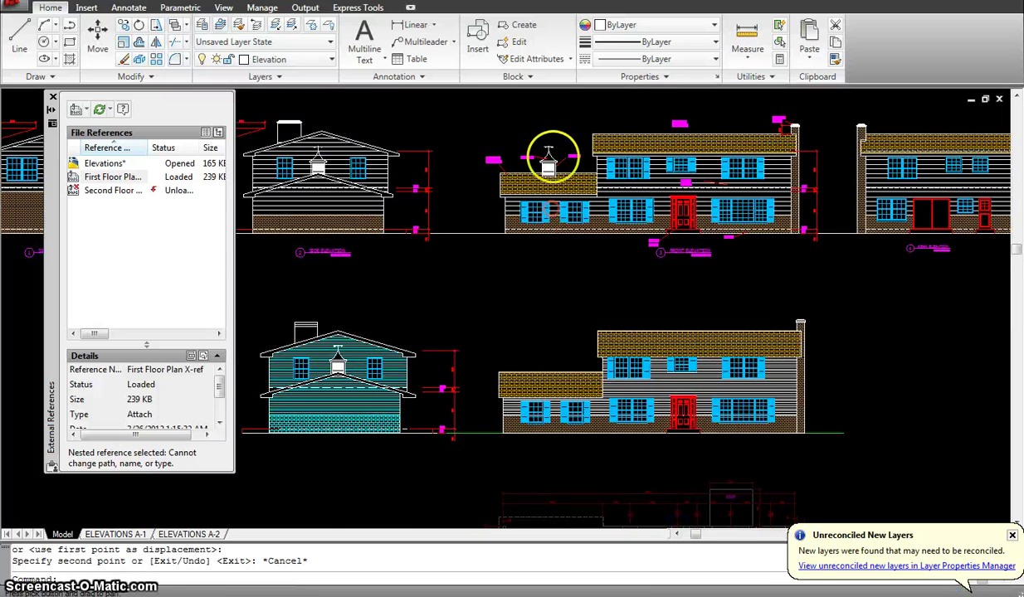
pyautogui.write('co')
pyautogui.press('Return')
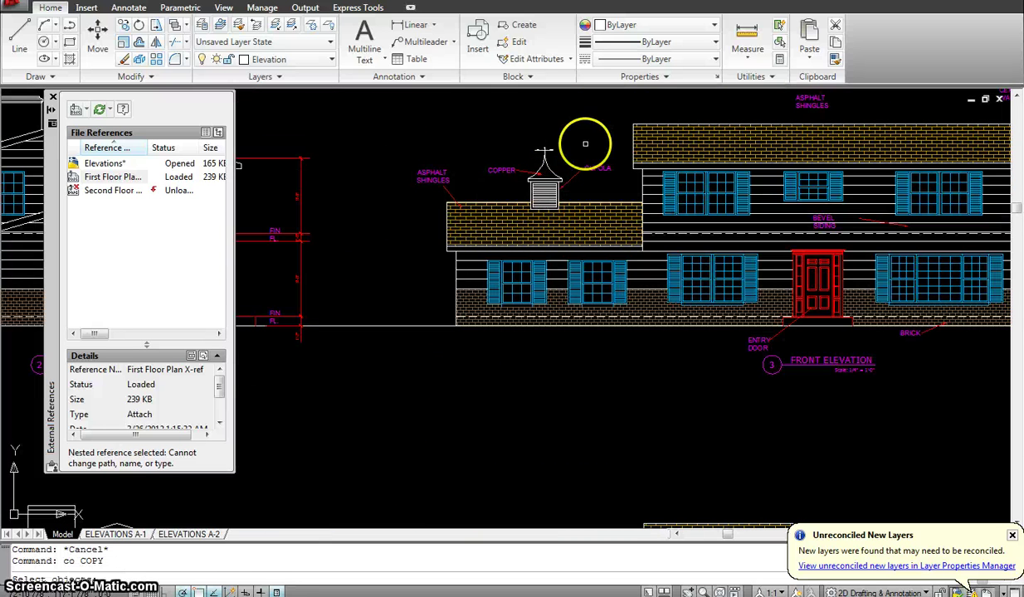
pyautogui.click(573, 143)
pyautogui.click(527, 190)
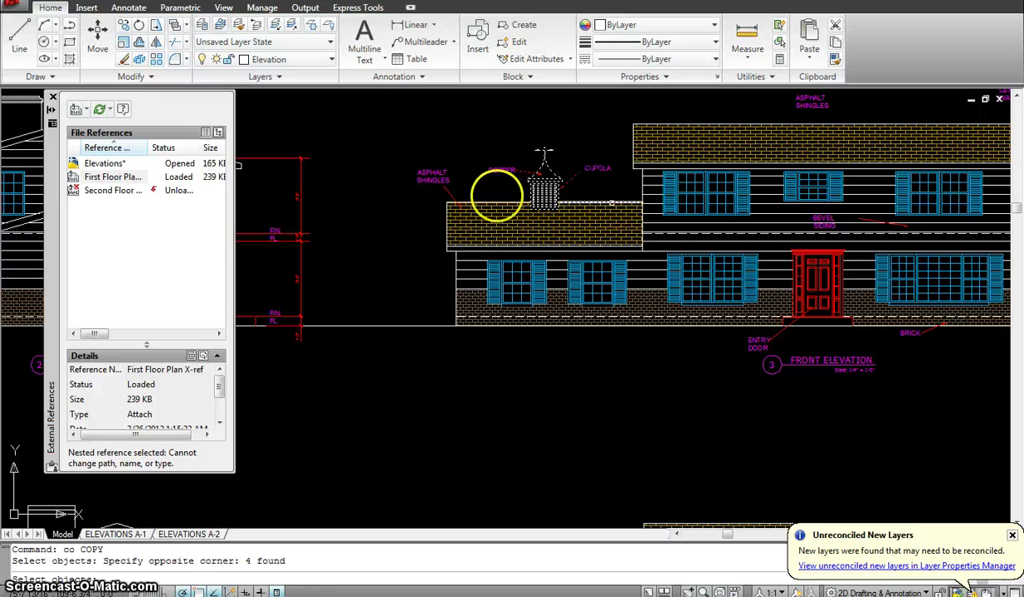
pyautogui.press('Return')
pyautogui.click(446, 202)
pyautogui.scroll(-3, 479, 235)
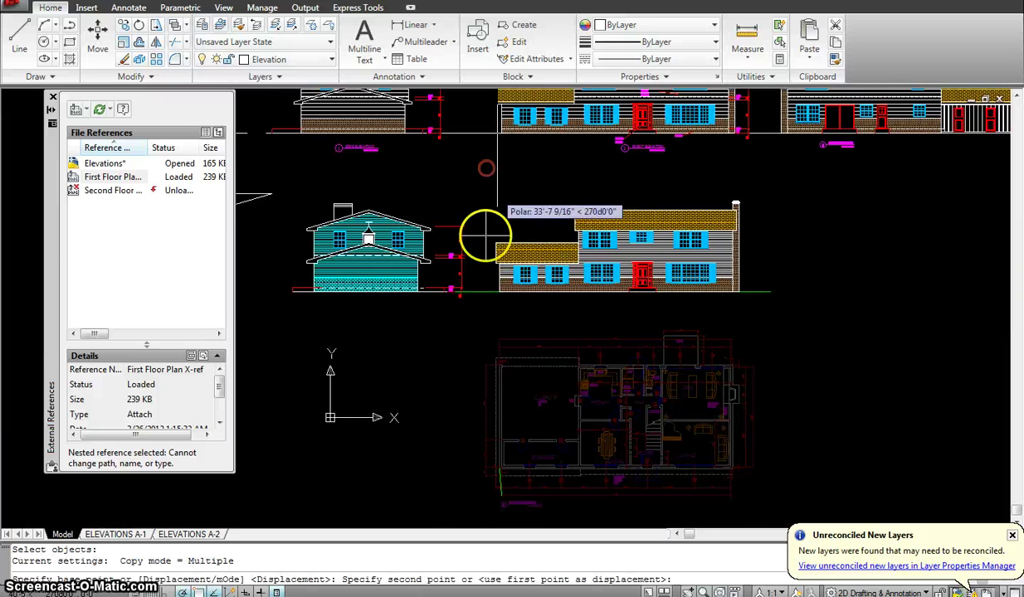
pyautogui.scroll(3, 498, 229)
pyautogui.click(500, 249)
pyautogui.press('Escape')
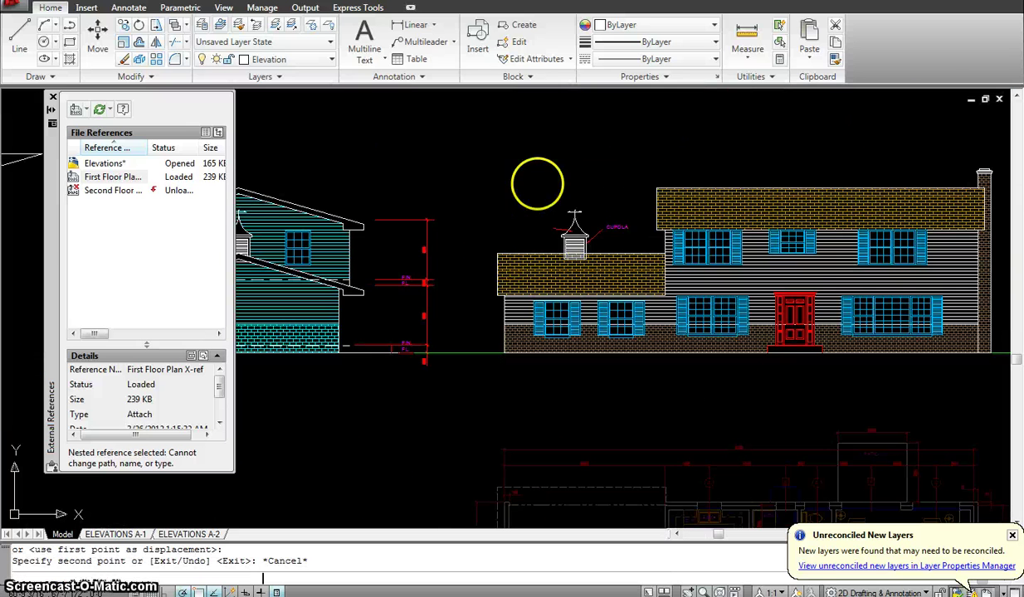
# Examine the new front elevation, comparing its roofs, cupola, windows, chimney and hatching with the original elevations above
pyautogui.scroll(-3, 728, 269)
pyautogui.scroll(2, 715, 274)
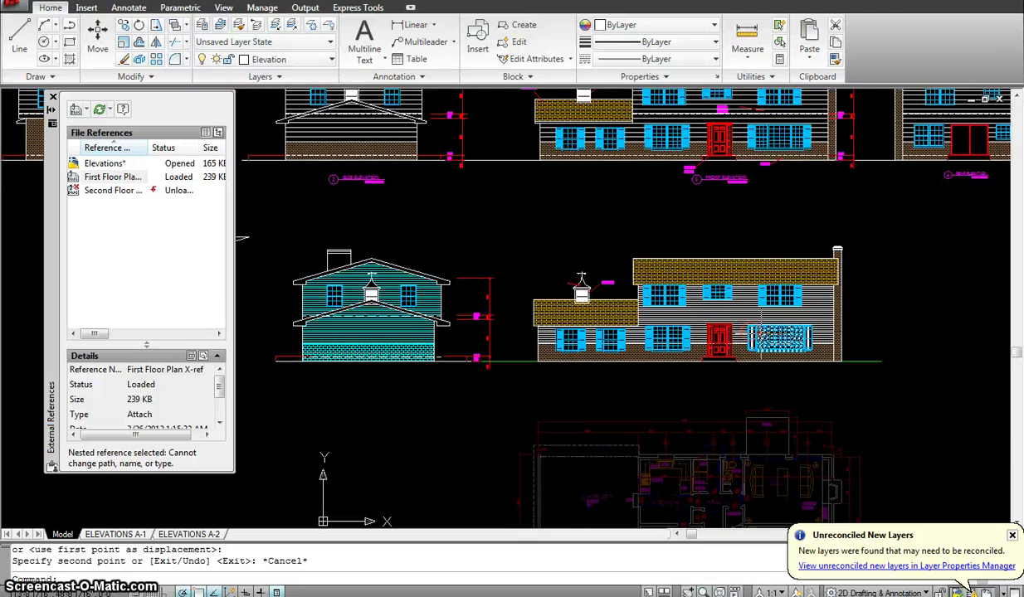
pyautogui.scroll(3, 636, 297)
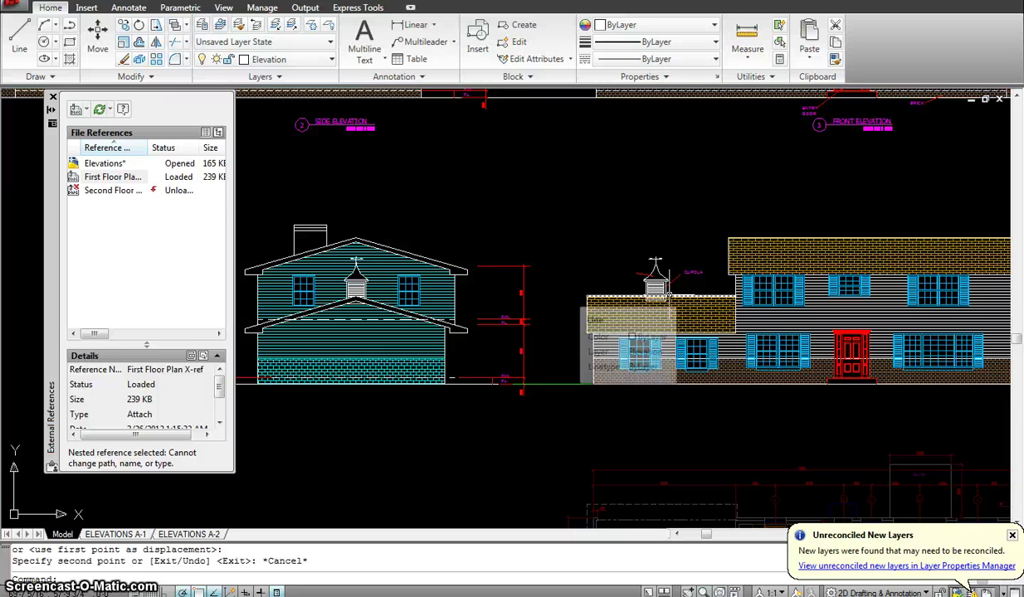
pyautogui.click(761, 246)
pyautogui.moveTo(707, 237); pyautogui.dragTo(680, 235, button='middle')
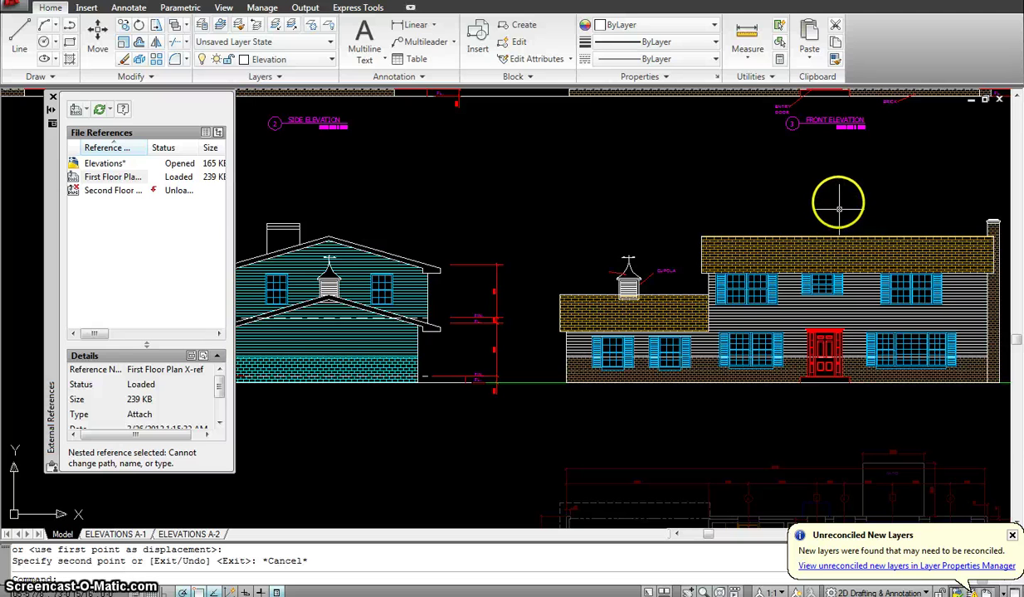
pyautogui.scroll(-1, 837, 203)
pyautogui.moveTo(836, 203)
pyautogui.mouseDown(button='middle')
pyautogui.moveTo(738, 290)
pyautogui.moveTo(740, 281)
pyautogui.mouseUp(button='middle')
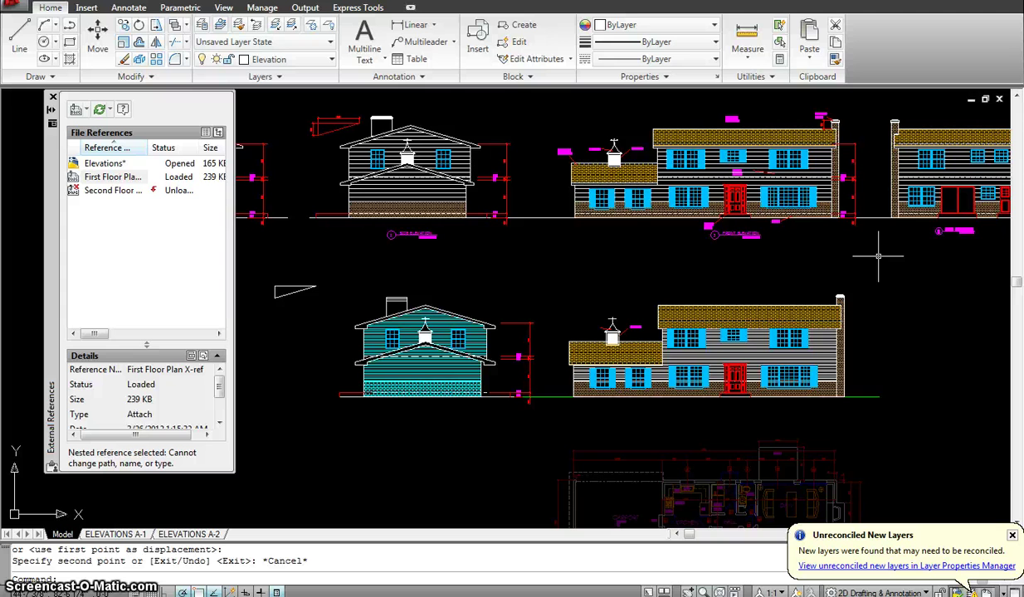
pyautogui.moveTo(818, 252); pyautogui.dragTo(765, 284, button='middle')
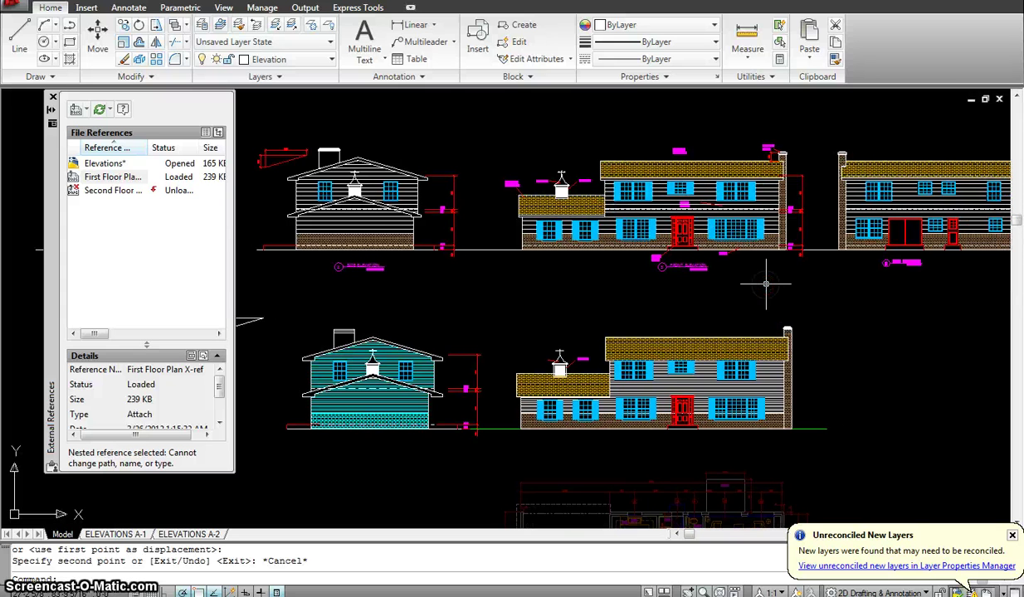
pyautogui.click(767, 285)
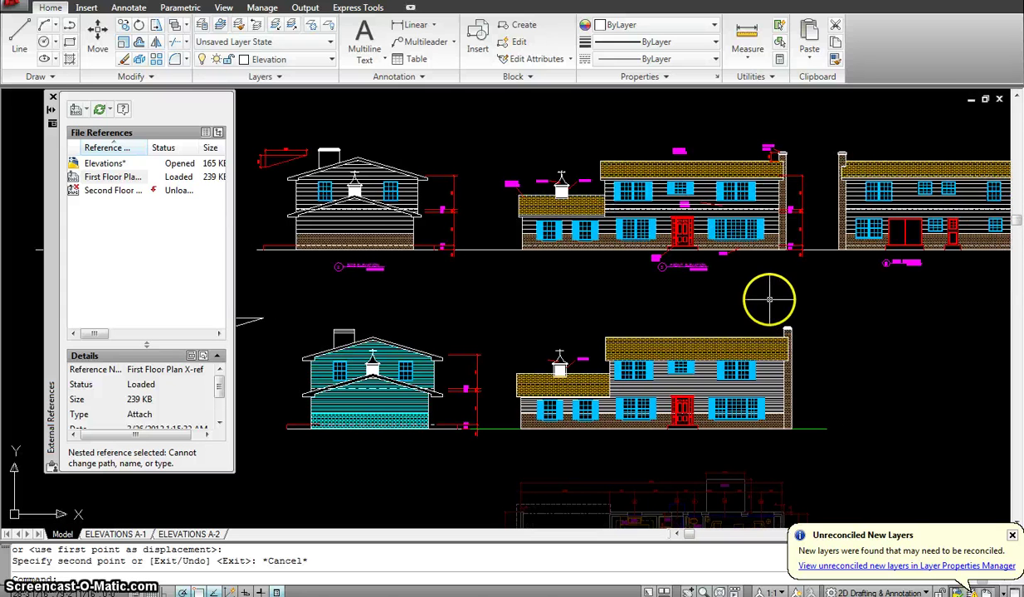